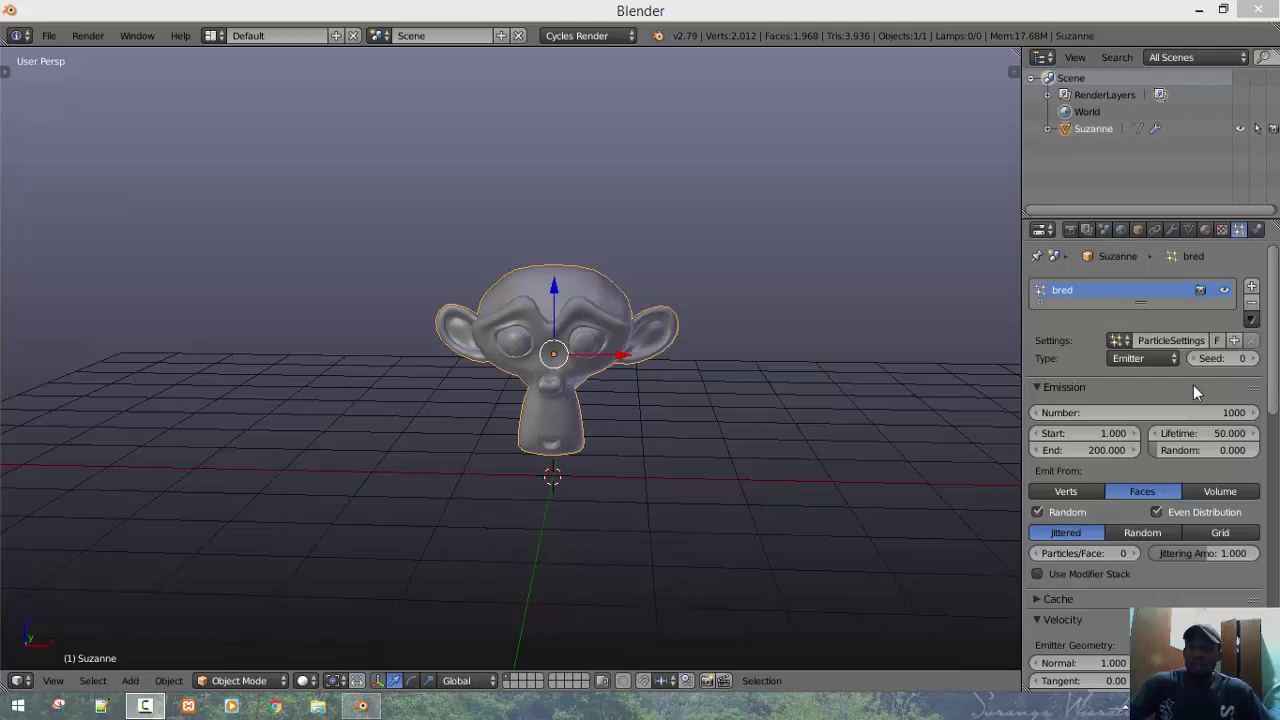
Remove the existing "bred" particle system from Suzanne
{"action": "left_click", "coordinate": [1251, 302]}
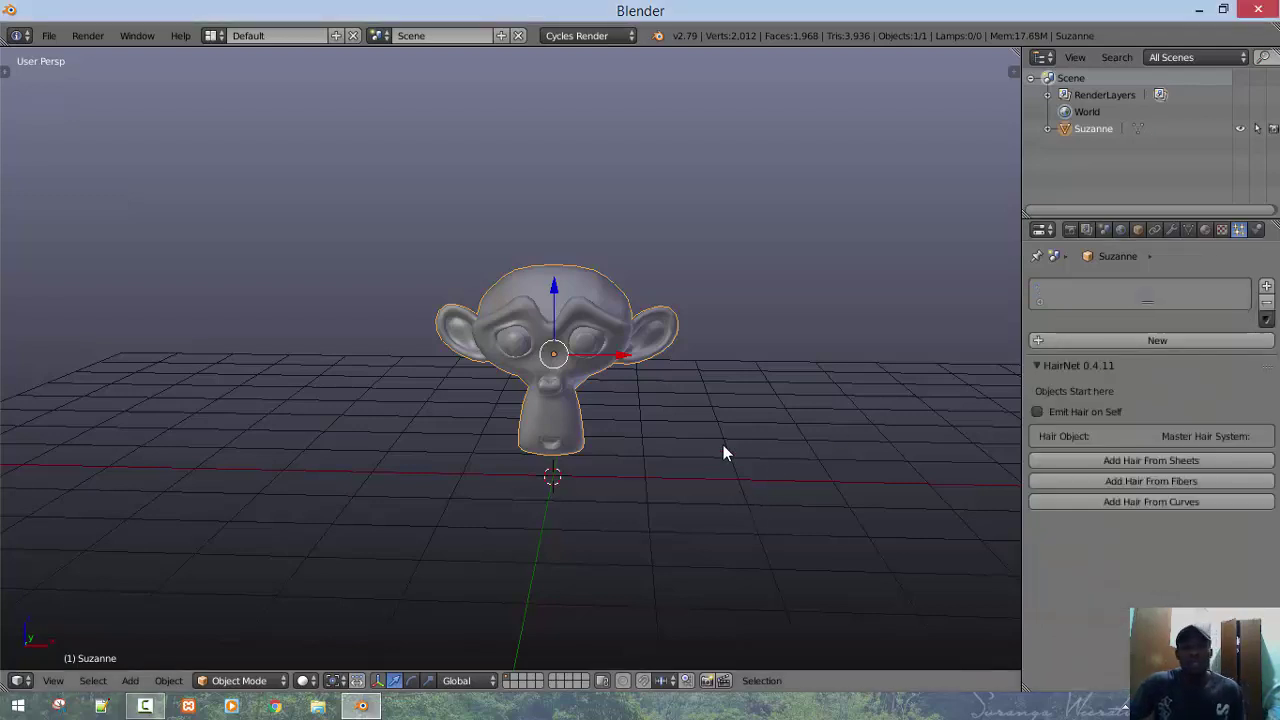
{"action": "middle_click_drag", "start_coordinate": [709, 397], "coordinate": [585, 480]}
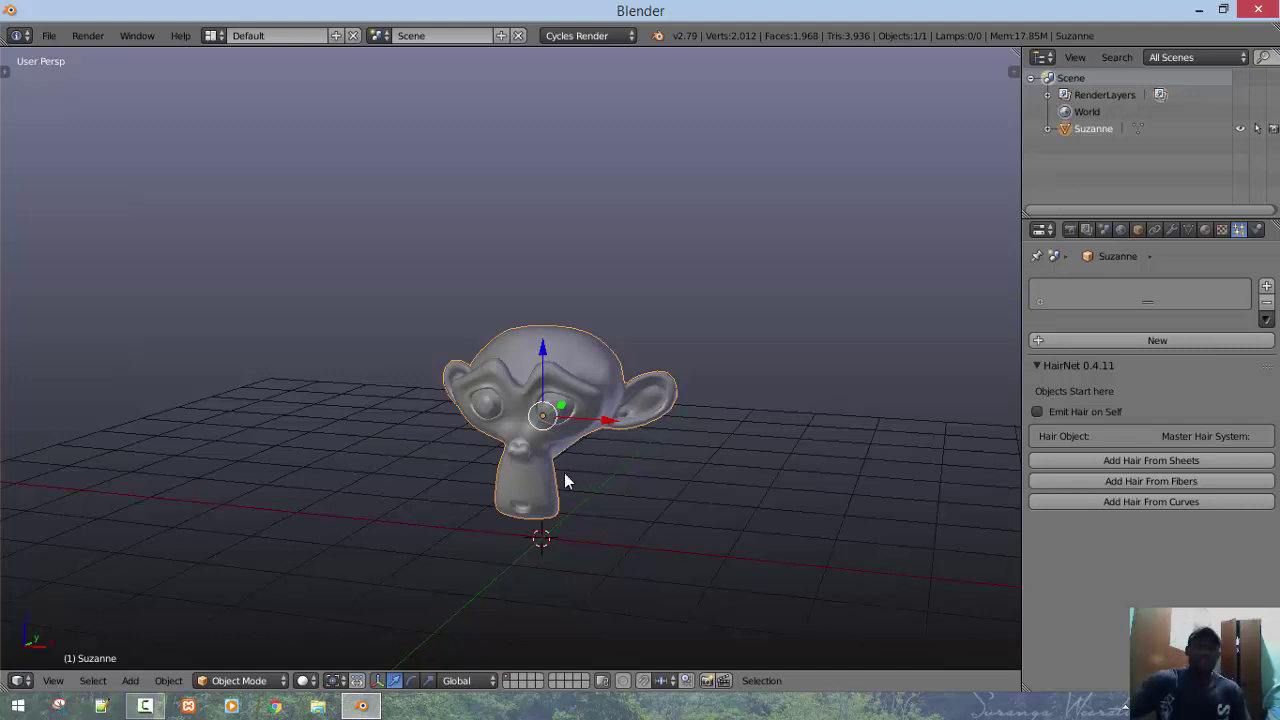
{"action": "middle_click_drag", "start_coordinate": [535, 490], "coordinate": [726, 454]}
Add a new particle system to the selected Suzanne mesh
{"action": "key", "text": "Tab"}
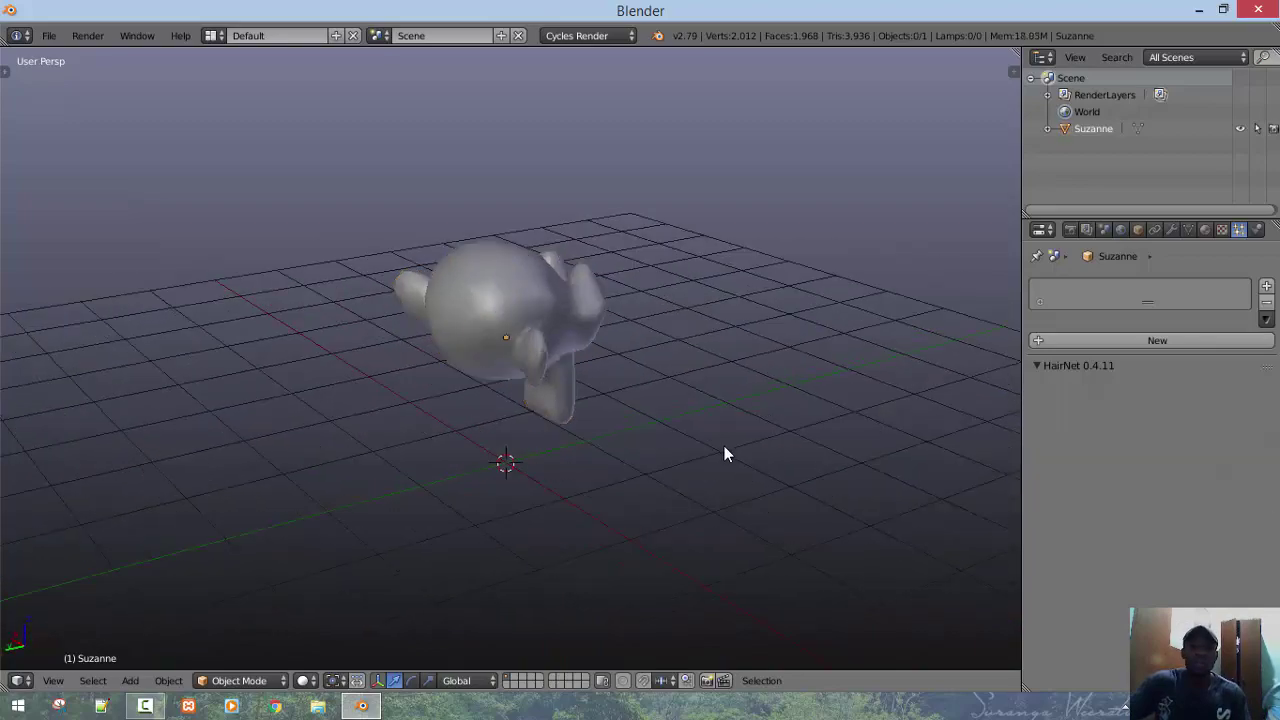
{"action": "middle_click_drag", "start_coordinate": [700, 369], "coordinate": [609, 451]}
{"action": "scroll", "coordinate": [792, 452], "scroll_direction": "up", "scroll_amount": 4}
{"action": "key", "text": "Tab"}
{"action": "key", "text": "KP_1"}
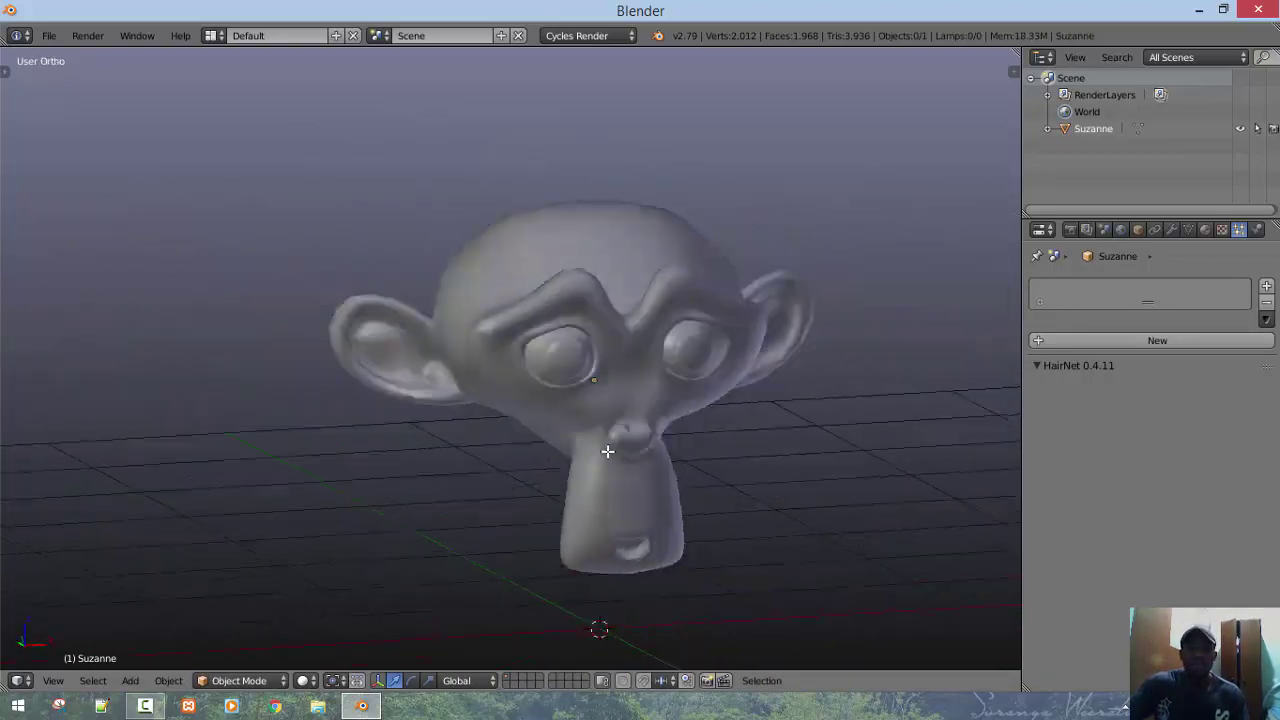
{"action": "key", "text": "KP_5"}
{"action": "right_click", "coordinate": [583, 416]}
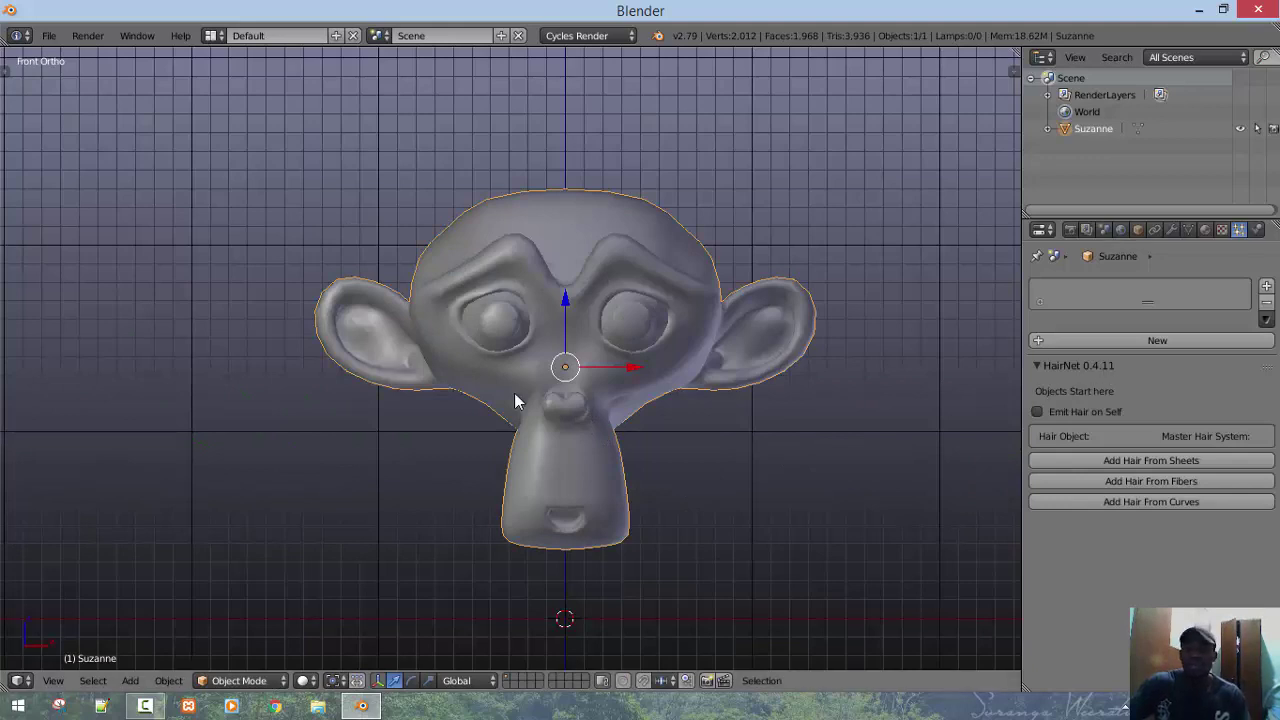
{"action": "left_click", "coordinate": [1131, 340]}
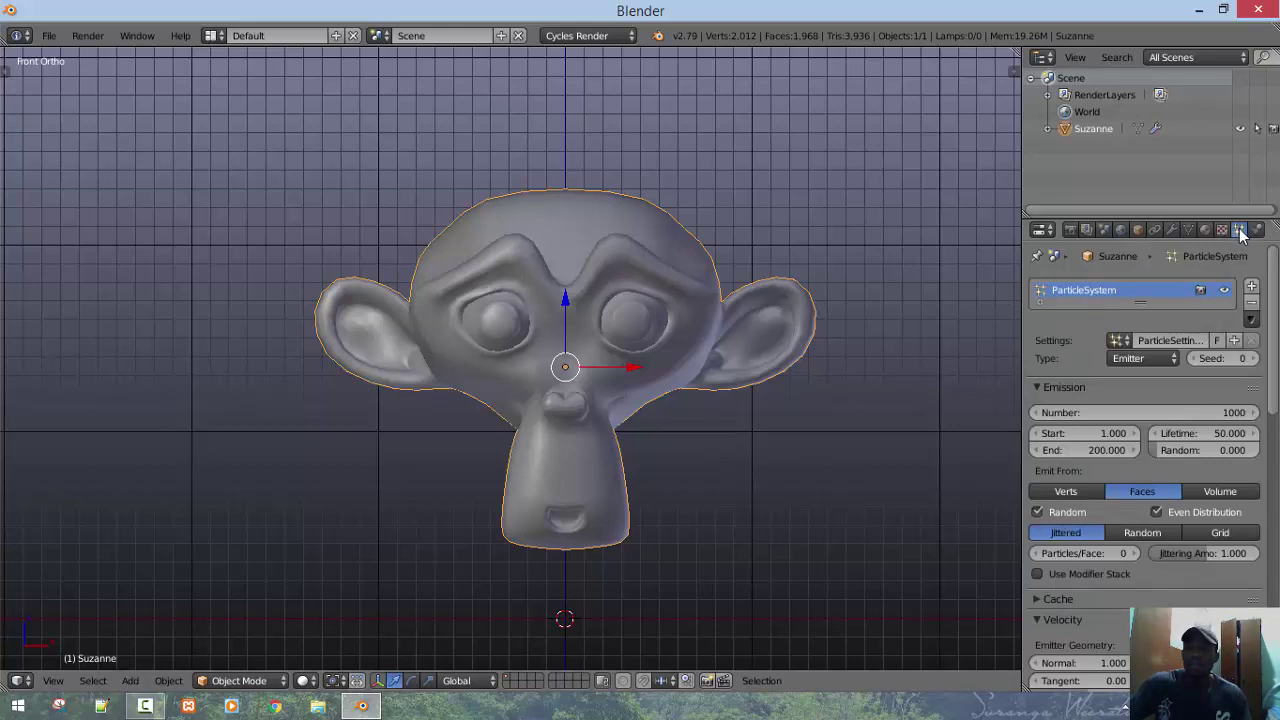
Rename both the particle system and its settings data block to "hair"
{"action": "scroll", "coordinate": [748, 366], "scroll_direction": "down", "scroll_amount": 3}
{"action": "middle_click_drag", "start_coordinate": [586, 434], "coordinate": [617, 445]}
{"action": "key", "text": "a"}
{"action": "double_click", "coordinate": [1117, 290]}
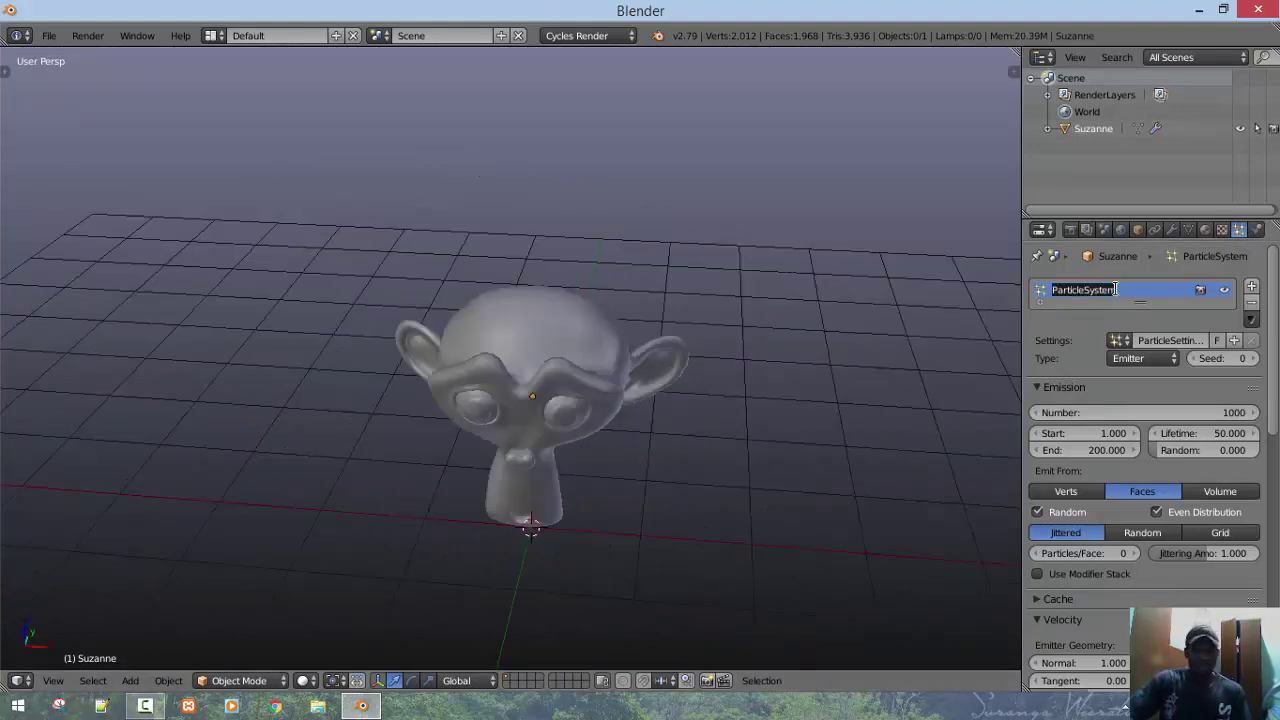
{"action": "type", "text": "hair"}
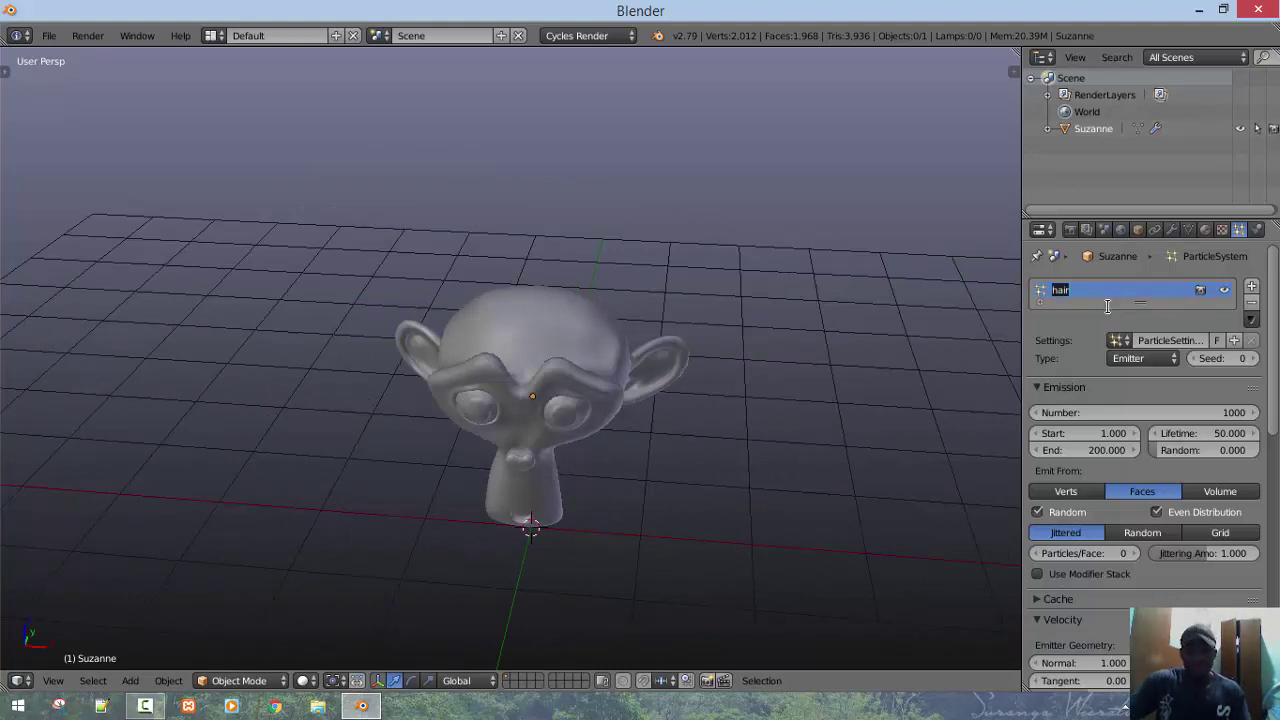
{"action": "left_click", "coordinate": [1118, 325]}
{"action": "left_click", "coordinate": [1160, 340]}
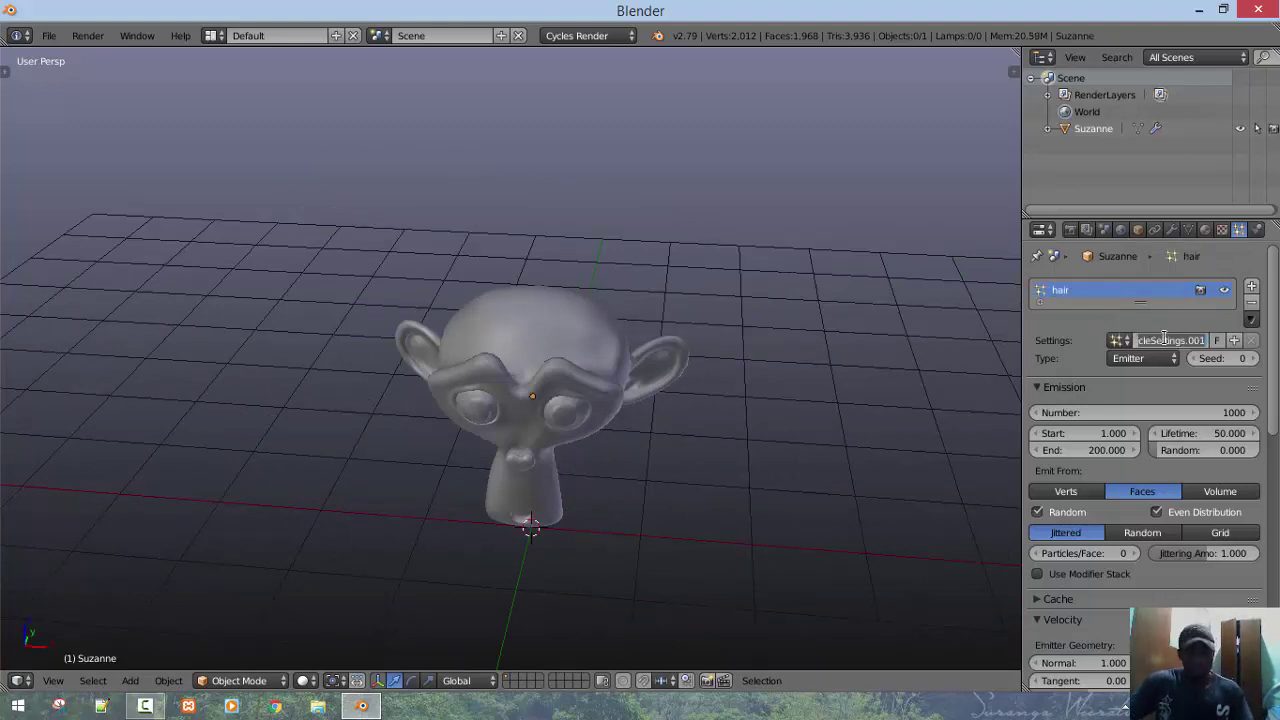
{"action": "type", "text": "hair"}
{"action": "left_click", "coordinate": [1056, 340]}
Set the particle system's type to Hair
{"action": "left_click", "coordinate": [1152, 360]}
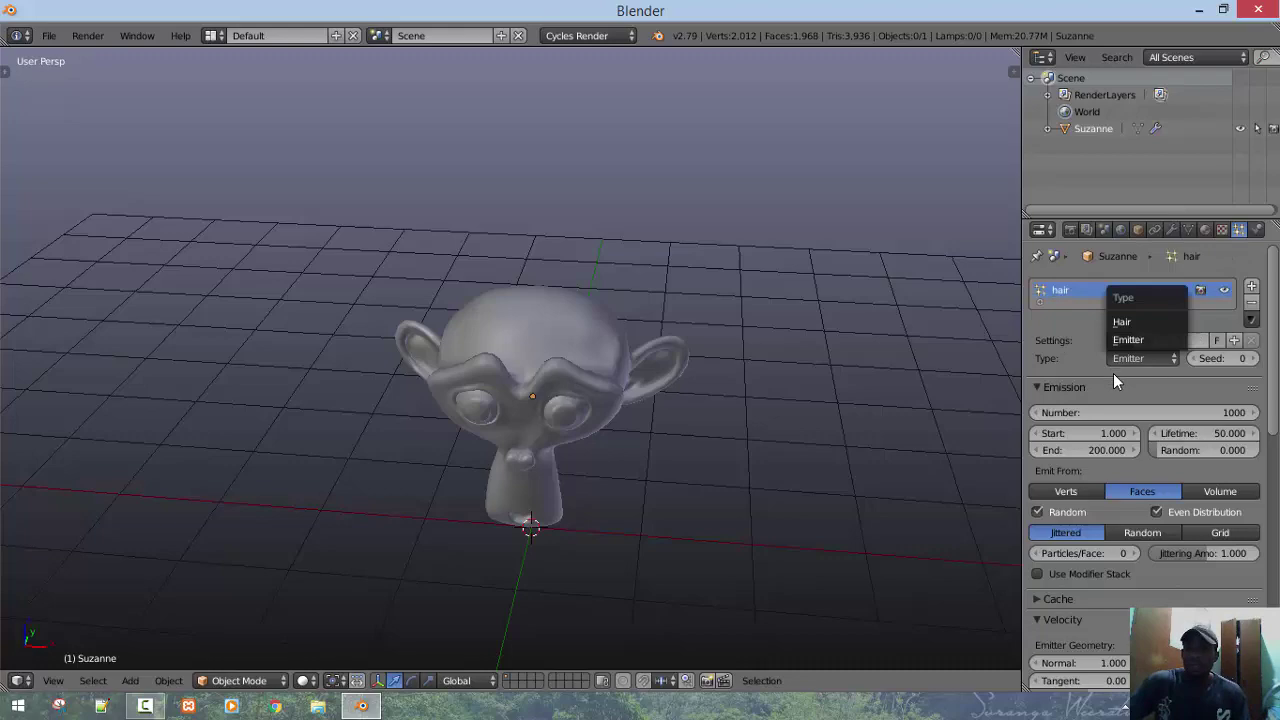
{"action": "left_click", "coordinate": [1112, 370]}
{"action": "left_click", "coordinate": [1126, 362]}
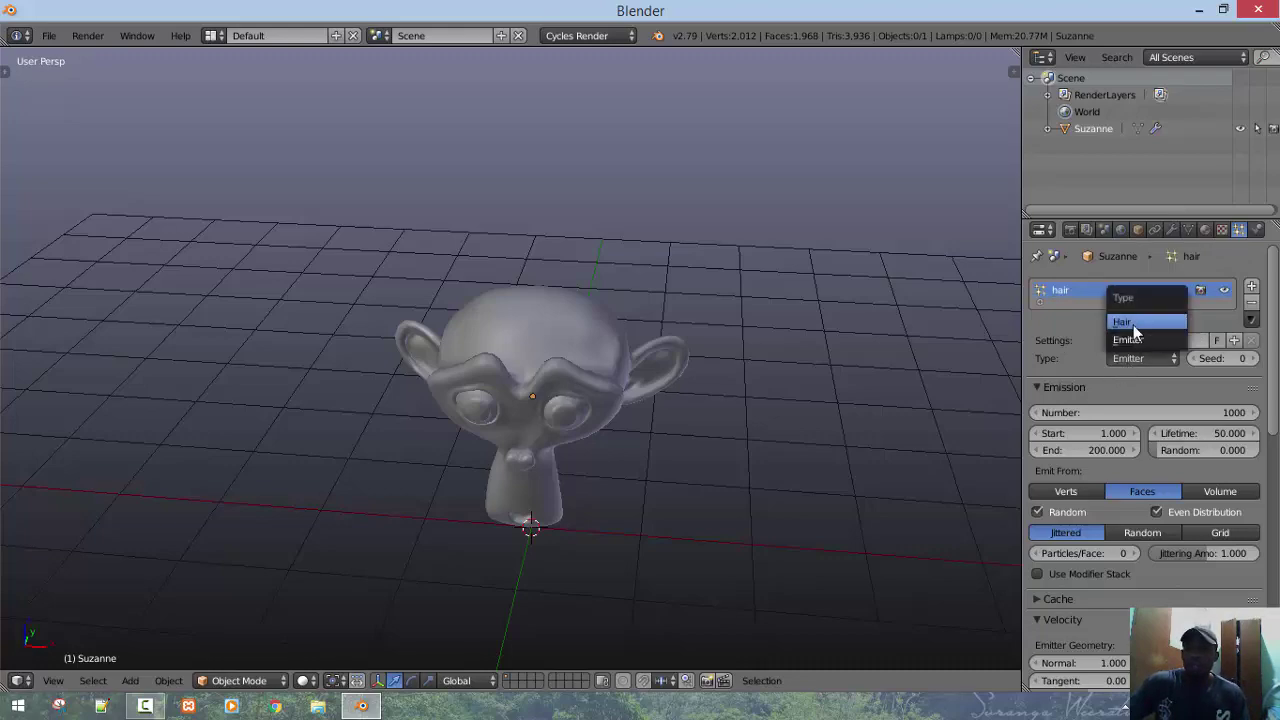
{"action": "left_click", "coordinate": [1112, 324]}
Select Suzanne and set the particle system's hair length to 1
{"action": "middle_click_drag", "start_coordinate": [357, 357], "coordinate": [471, 343]}
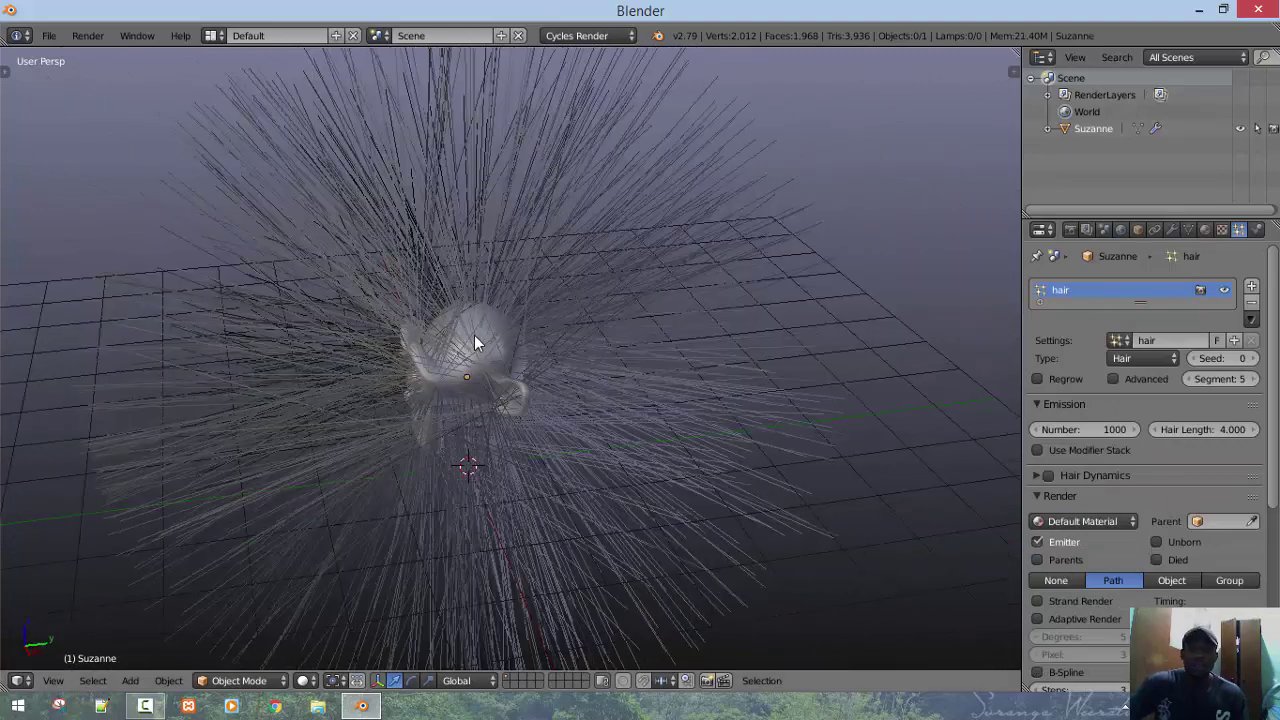
{"action": "right_click", "coordinate": [471, 343]}
{"action": "middle_click_drag", "start_coordinate": [604, 291], "coordinate": [623, 161]}
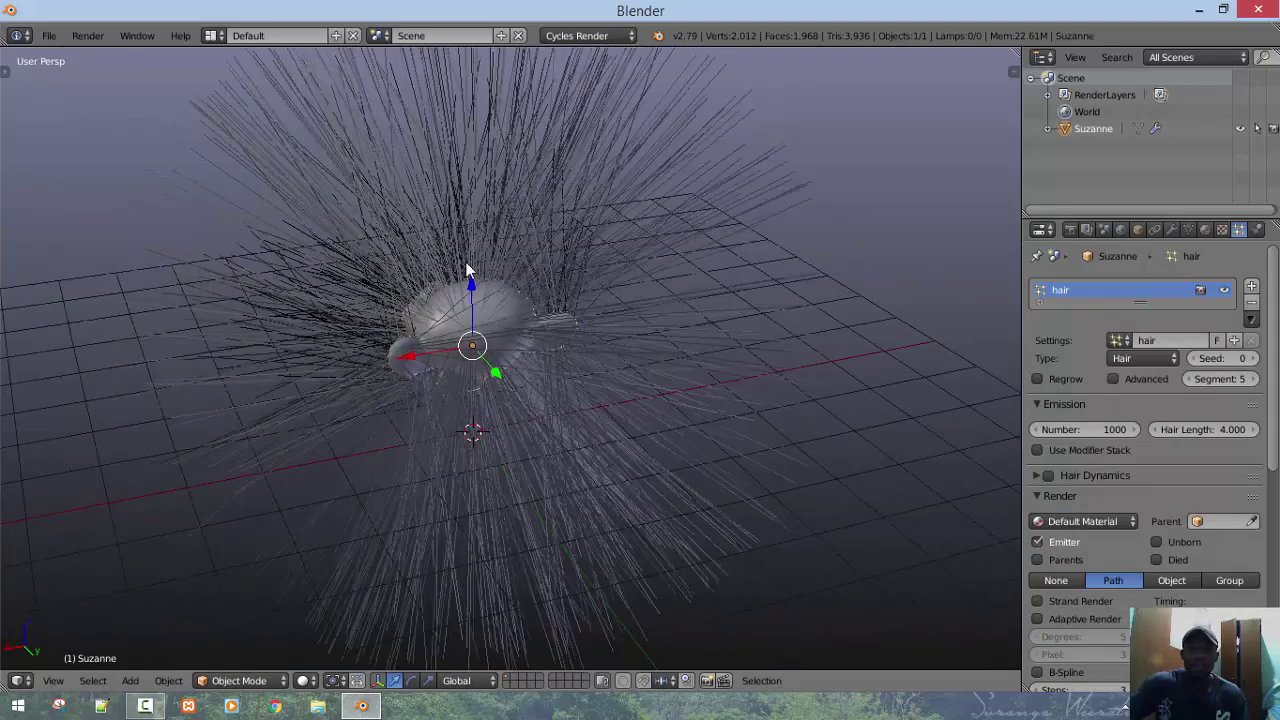
{"action": "middle_click_drag", "start_coordinate": [466, 265], "coordinate": [209, 400]}
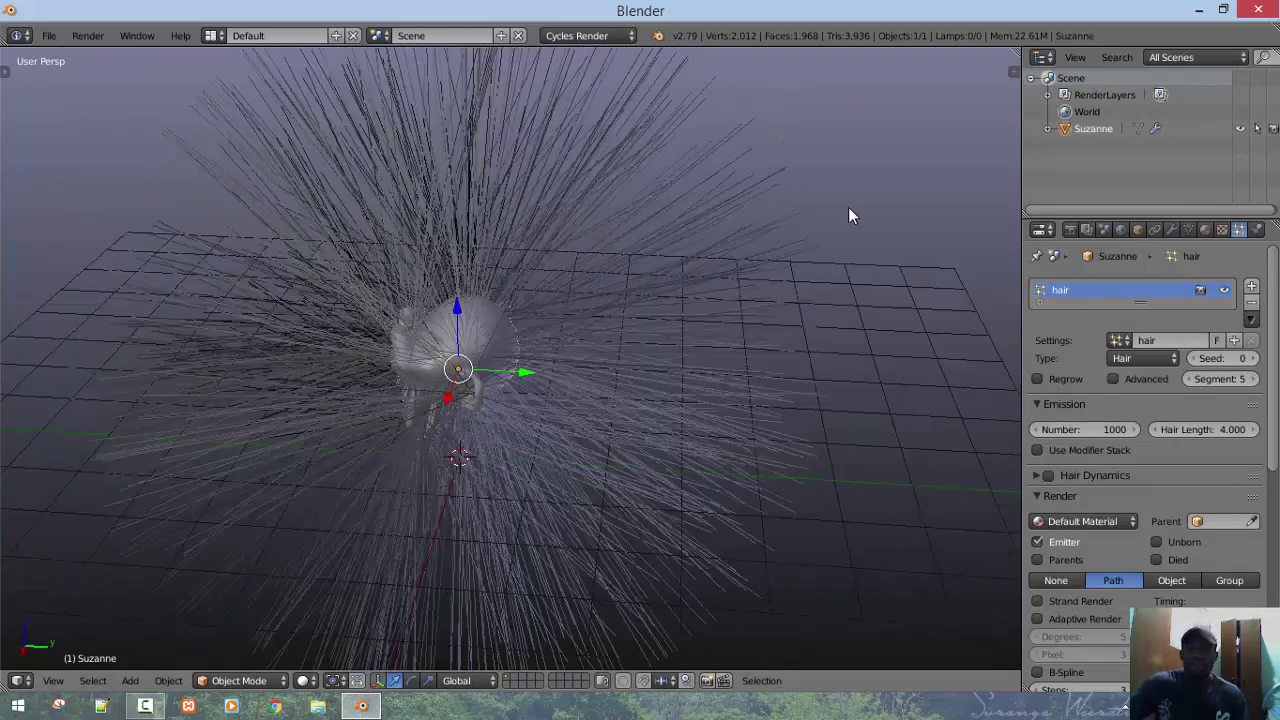
{"action": "middle_click_drag", "start_coordinate": [780, 366], "coordinate": [723, 349]}
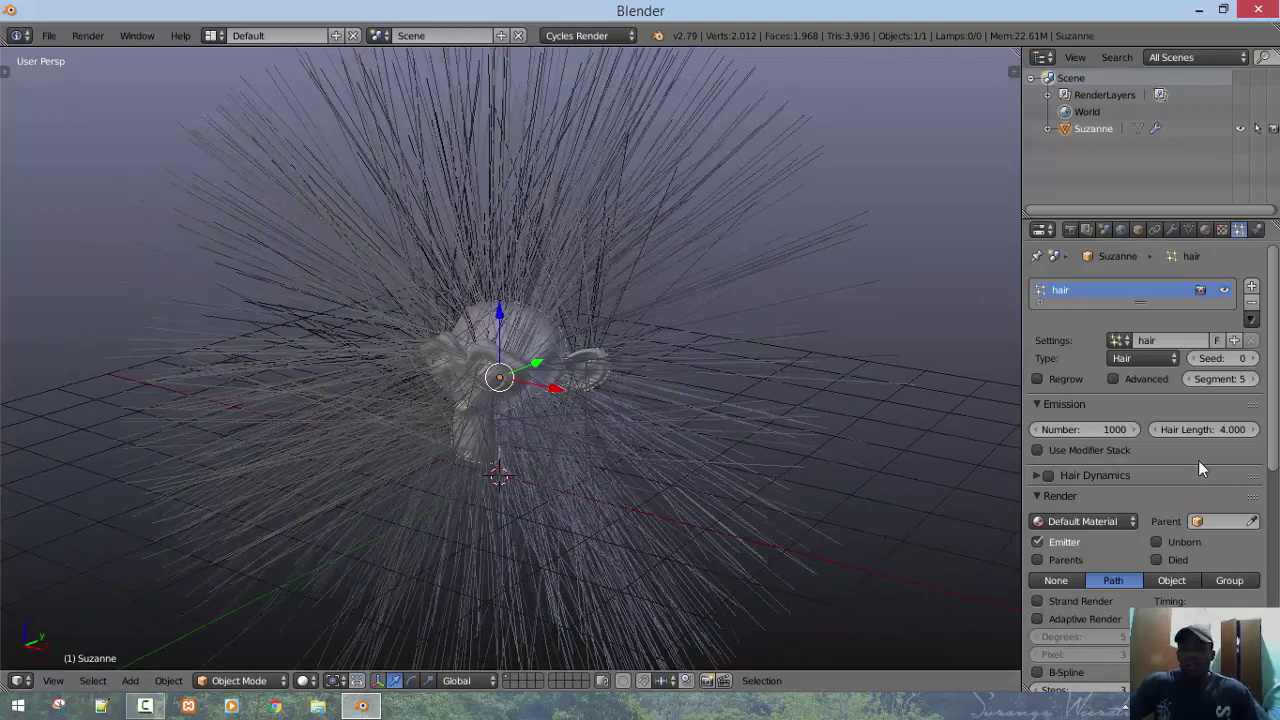
{"action": "left_click", "coordinate": [1205, 429]}
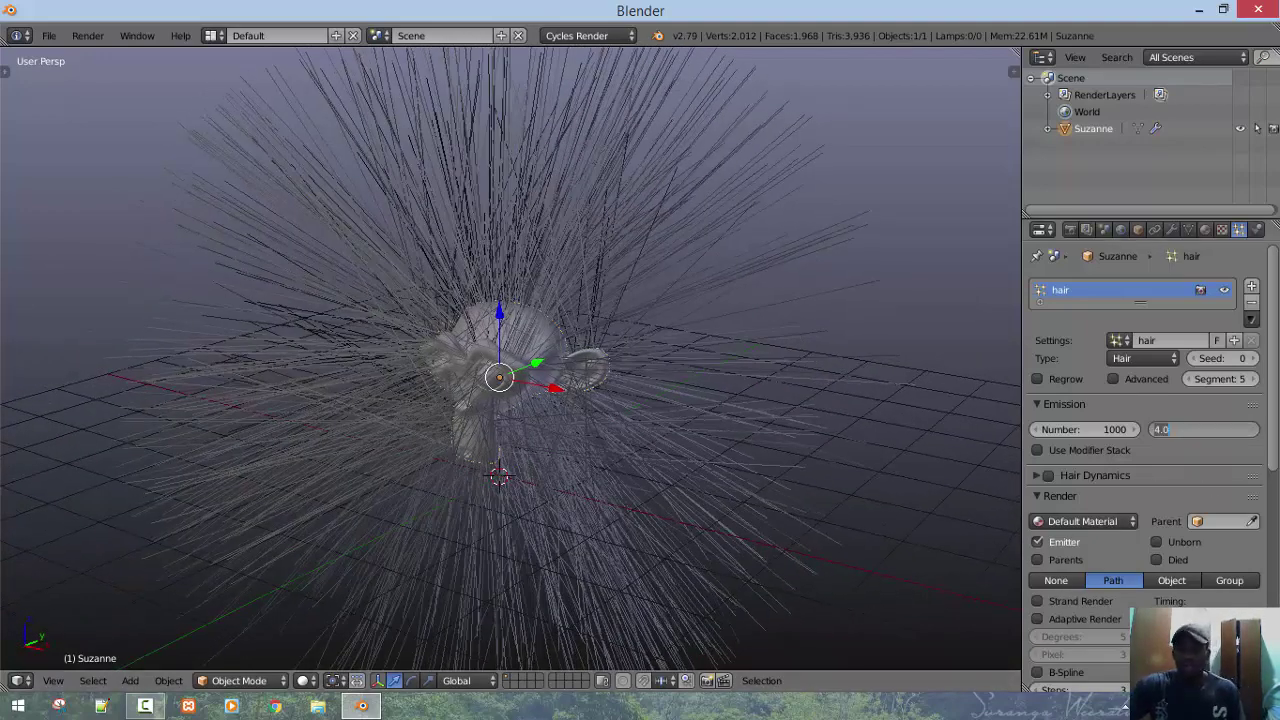
{"action": "type", "text": "1"}
{"action": "key", "text": "Return"}
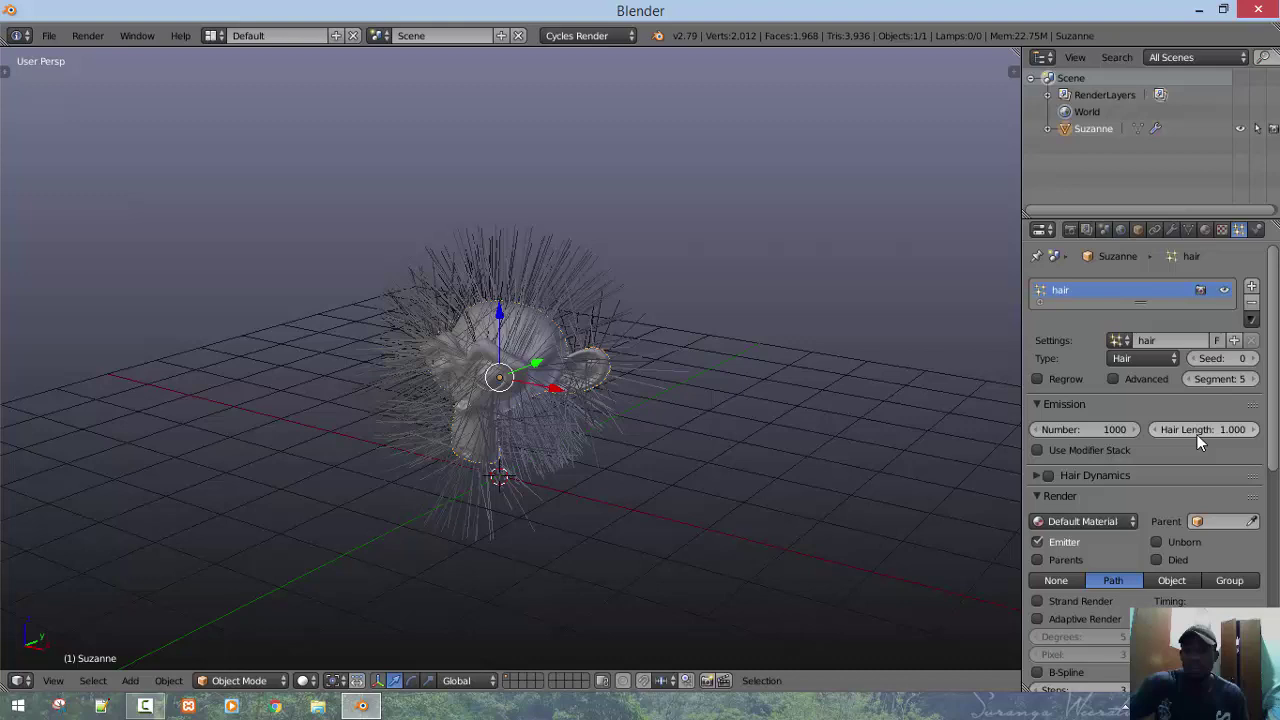
Examine the hair system's emission, render and Cycles hair settings, and the hair on Suzanne's head
{"action": "left_click", "coordinate": [1071, 431]}
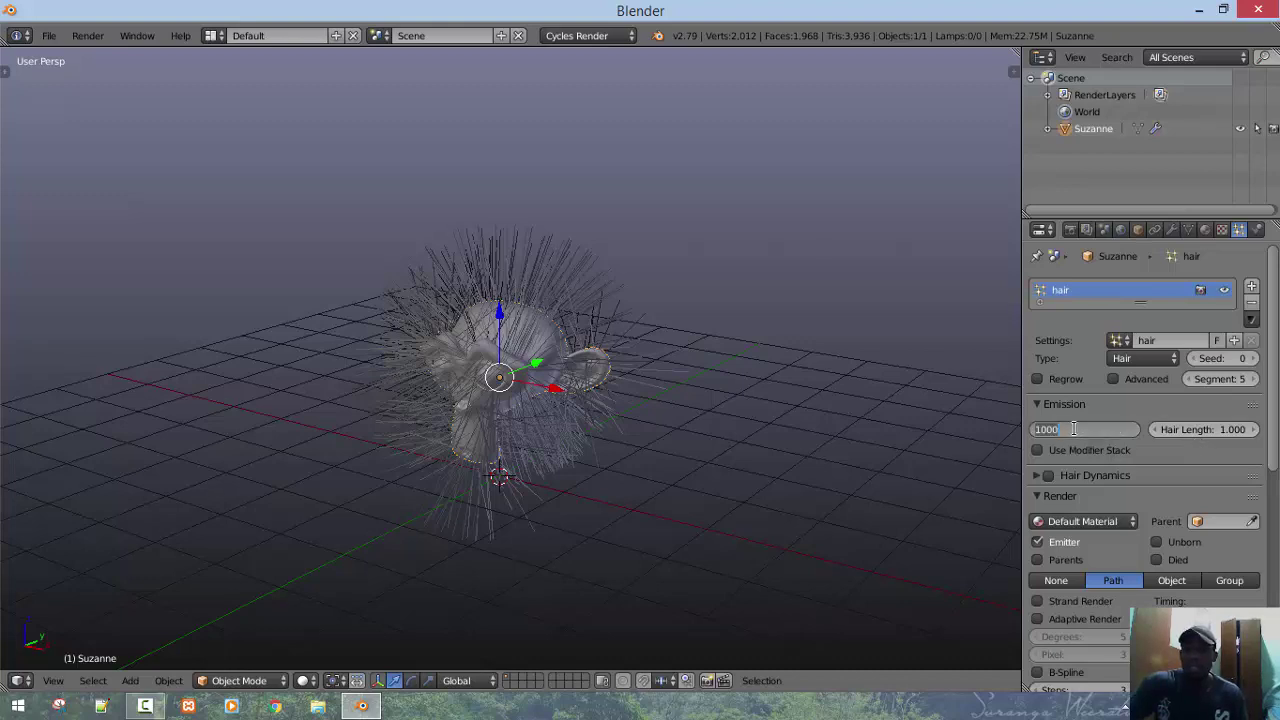
{"action": "key", "text": "Return"}
{"action": "scroll", "coordinate": [1118, 479], "scroll_direction": "down", "scroll_amount": 4}
{"action": "scroll", "coordinate": [1124, 490], "scroll_direction": "down", "scroll_amount": 4}
{"action": "scroll", "coordinate": [1133, 473], "scroll_direction": "up", "scroll_amount": 4}
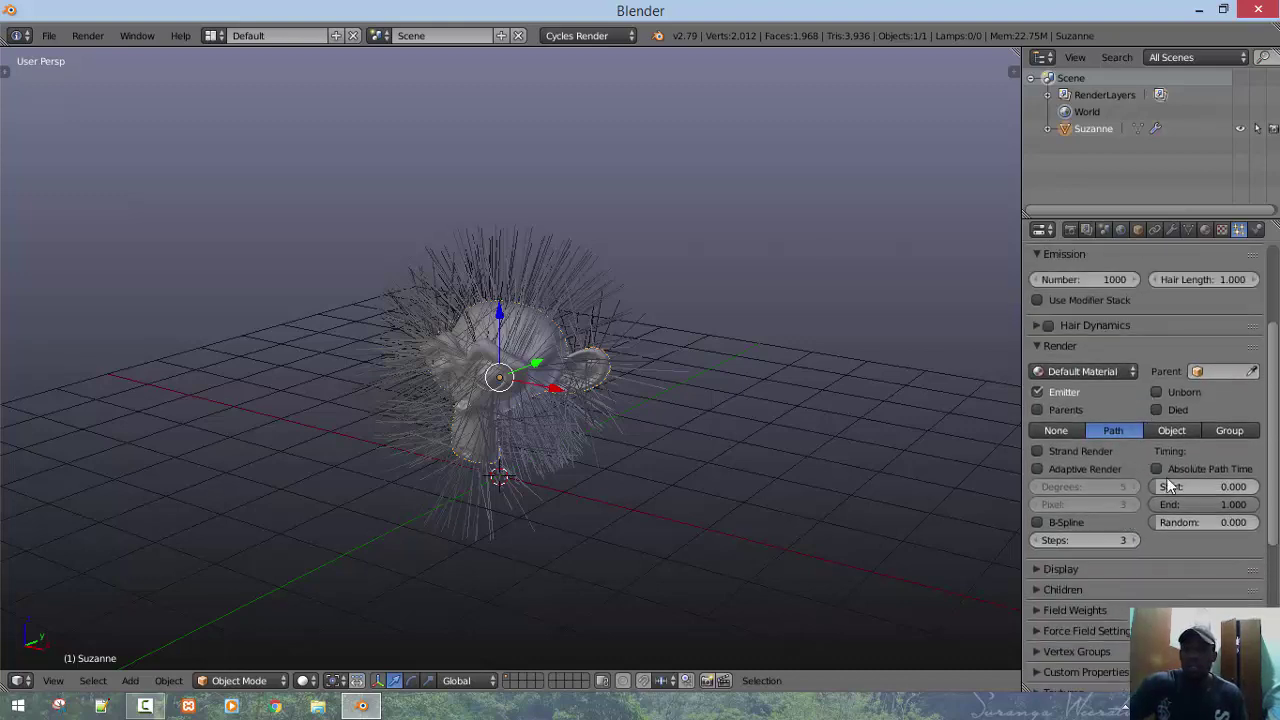
{"action": "scroll", "coordinate": [1170, 485], "scroll_direction": "down", "scroll_amount": 7}
{"action": "scroll", "coordinate": [1179, 371], "scroll_direction": "up", "scroll_amount": 5}
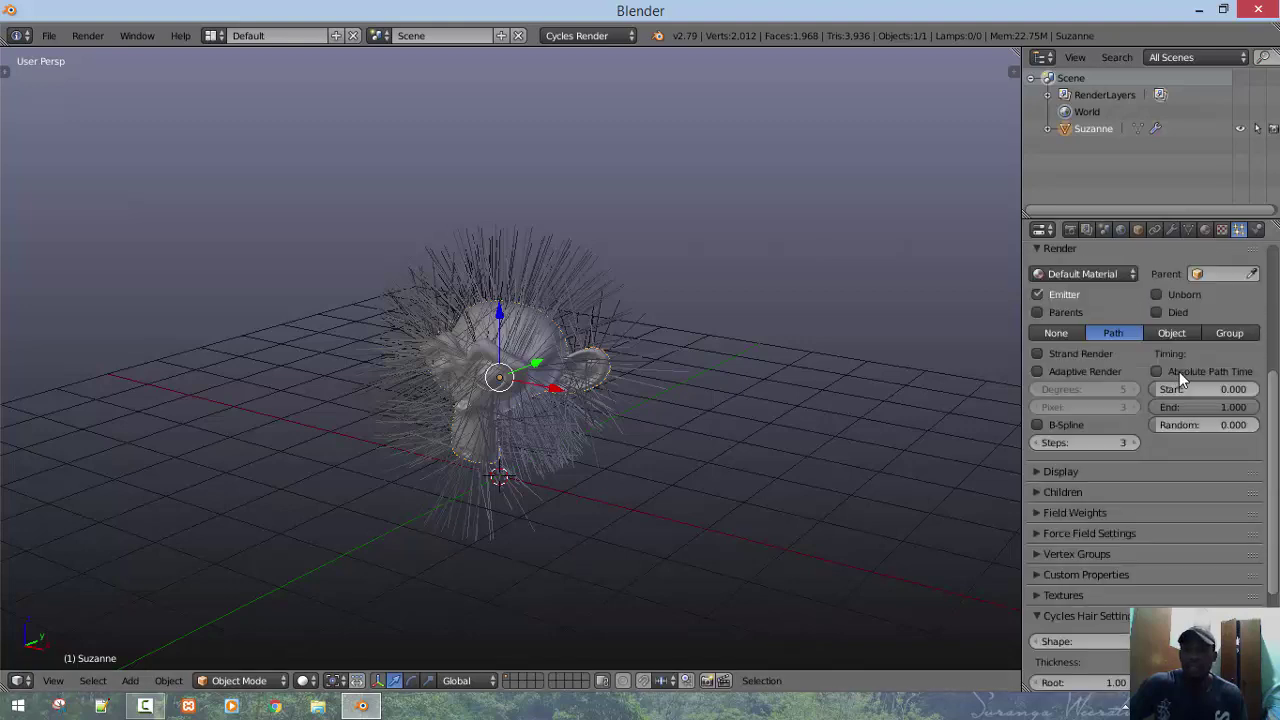
{"action": "scroll", "coordinate": [1170, 360], "scroll_direction": "up", "scroll_amount": 4}
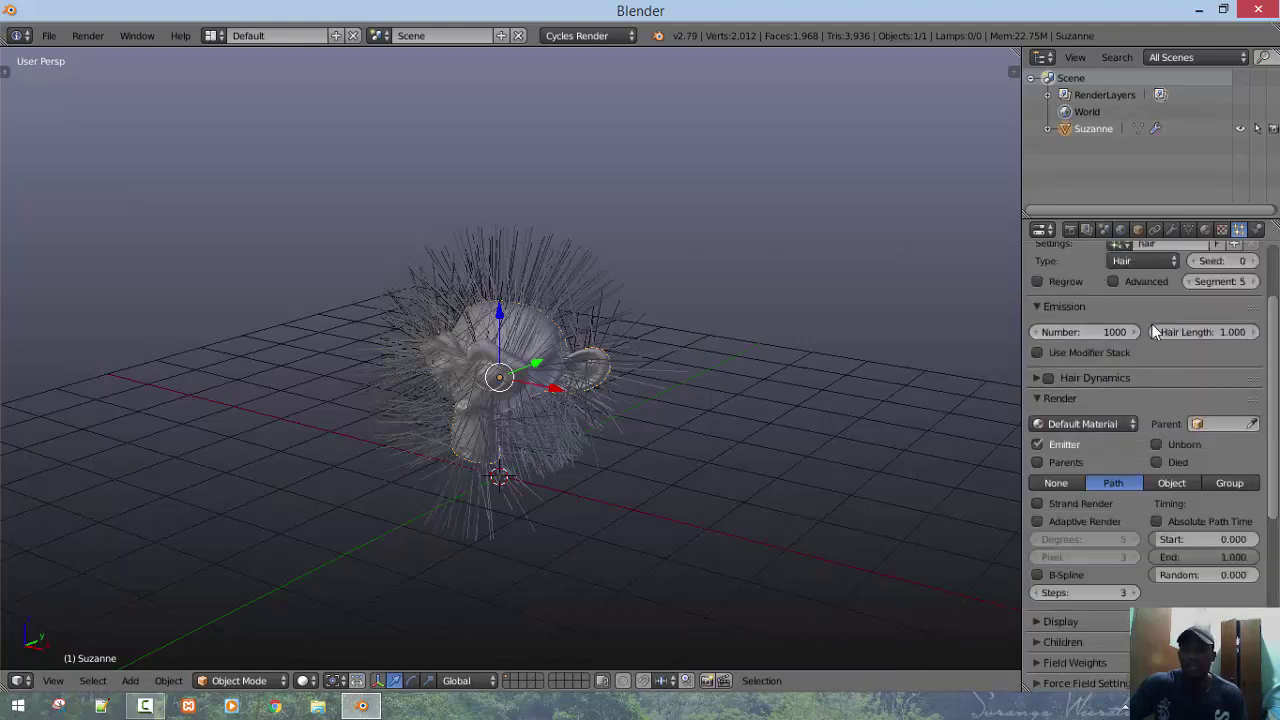
{"action": "middle_click_drag", "start_coordinate": [530, 452], "coordinate": [608, 418]}
{"action": "scroll", "coordinate": [608, 418], "scroll_direction": "up", "scroll_amount": 4}
{"action": "scroll", "coordinate": [608, 418], "scroll_direction": "down", "scroll_amount": 3}
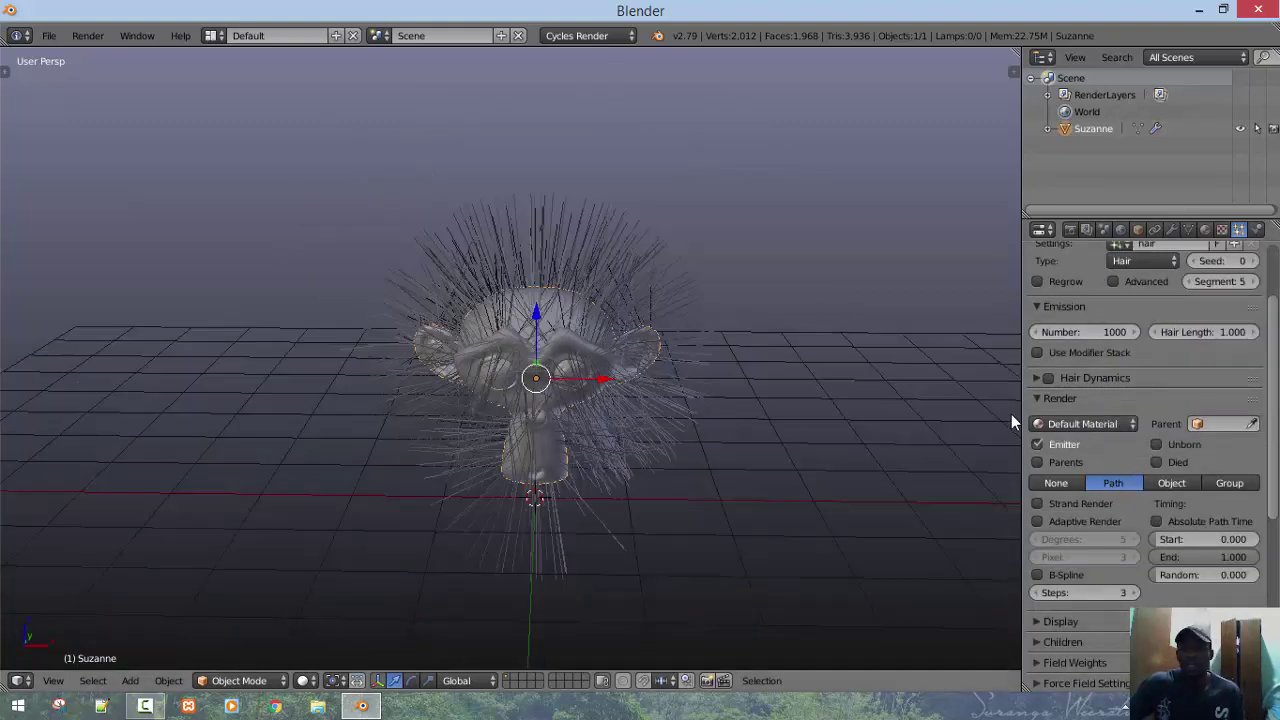
Set the hair particle emission number to 0
{"action": "left_click", "coordinate": [1083, 332]}
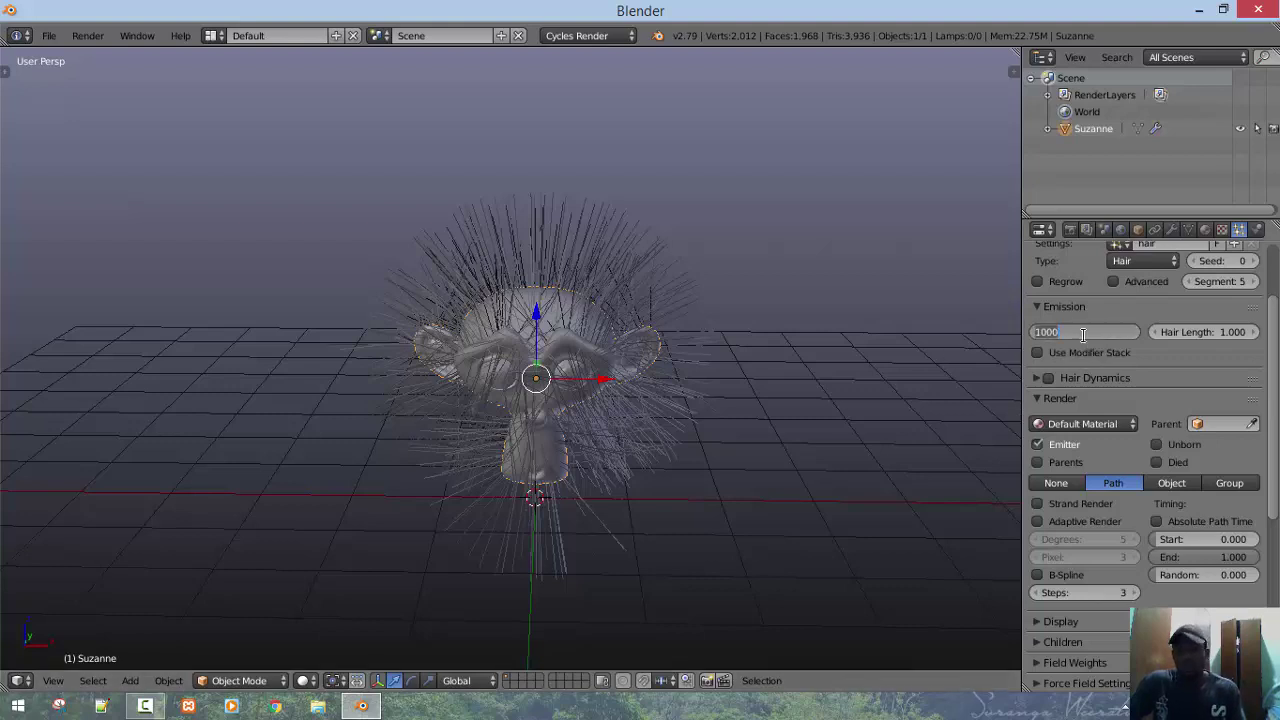
{"action": "type", "text": "0"}
{"action": "key", "text": "Return"}
Switch Suzanne from Object Mode to Particle Edit mode
{"action": "key", "text": "KP_5"}
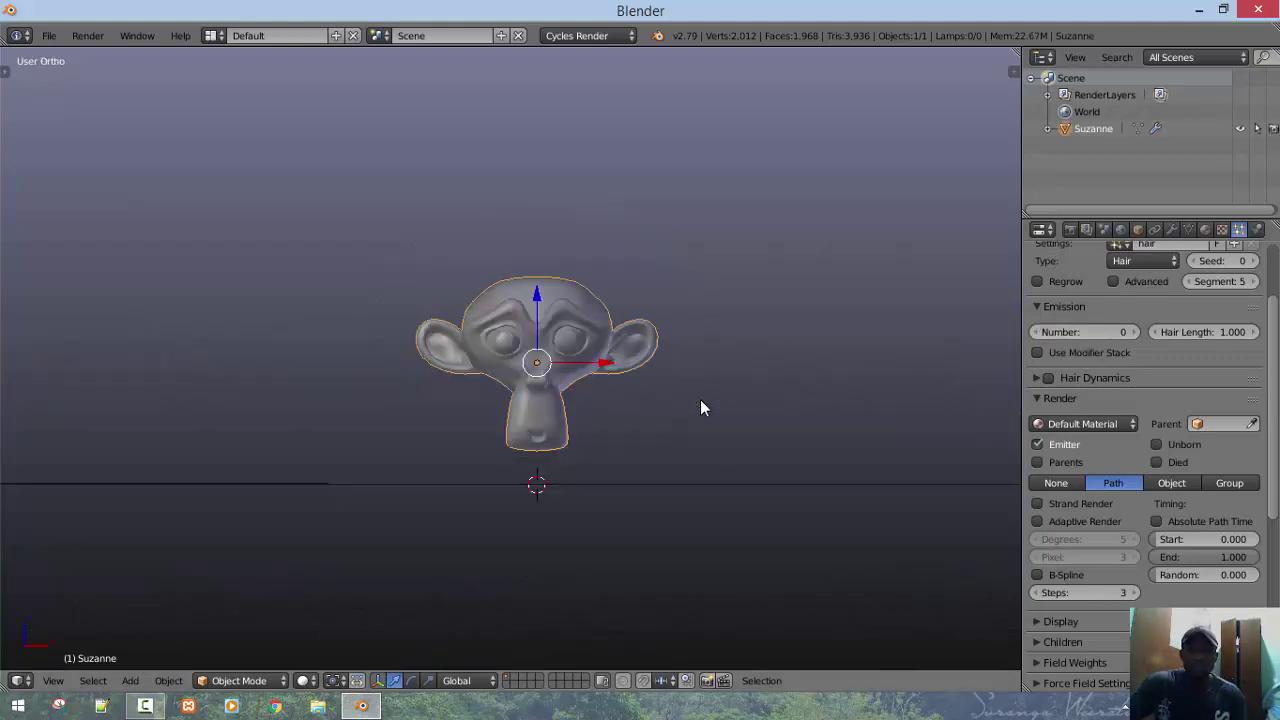
{"action": "key", "text": "KP_1"}
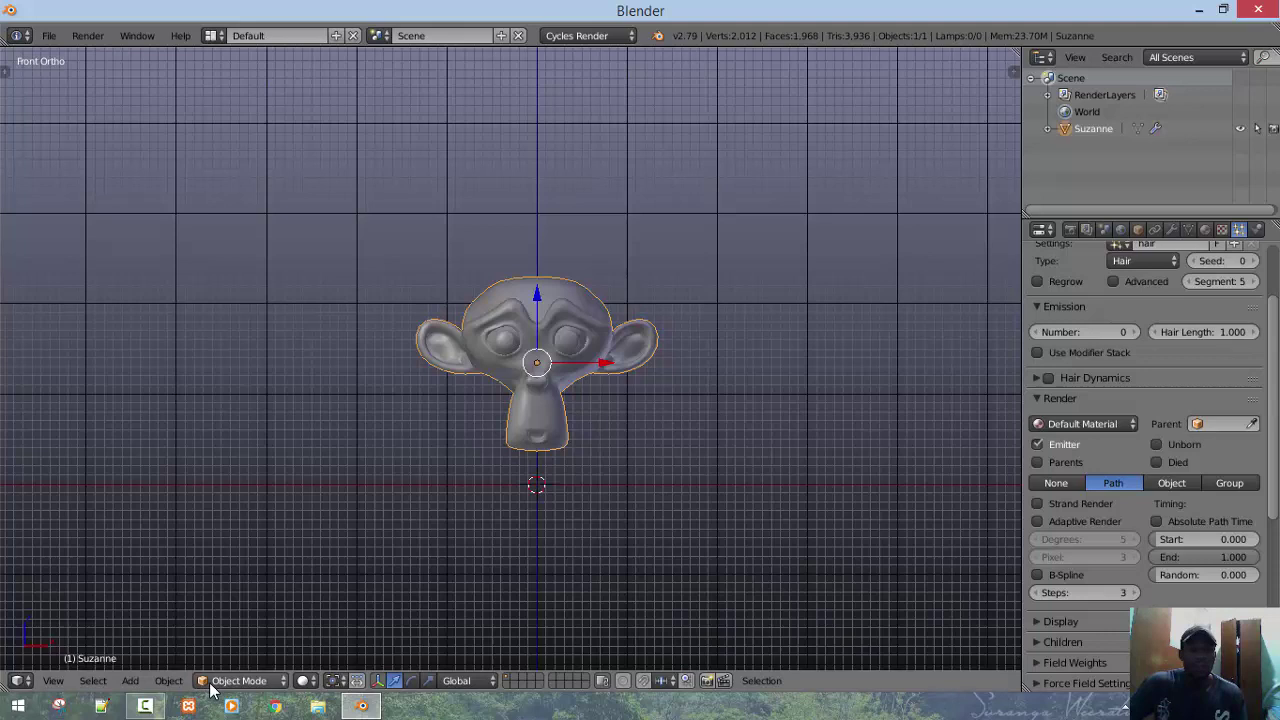
{"action": "left_click", "coordinate": [238, 681]}
{"action": "left_click", "coordinate": [275, 554]}
{"action": "scroll", "coordinate": [539, 450], "scroll_direction": "up", "scroll_amount": 2}
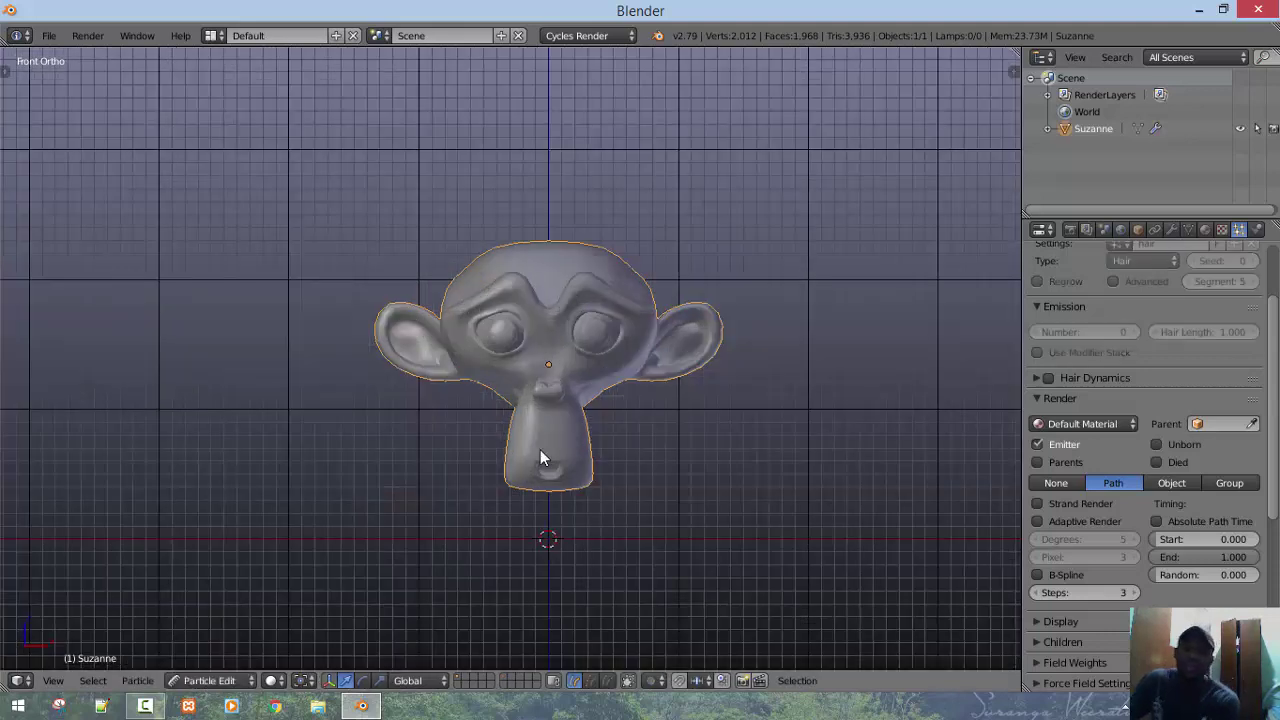
{"action": "mouse_move", "coordinate": [540, 458]}
{"action": "middle_mouse_down"}
{"action": "mouse_move", "coordinate": [609, 457]}
{"action": "mouse_move", "coordinate": [589, 457]}
{"action": "middle_mouse_up"}
Show the particle brush tools and activate the Comb brush
{"action": "key", "text": "t"}
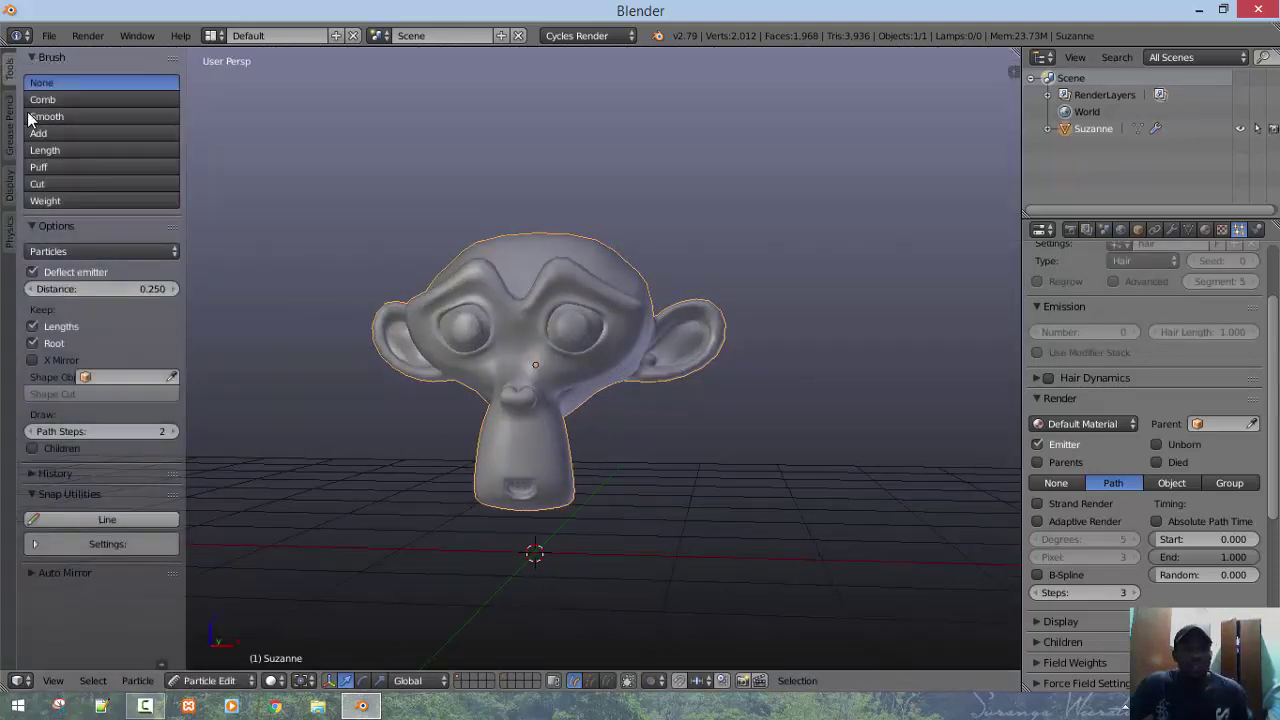
{"action": "left_click", "coordinate": [33, 115]}
{"action": "left_click", "coordinate": [44, 101]}
Reduce the Comb brush's radius to 17 px over Suzanne's mouth area
{"action": "mouse_move", "coordinate": [820, 371]}
{"action": "middle_mouse_down"}
{"action": "mouse_move", "coordinate": [756, 376]}
{"action": "mouse_move", "coordinate": [683, 417]}
{"action": "middle_mouse_up"}
{"action": "scroll", "coordinate": [683, 417], "scroll_direction": "up", "scroll_amount": 3}
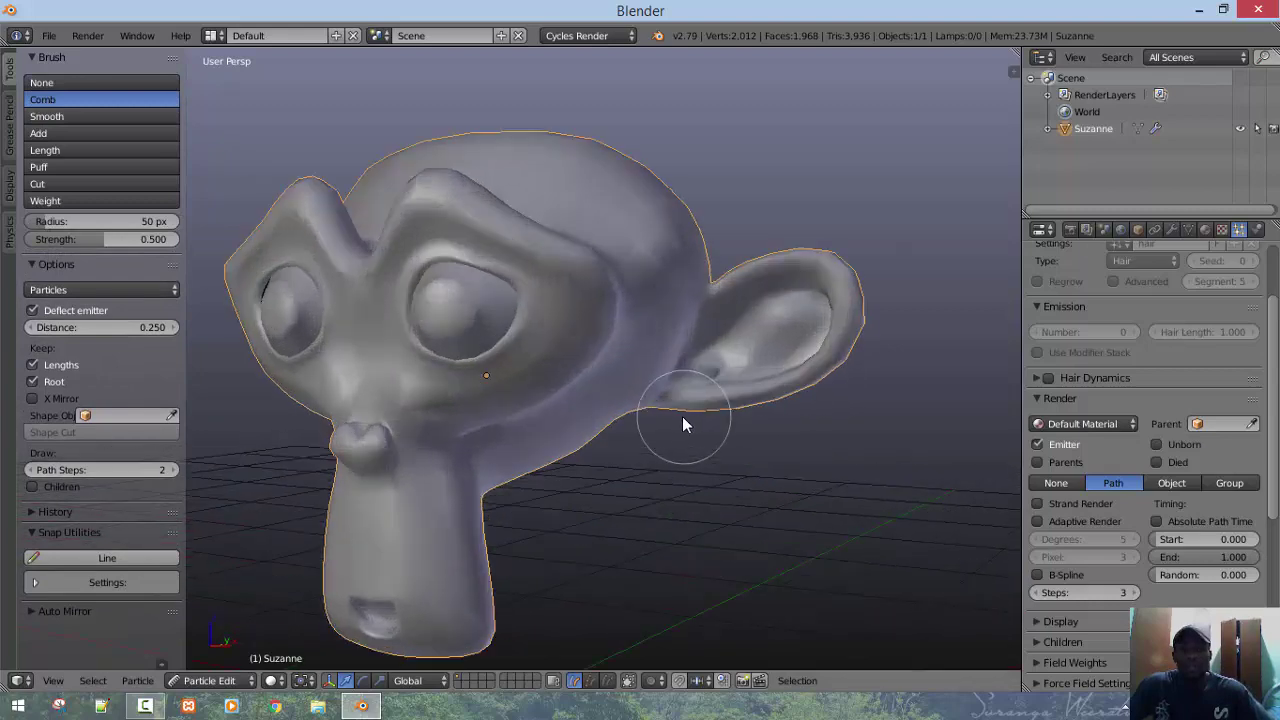
{"action": "scroll", "coordinate": [554, 486], "scroll_direction": "down", "scroll_amount": 3}
{"action": "mouse_move", "coordinate": [554, 486]}
{"action": "middle_mouse_down"}
{"action": "mouse_move", "coordinate": [586, 466]}
{"action": "mouse_move", "coordinate": [577, 480]}
{"action": "middle_mouse_up"}
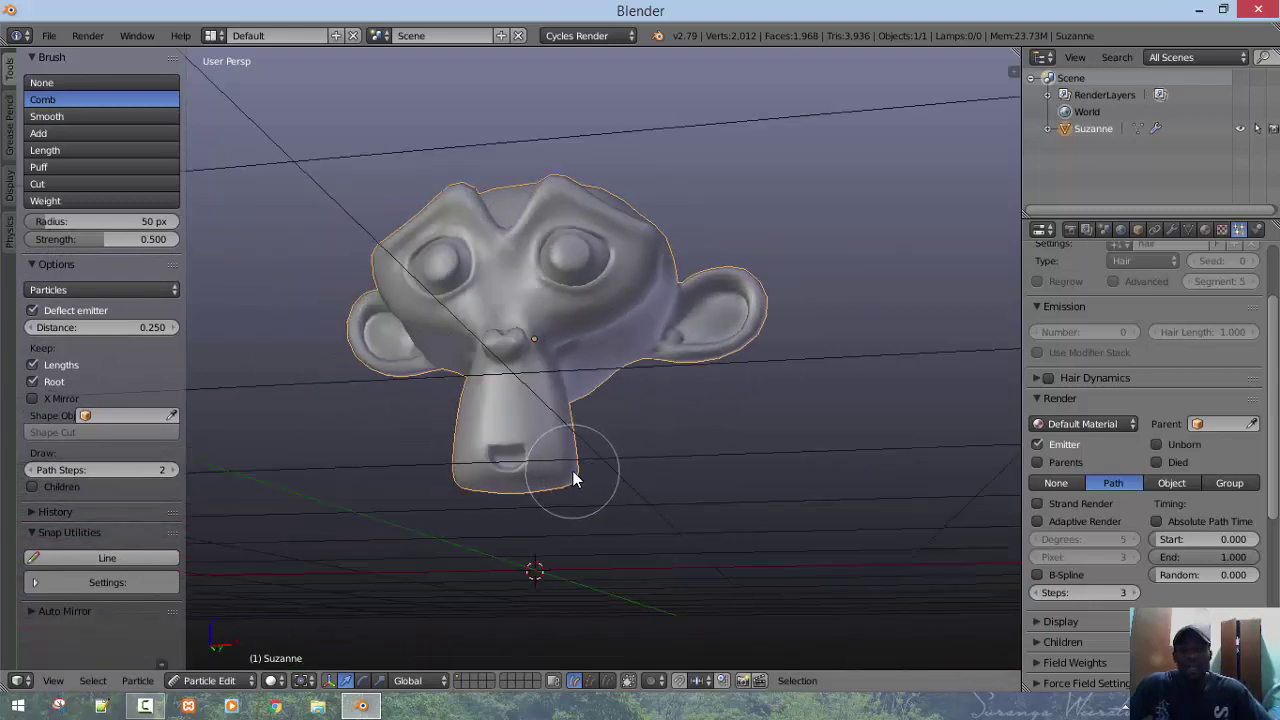
{"action": "scroll", "coordinate": [573, 478], "scroll_direction": "up", "scroll_amount": 4}
{"action": "scroll", "coordinate": [573, 478], "scroll_direction": "down", "scroll_amount": 2}
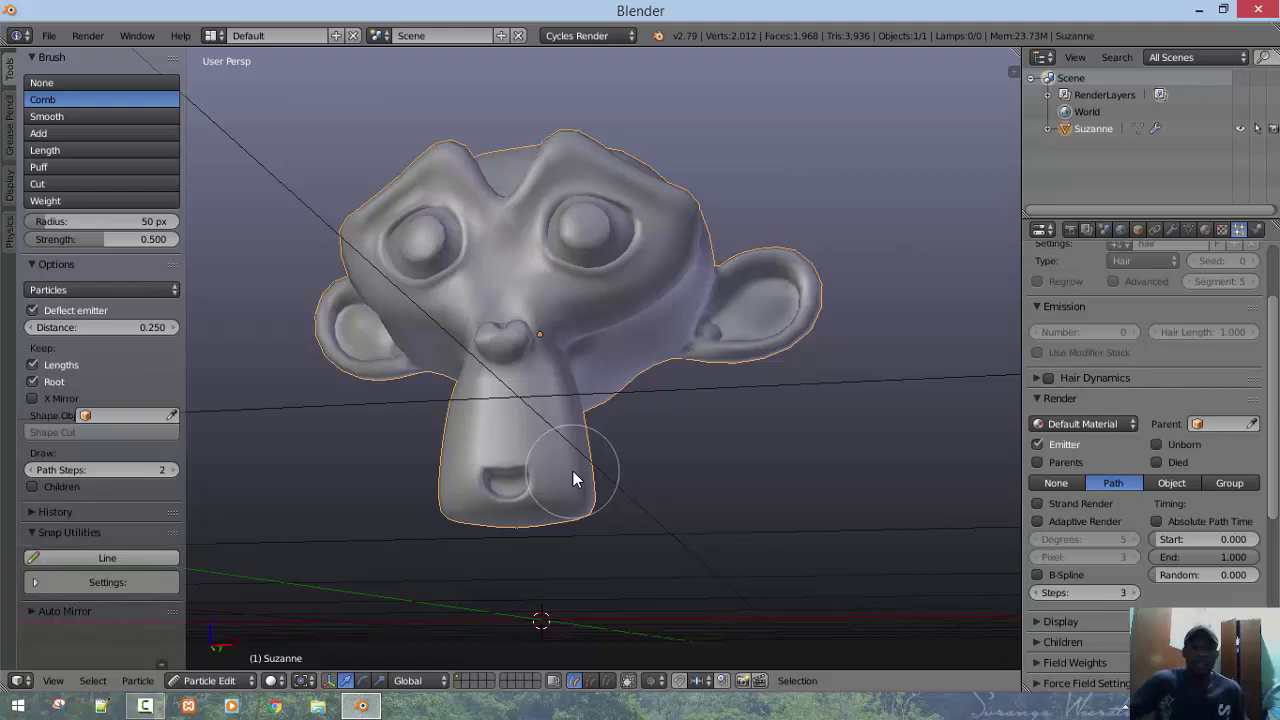
{"action": "scroll", "coordinate": [570, 498], "scroll_direction": "up", "scroll_amount": 2}
{"action": "middle_click_drag", "start_coordinate": [580, 507], "coordinate": [604, 434], "text": "shift"}
{"action": "key", "text": "f"}
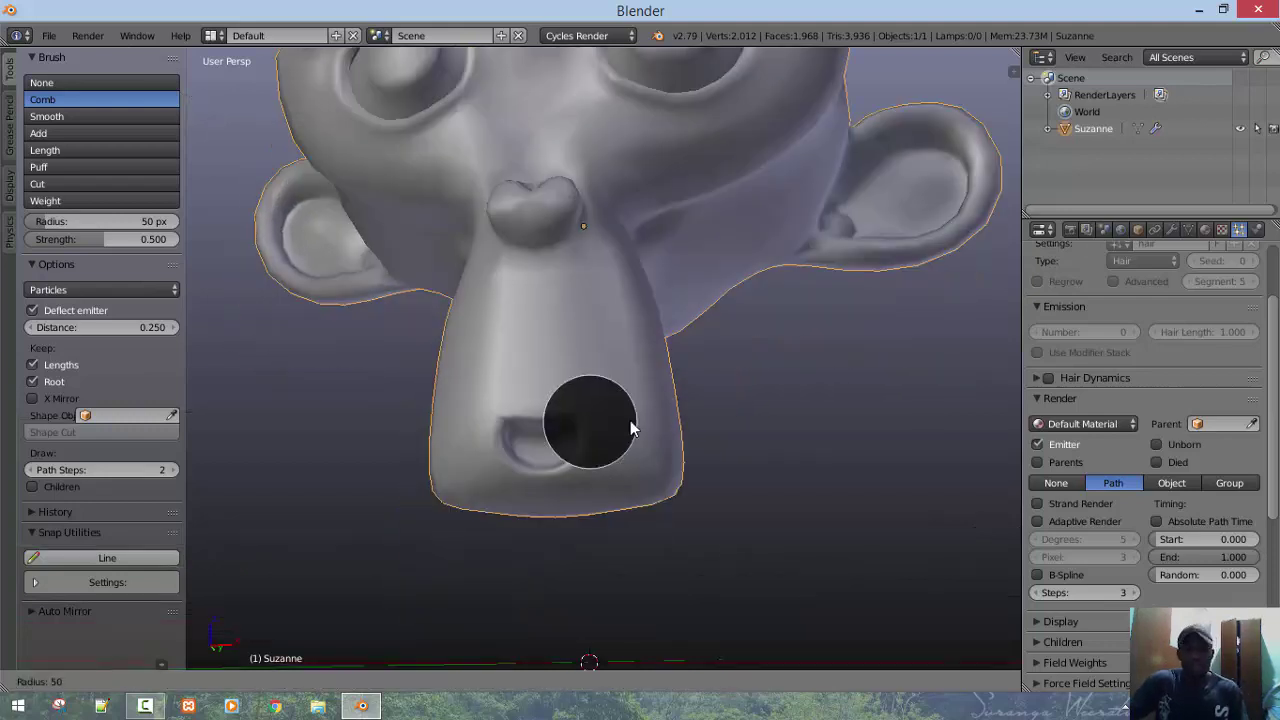
{"action": "left_click", "coordinate": [603, 424]}
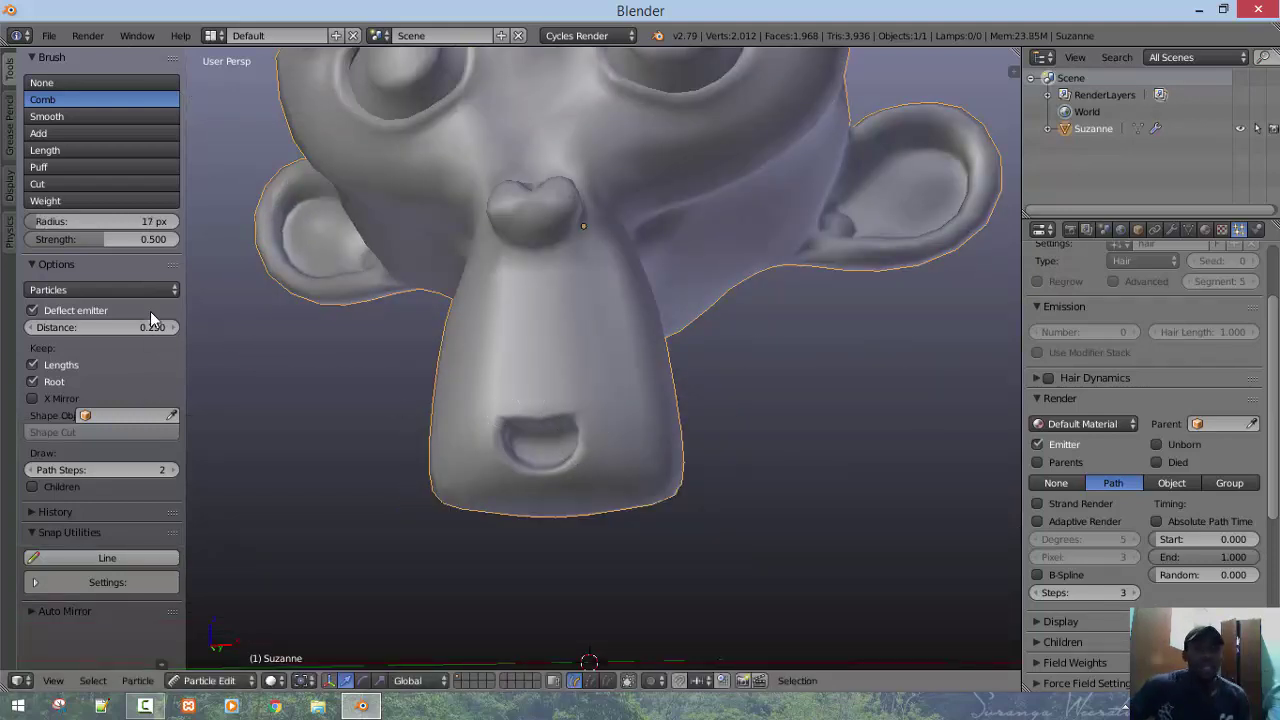
Activate the Add brush and set both its Steps and Keys to 12
{"action": "left_click", "coordinate": [87, 136]}
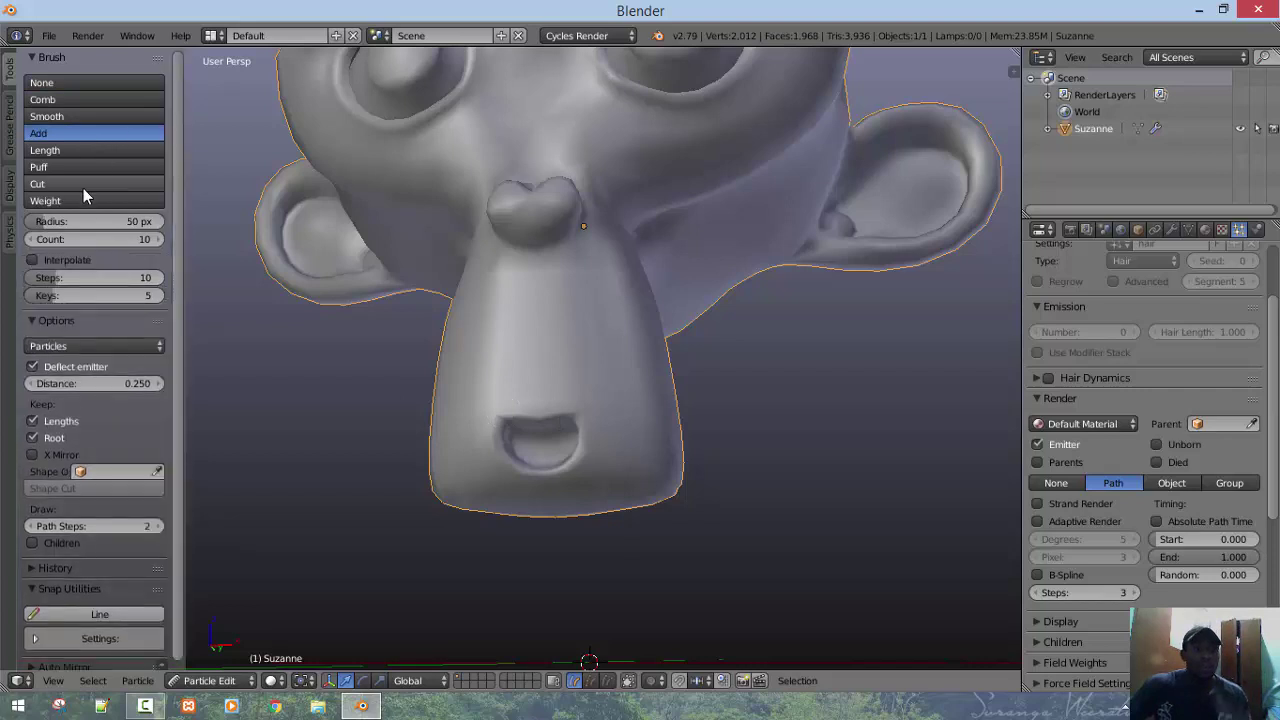
{"action": "left_click", "coordinate": [118, 271]}
{"action": "type", "text": "12"}
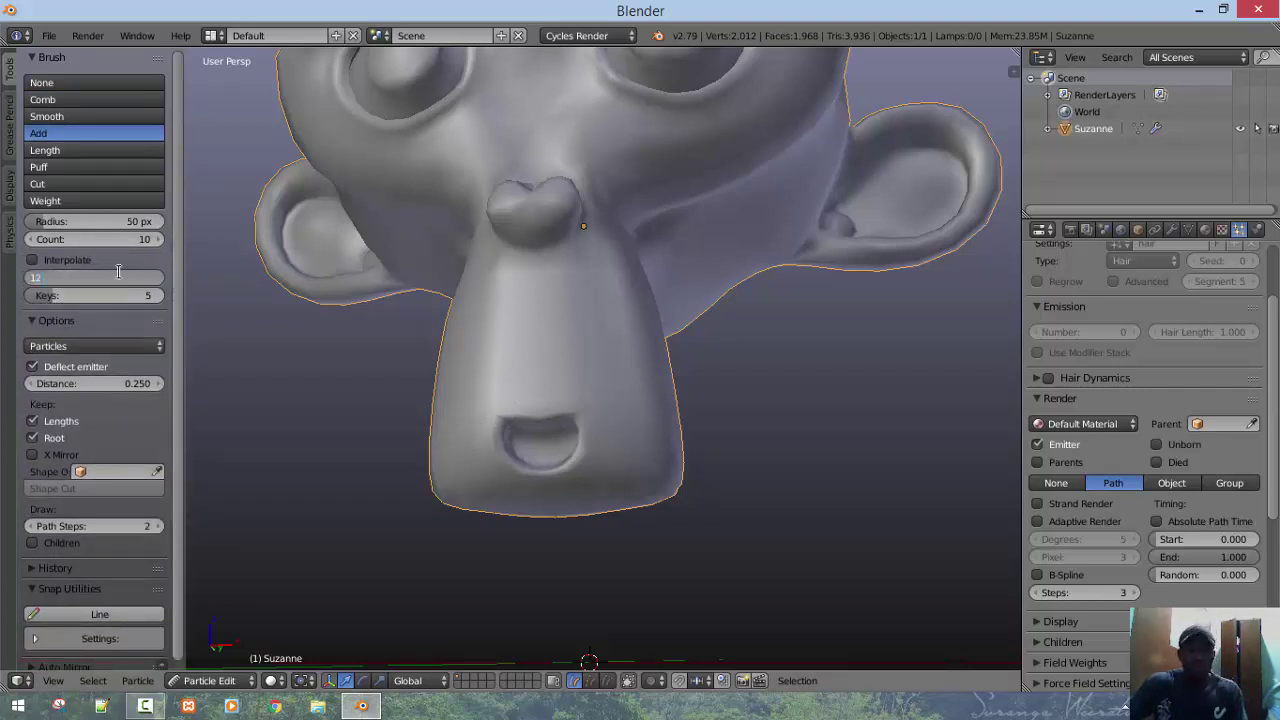
{"action": "key", "text": "Return"}
{"action": "left_click", "coordinate": [123, 299]}
{"action": "type", "text": "12"}
{"action": "key", "text": "Return"}
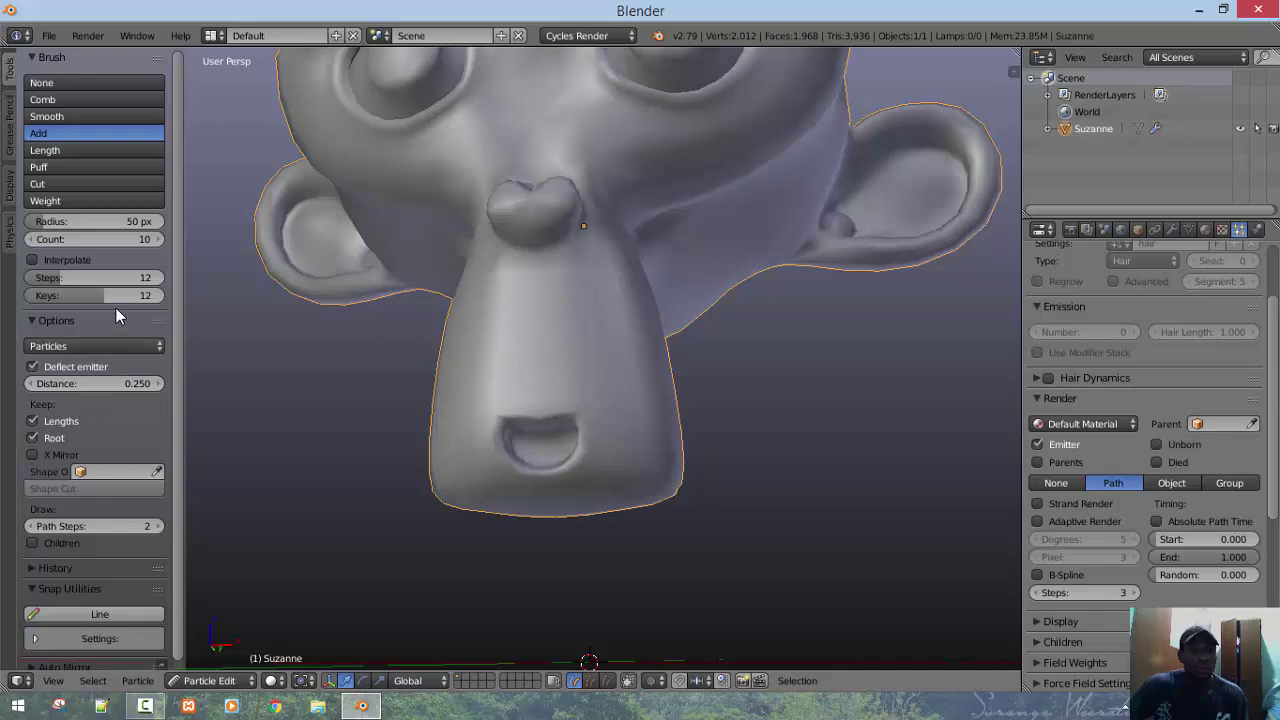
Set the Add brush's Count to 3
{"action": "left_click", "coordinate": [128, 238]}
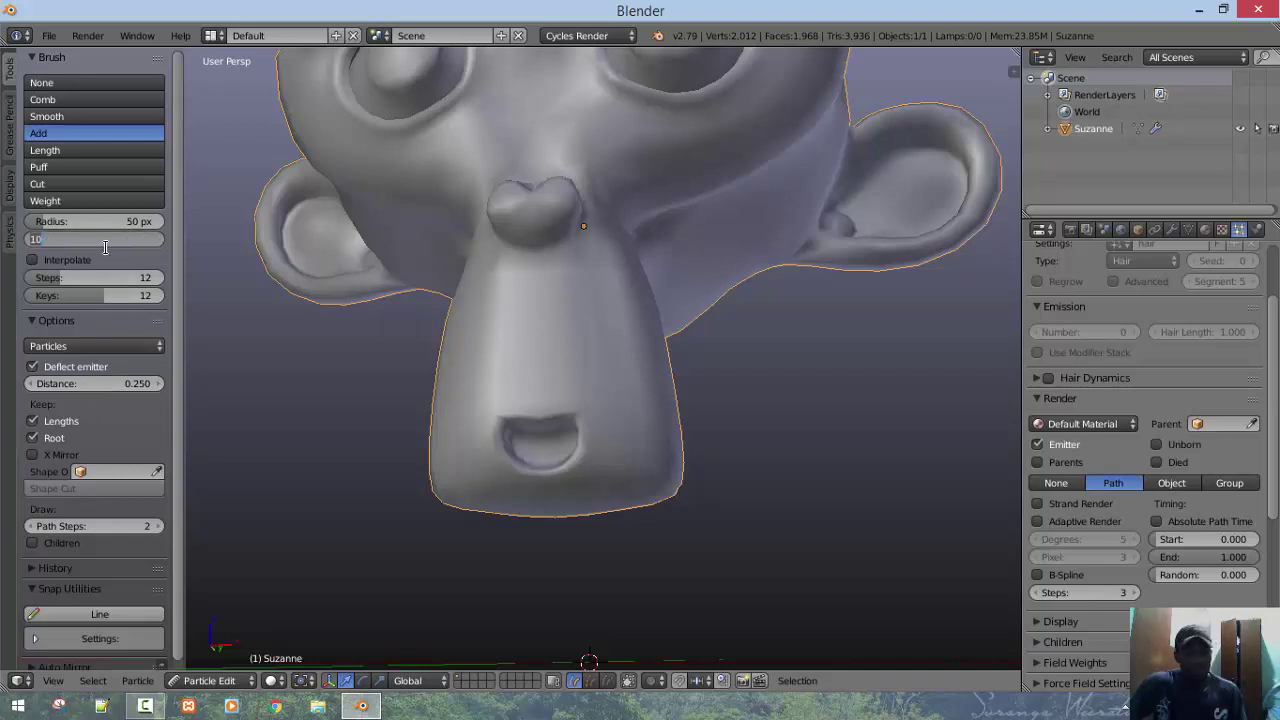
{"action": "type", "text": "3"}
{"action": "key", "text": "Return"}
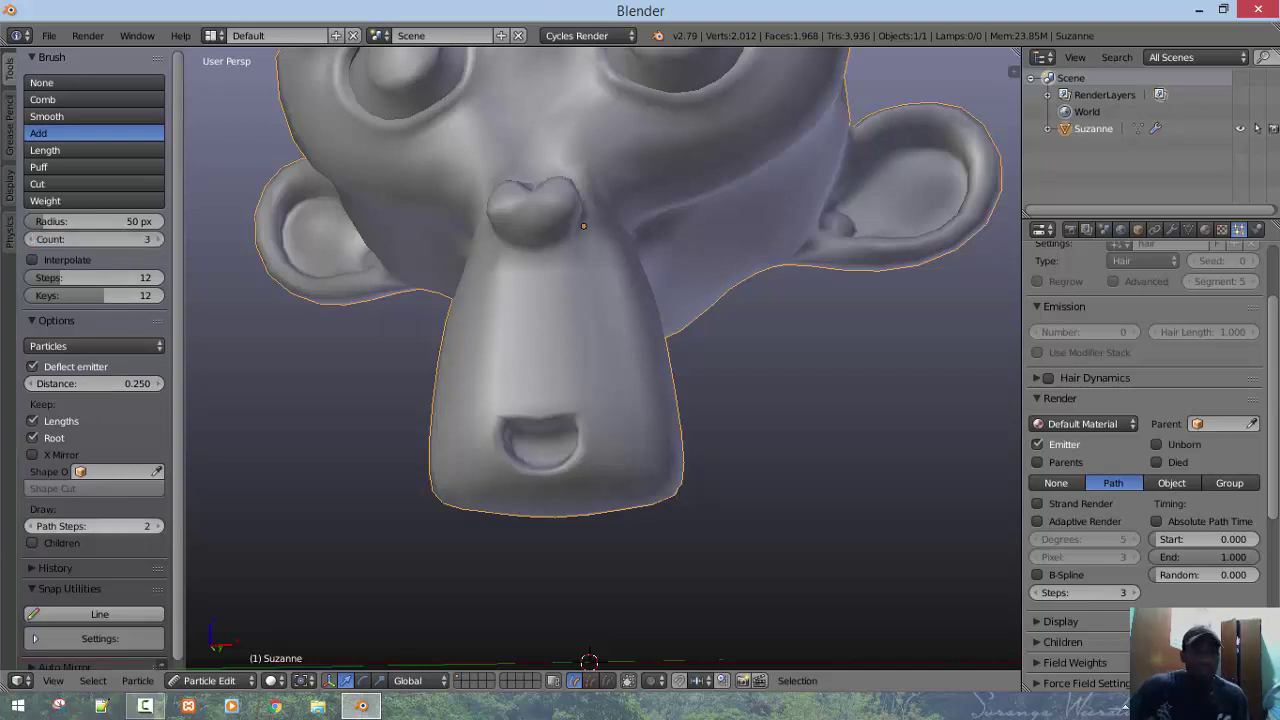
Enable drawing of Children in the particle edit options and set Path Steps to 6
{"action": "left_click", "coordinate": [51, 543]}
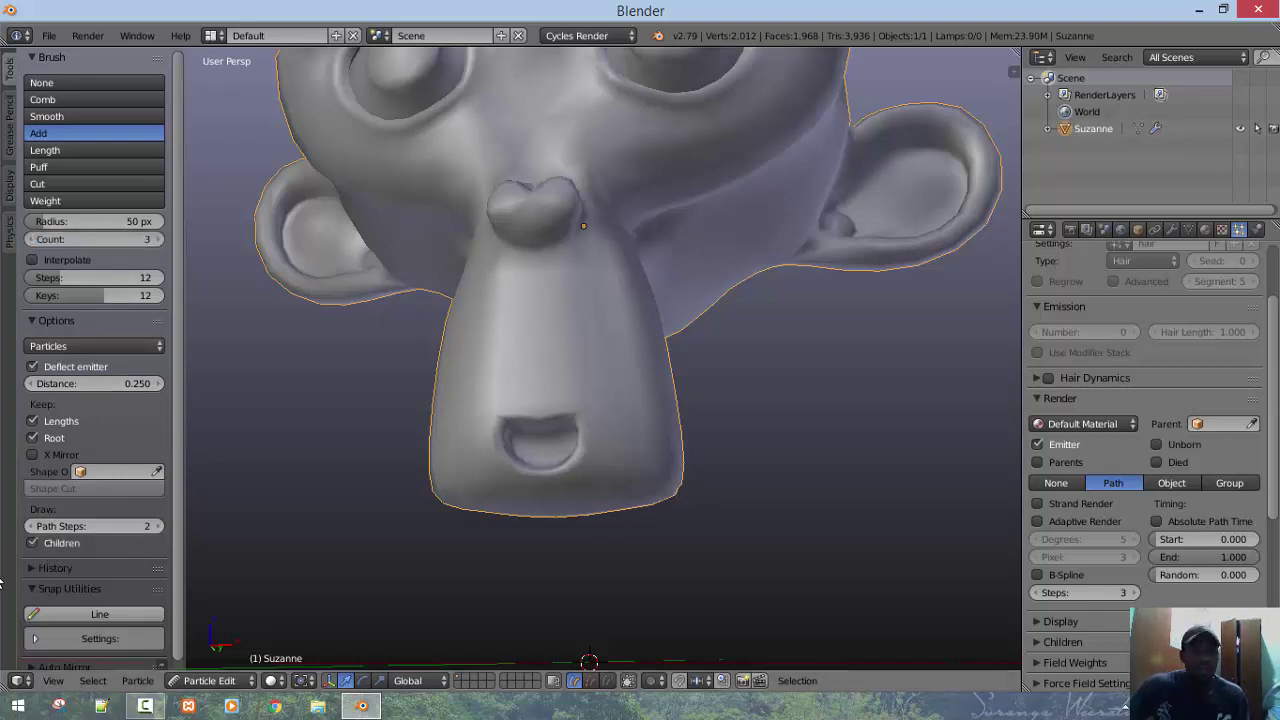
{"action": "left_click", "coordinate": [121, 525]}
{"action": "type", "text": "6"}
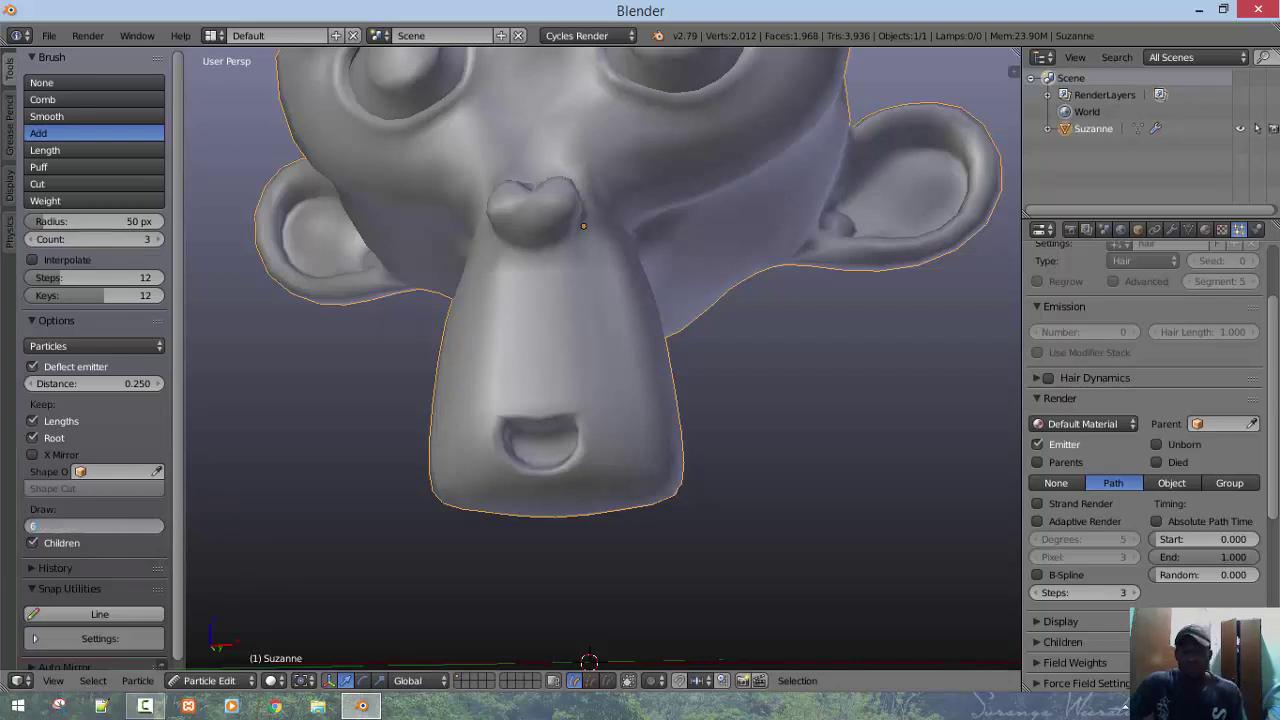
{"action": "key", "text": "Return"}
Reduce the Add brush's radius to 10 px and add one set of hairs to the chin's lower edge beside the mouth
{"action": "mouse_move", "coordinate": [583, 377]}
{"action": "middle_mouse_down"}
{"action": "mouse_move", "coordinate": [563, 437]}
{"action": "mouse_move", "coordinate": [566, 505]}
{"action": "mouse_move", "coordinate": [657, 371]}
{"action": "middle_mouse_up"}
{"action": "key", "text": "f"}
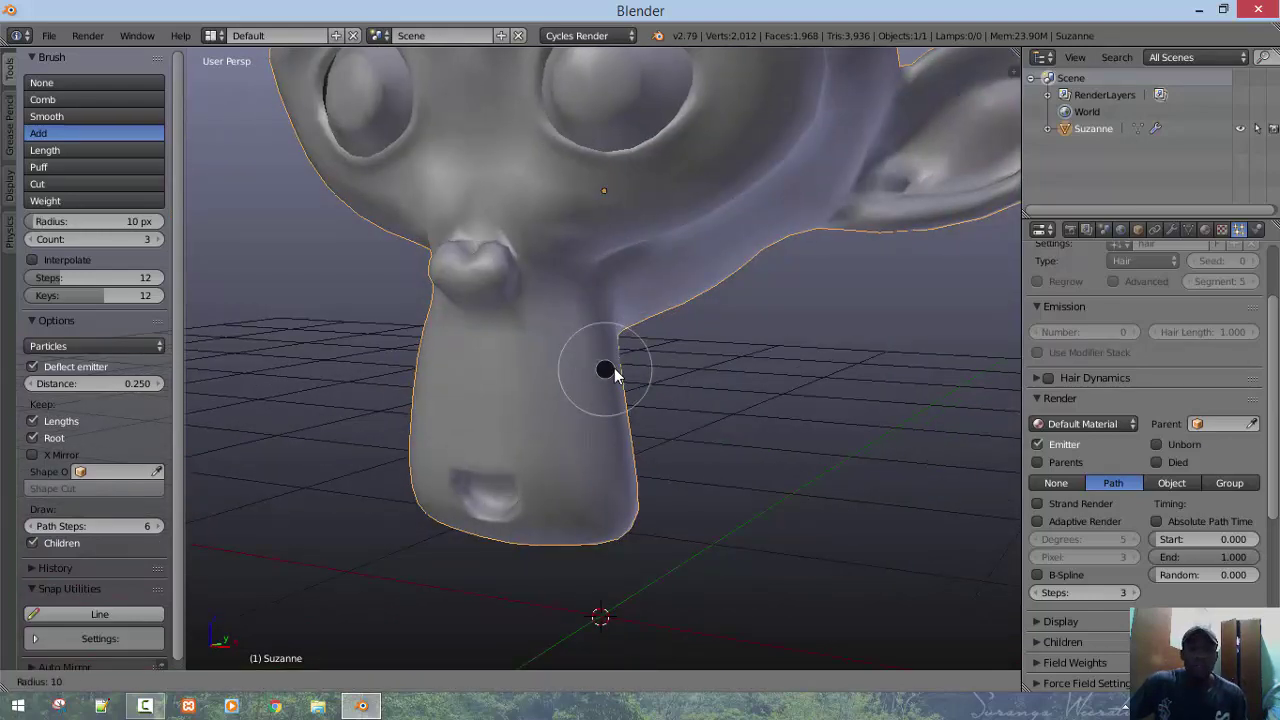
{"action": "left_click", "coordinate": [612, 375]}
{"action": "middle_click_drag", "start_coordinate": [596, 417], "coordinate": [566, 277]}
{"action": "mouse_move", "coordinate": [611, 346]}
{"action": "middle_mouse_down"}
{"action": "mouse_move", "coordinate": [606, 280]}
{"action": "mouse_move", "coordinate": [678, 394]}
{"action": "middle_mouse_up"}
{"action": "left_click", "coordinate": [612, 245]}
Activate the Comb brush and enlarge its radius to 137 px
{"action": "key", "text": "KP_1"}
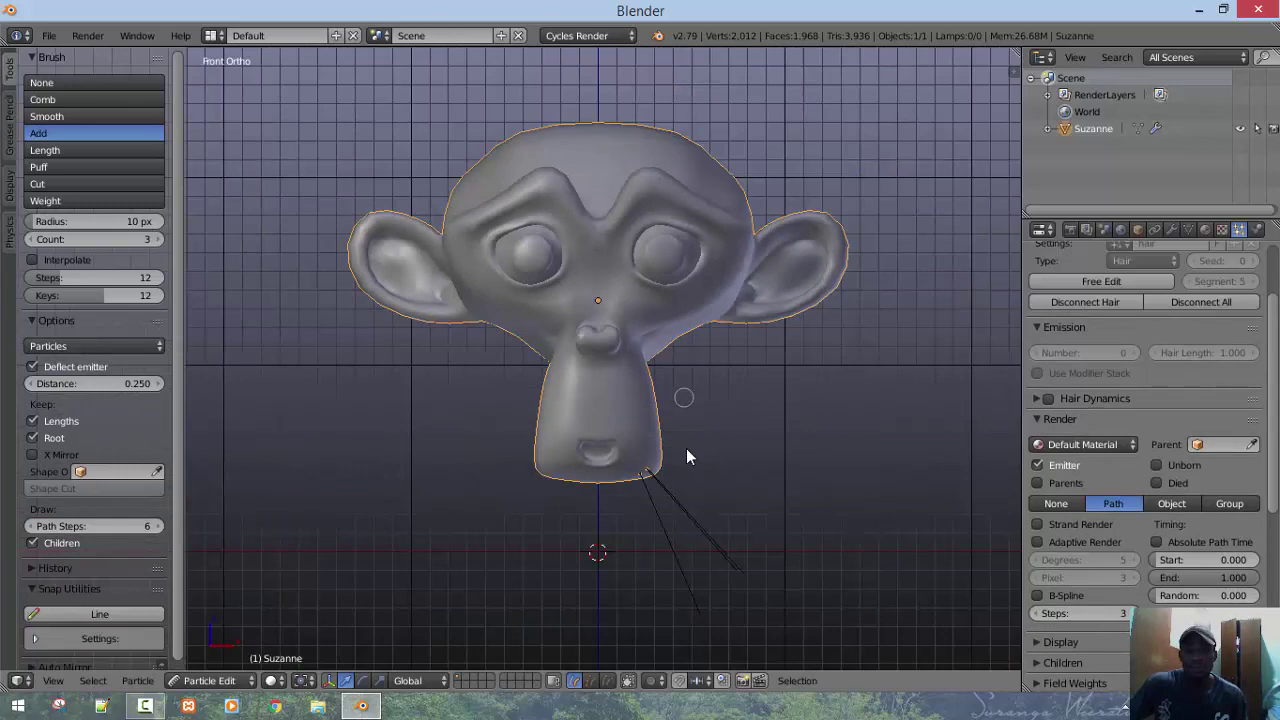
{"action": "mouse_move", "coordinate": [712, 486]}
{"action": "middle_mouse_down", "text": "shift"}
{"action": "mouse_move", "coordinate": [693, 397]}
{"action": "mouse_move", "coordinate": [577, 437]}
{"action": "mouse_move", "coordinate": [539, 550]}
{"action": "mouse_move", "coordinate": [610, 469]}
{"action": "mouse_move", "coordinate": [511, 444]}
{"action": "middle_mouse_up", "text": "shift"}
{"action": "key", "text": "KP_5"}
{"action": "left_click", "coordinate": [63, 97]}
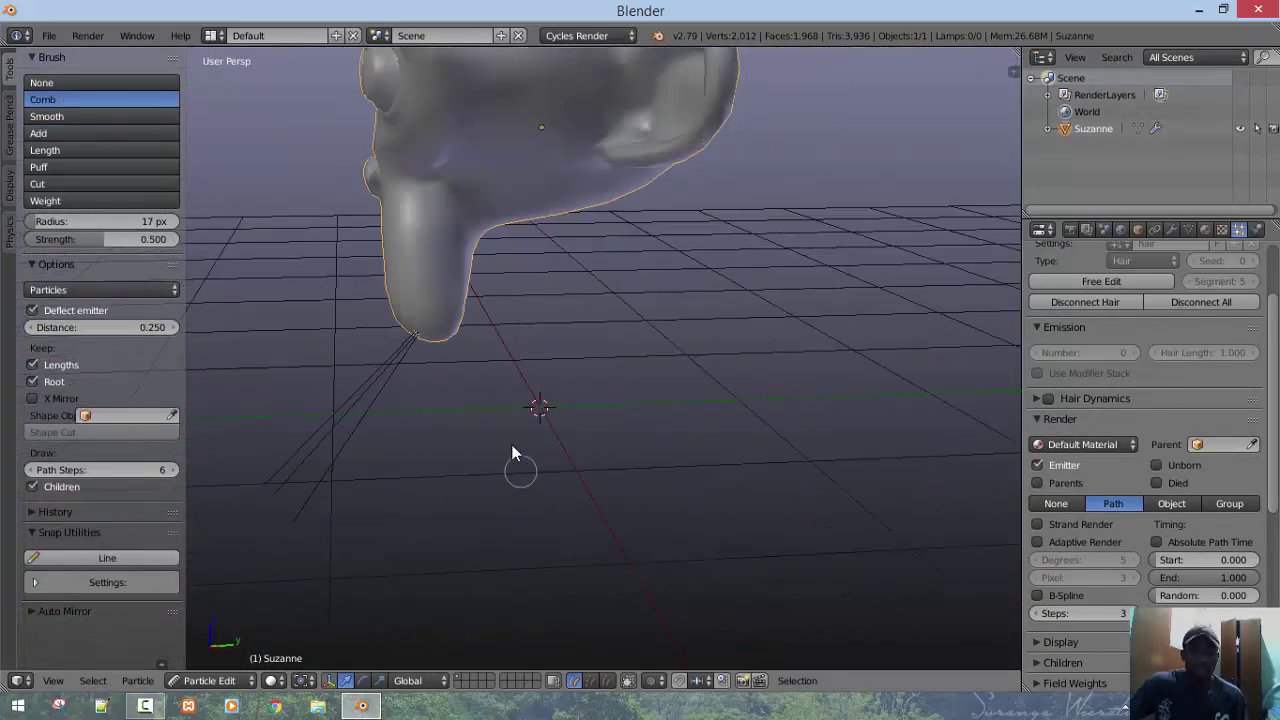
{"action": "key", "text": "f"}
{"action": "left_click", "coordinate": [626, 477]}
Comb the new chin hairs straight down in both the right and front views
{"action": "key", "text": "KP_3"}
{"action": "mouse_move", "coordinate": [308, 284]}
{"action": "left_mouse_down"}
{"action": "mouse_move", "coordinate": [370, 475]}
{"action": "mouse_move", "coordinate": [414, 489]}
{"action": "left_mouse_up"}
{"action": "key", "text": "KP_1"}
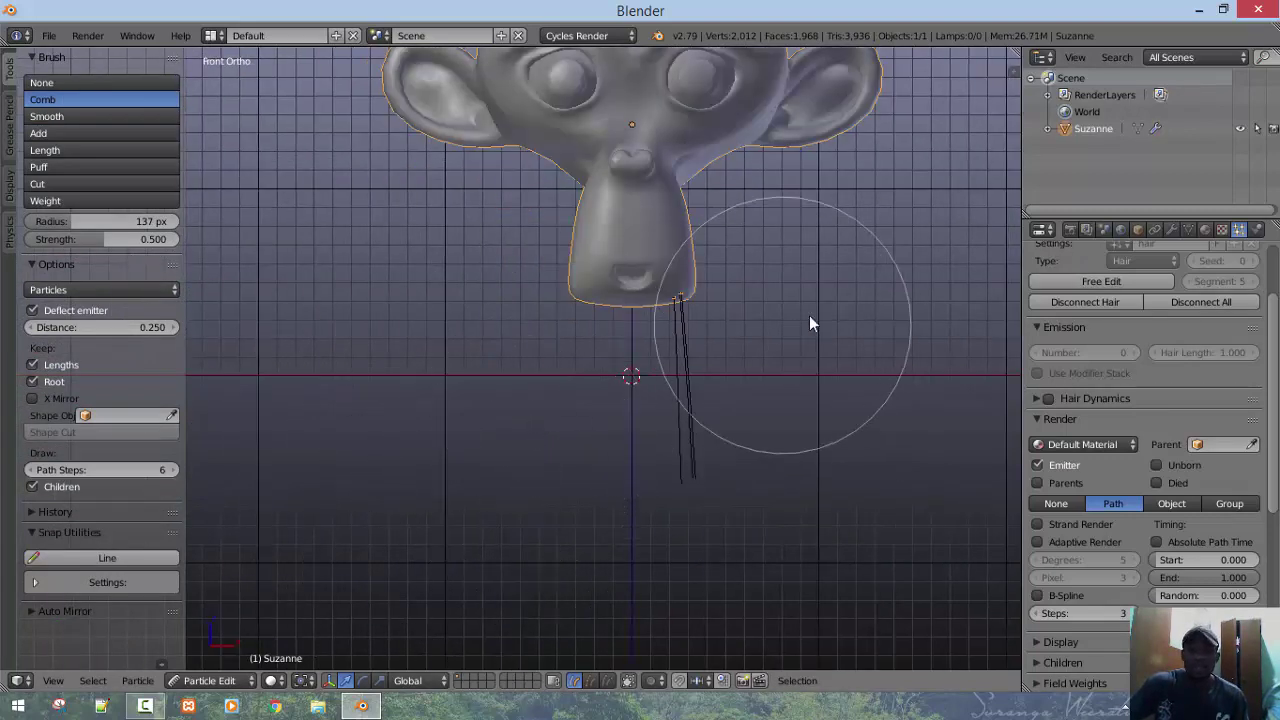
{"action": "mouse_move", "coordinate": [811, 320]}
{"action": "left_mouse_down"}
{"action": "mouse_move", "coordinate": [739, 437]}
{"action": "mouse_move", "coordinate": [723, 574]}
{"action": "mouse_move", "coordinate": [657, 443]}
{"action": "mouse_move", "coordinate": [657, 574]}
{"action": "left_mouse_up"}
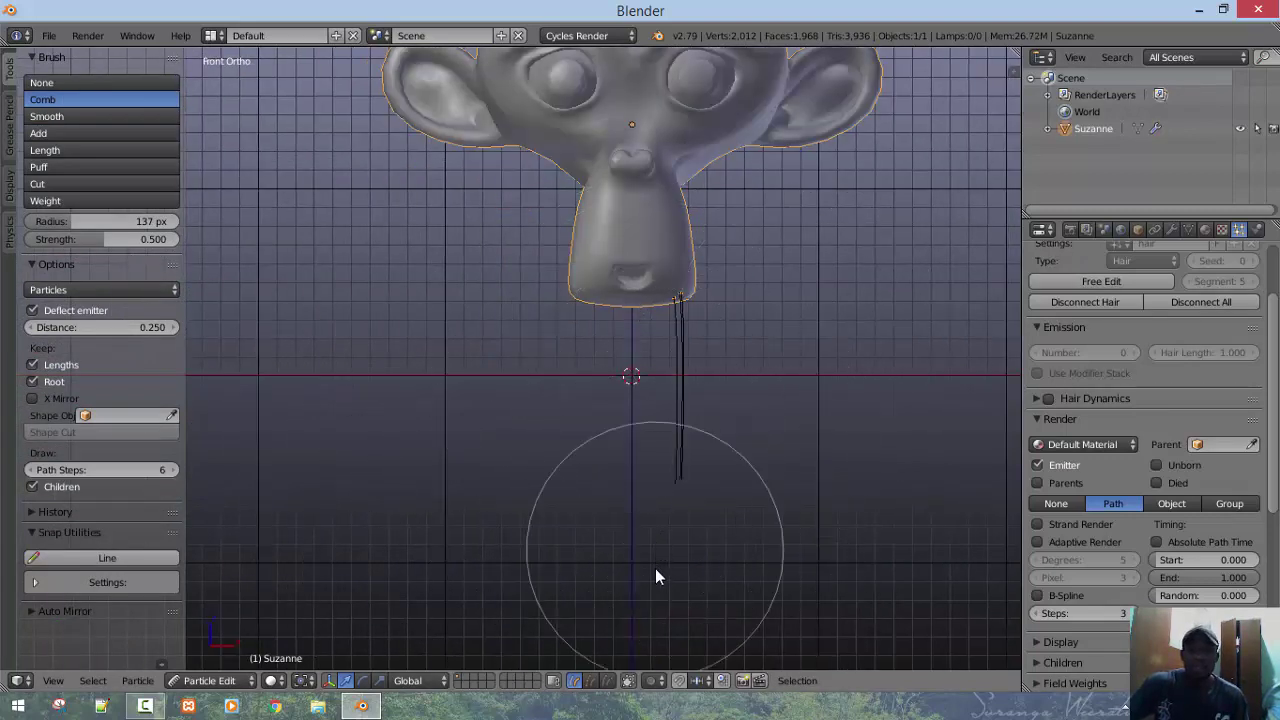
{"action": "left_click_drag", "start_coordinate": [668, 366], "coordinate": [669, 574]}
Show the hair system's Children settings and set the child particle type to Simple
{"action": "scroll", "coordinate": [806, 423], "scroll_direction": "up", "scroll_amount": 3}
{"action": "middle_click_drag", "start_coordinate": [786, 424], "coordinate": [605, 408], "text": "shift"}
{"action": "scroll", "coordinate": [662, 280], "scroll_direction": "up", "scroll_amount": 4}
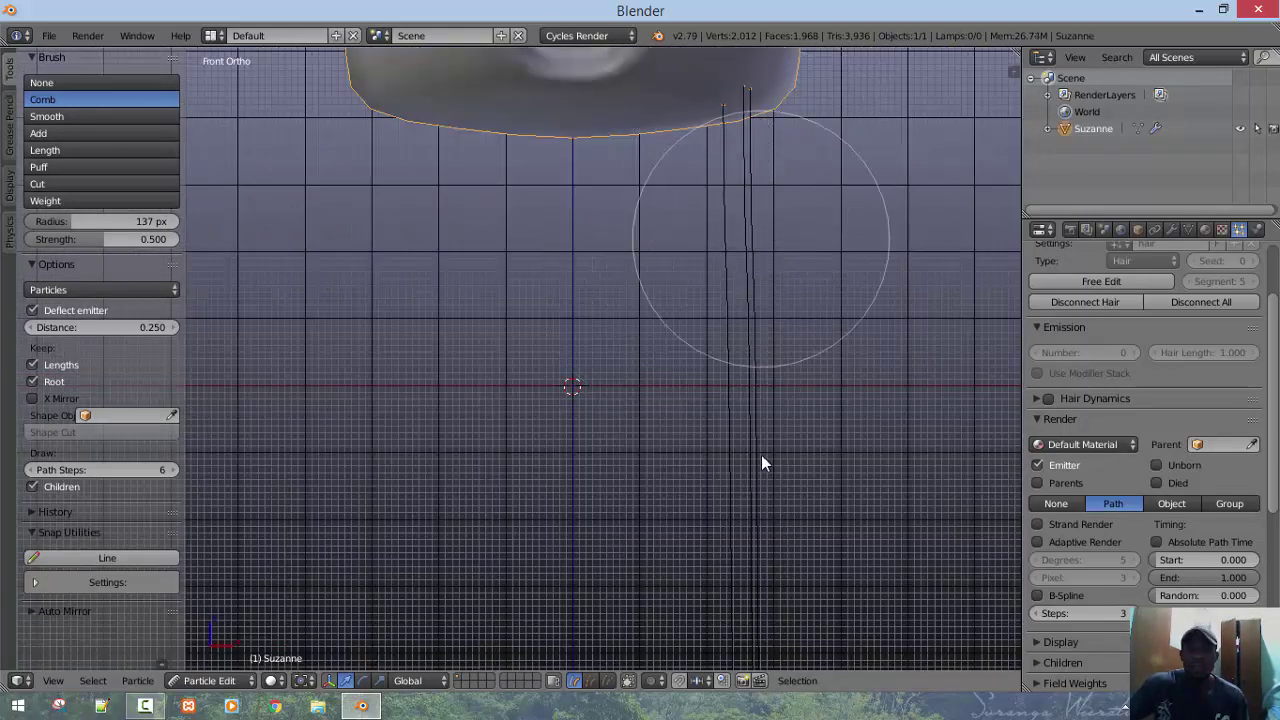
{"action": "mouse_move", "coordinate": [789, 543]}
{"action": "middle_mouse_down"}
{"action": "mouse_move", "coordinate": [700, 514]}
{"action": "mouse_move", "coordinate": [737, 426]}
{"action": "middle_mouse_up"}
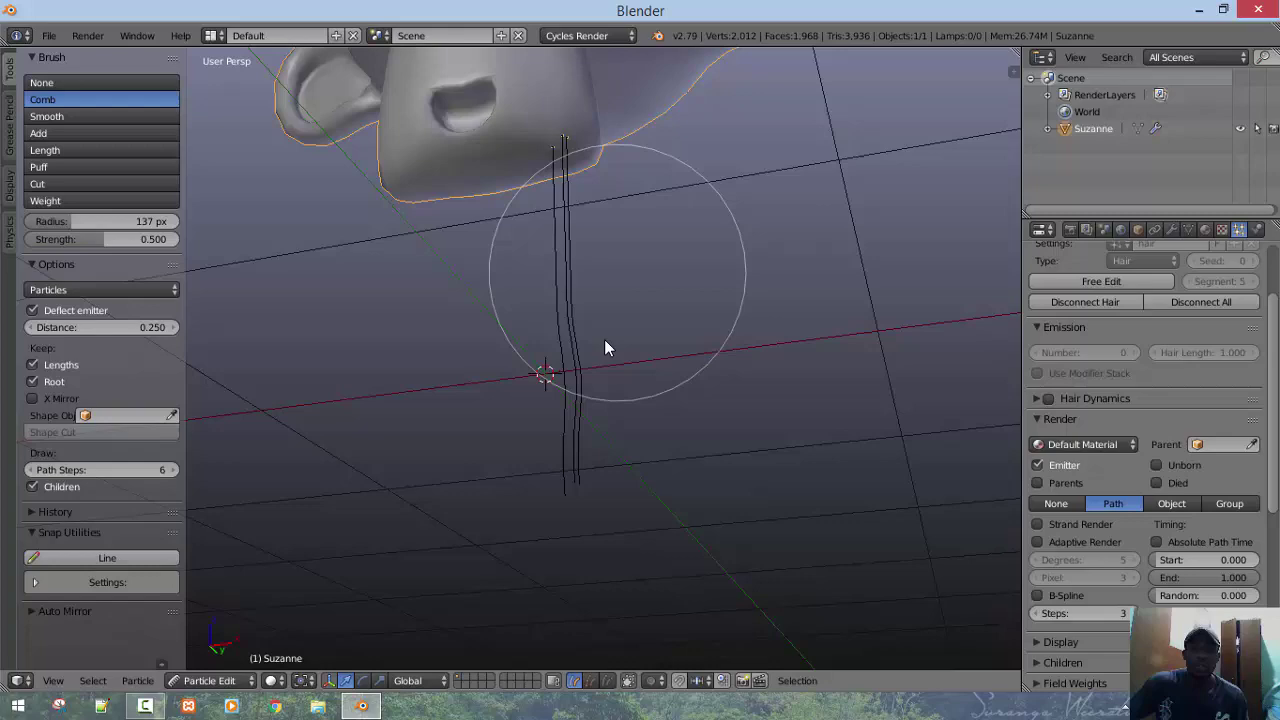
{"action": "mouse_move", "coordinate": [603, 516]}
{"action": "middle_mouse_down"}
{"action": "mouse_move", "coordinate": [660, 531]}
{"action": "mouse_move", "coordinate": [978, 370]}
{"action": "middle_mouse_up"}
{"action": "scroll", "coordinate": [1170, 380], "scroll_direction": "up", "scroll_amount": 3}
{"action": "scroll", "coordinate": [1100, 420], "scroll_direction": "down", "scroll_amount": 9}
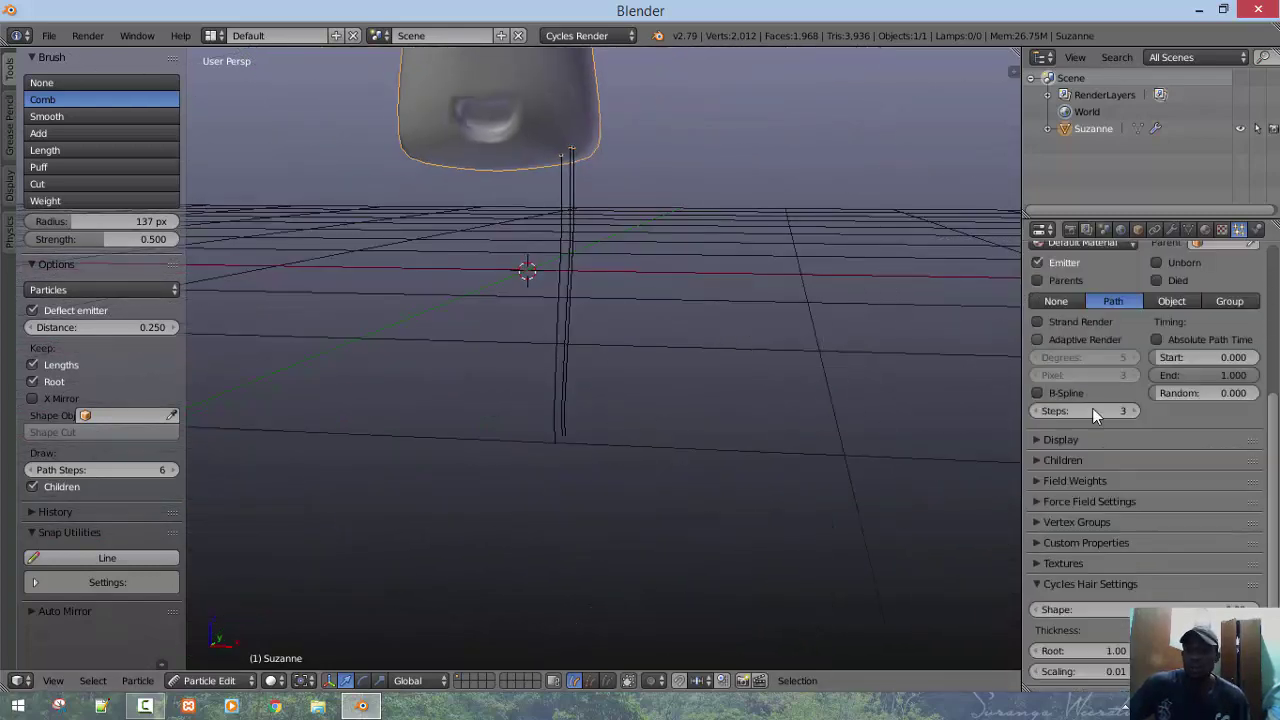
{"action": "scroll", "coordinate": [1088, 436], "scroll_direction": "down", "scroll_amount": 2}
{"action": "left_click", "coordinate": [1060, 385]}
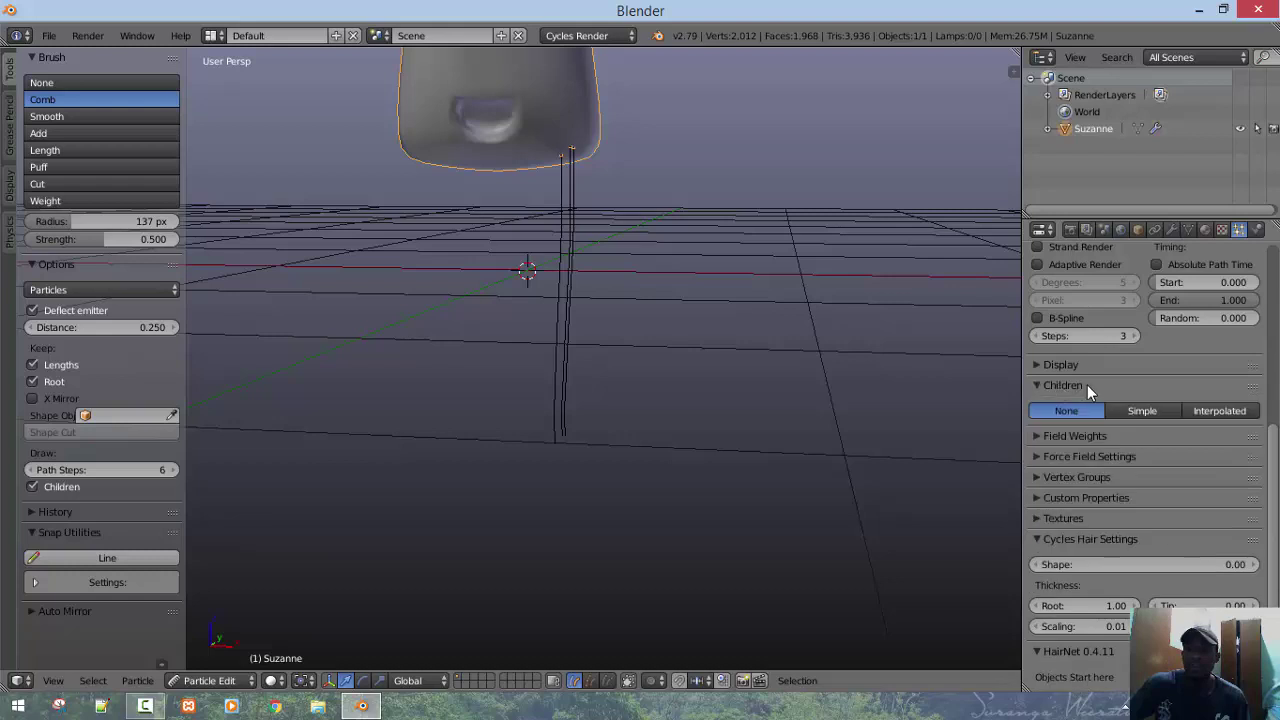
{"action": "left_click", "coordinate": [1140, 411]}
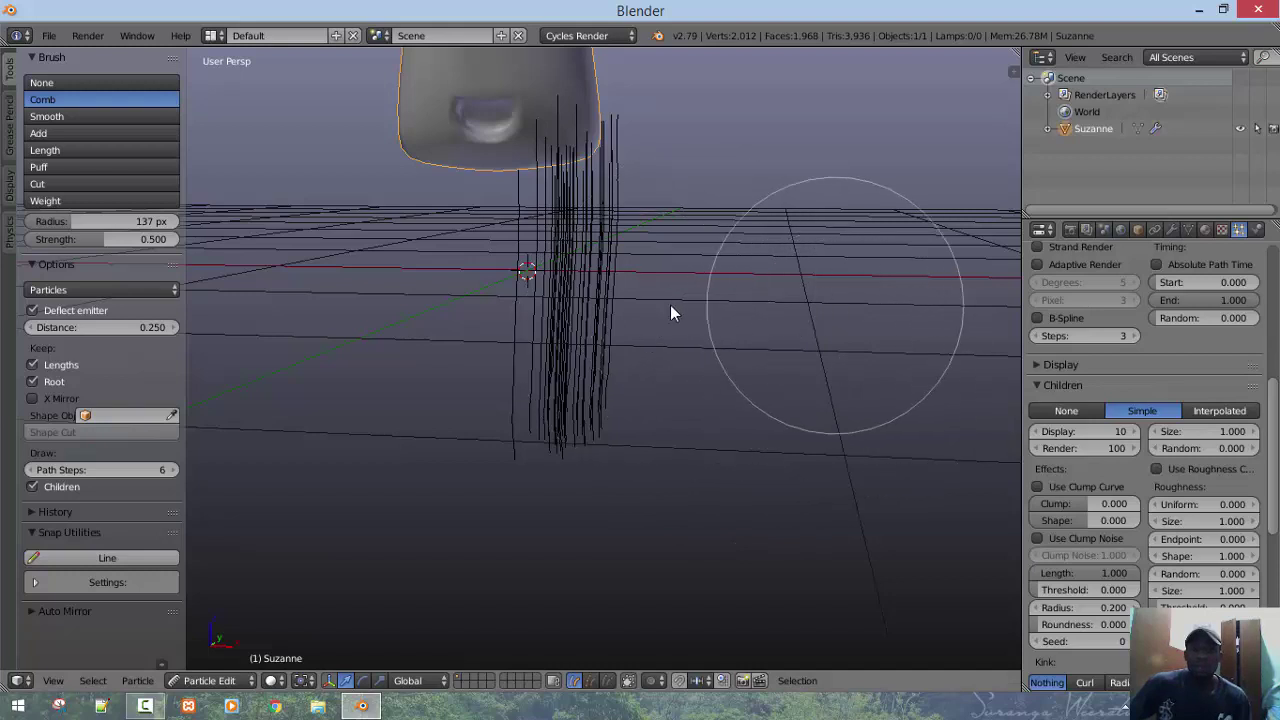
Try a child particle Radius of 0.04 on the chin hair
{"action": "scroll", "coordinate": [659, 308], "scroll_direction": "up", "scroll_amount": 1}
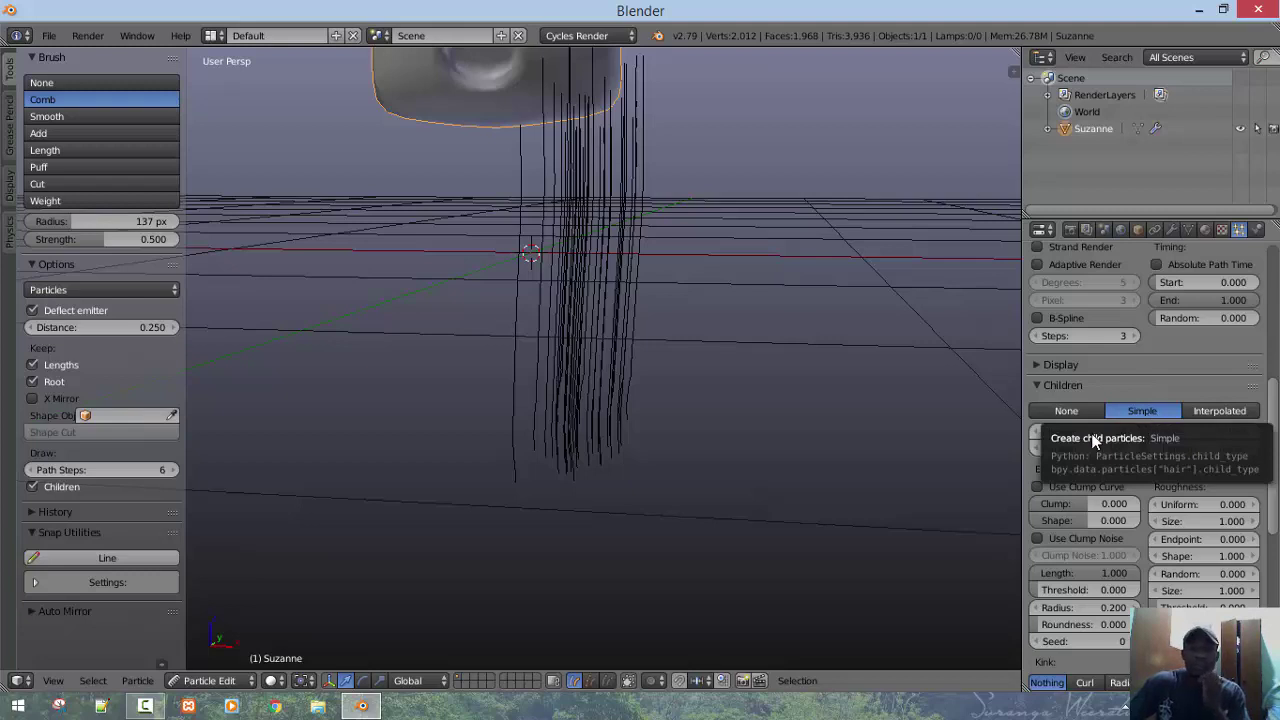
{"action": "scroll", "coordinate": [663, 321], "scroll_direction": "down", "scroll_amount": 1}
{"action": "middle_click_drag", "start_coordinate": [663, 330], "coordinate": [671, 387]}
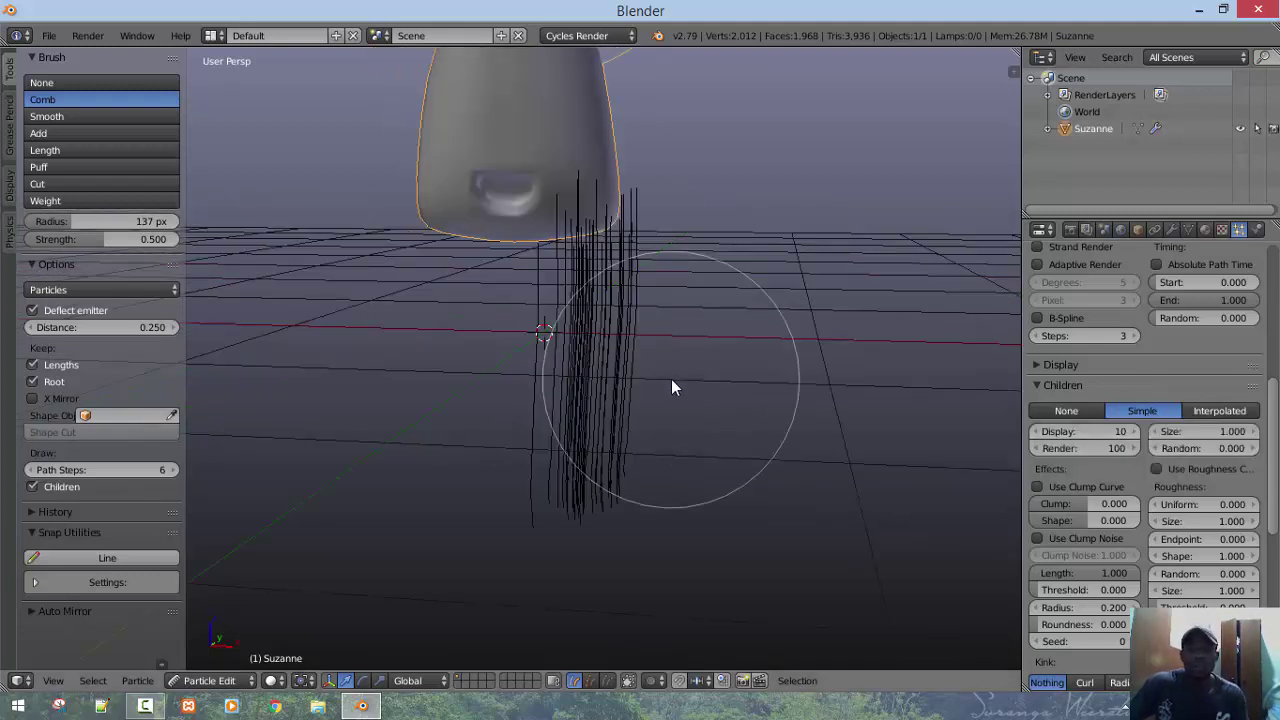
{"action": "middle_click_drag", "start_coordinate": [717, 460], "coordinate": [646, 463]}
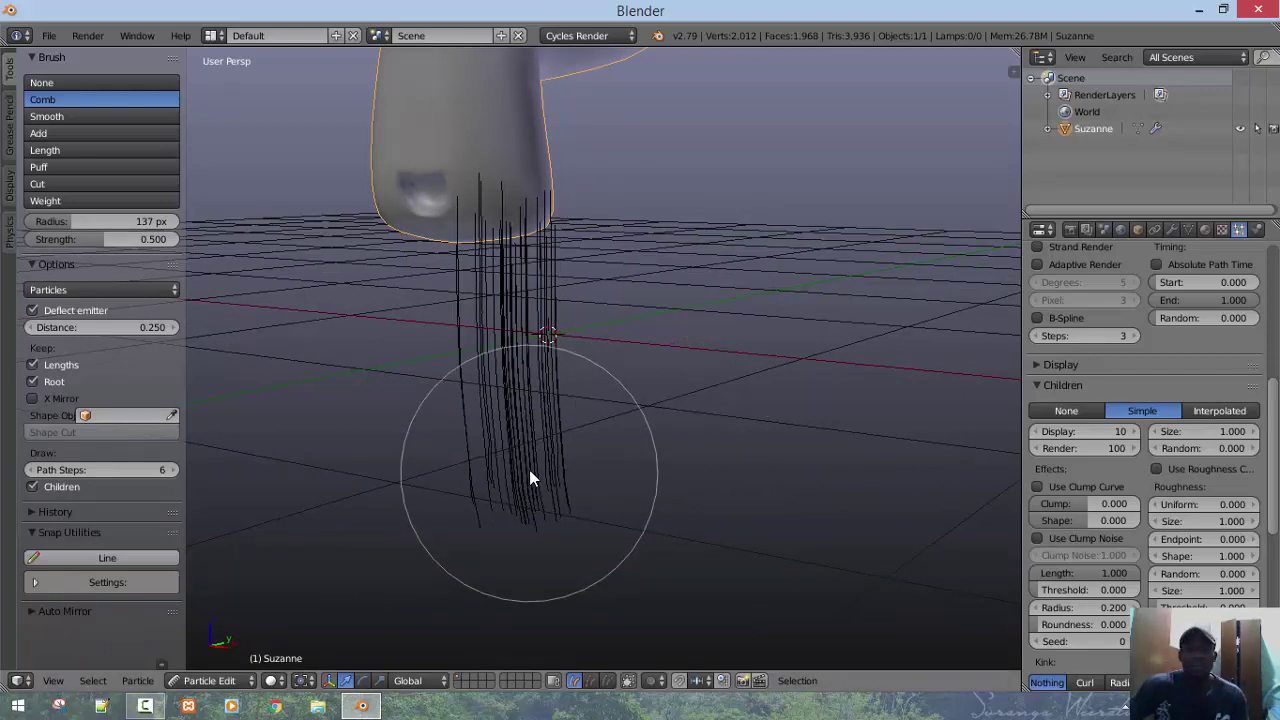
{"action": "middle_click_drag", "start_coordinate": [530, 468], "coordinate": [564, 458]}
{"action": "middle_click_drag", "start_coordinate": [847, 485], "coordinate": [714, 492]}
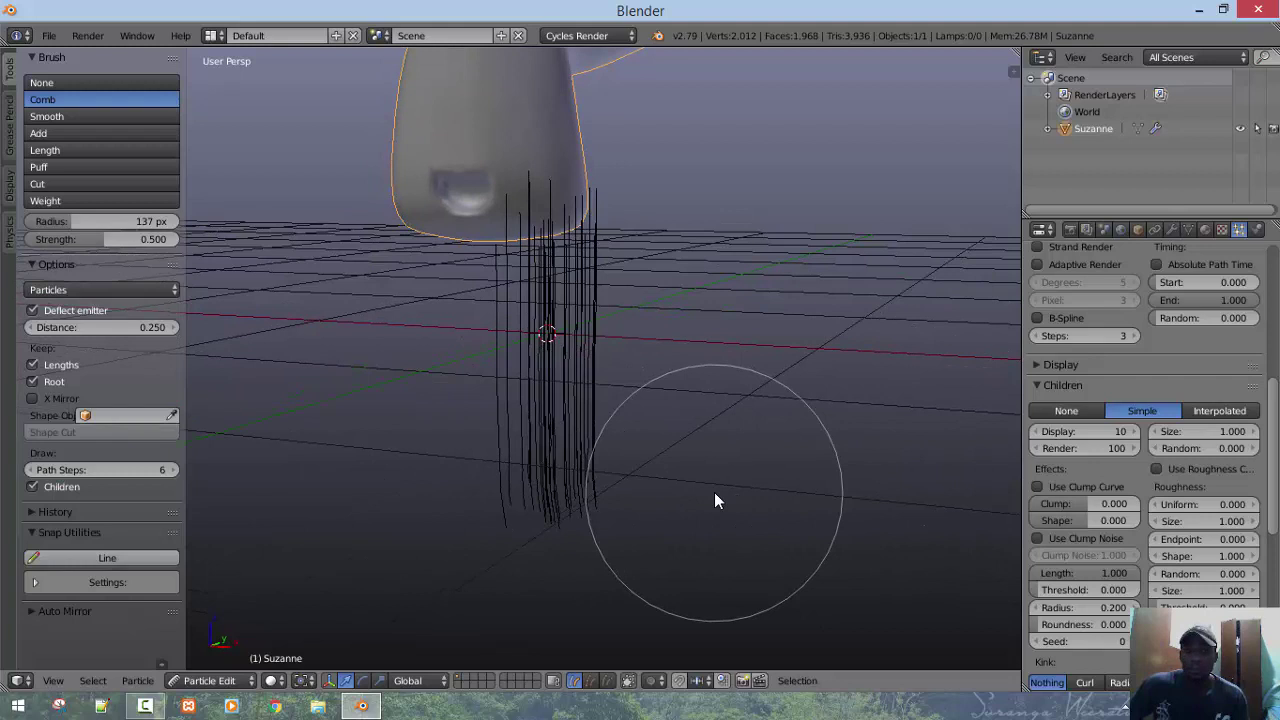
{"action": "left_click", "coordinate": [1084, 607]}
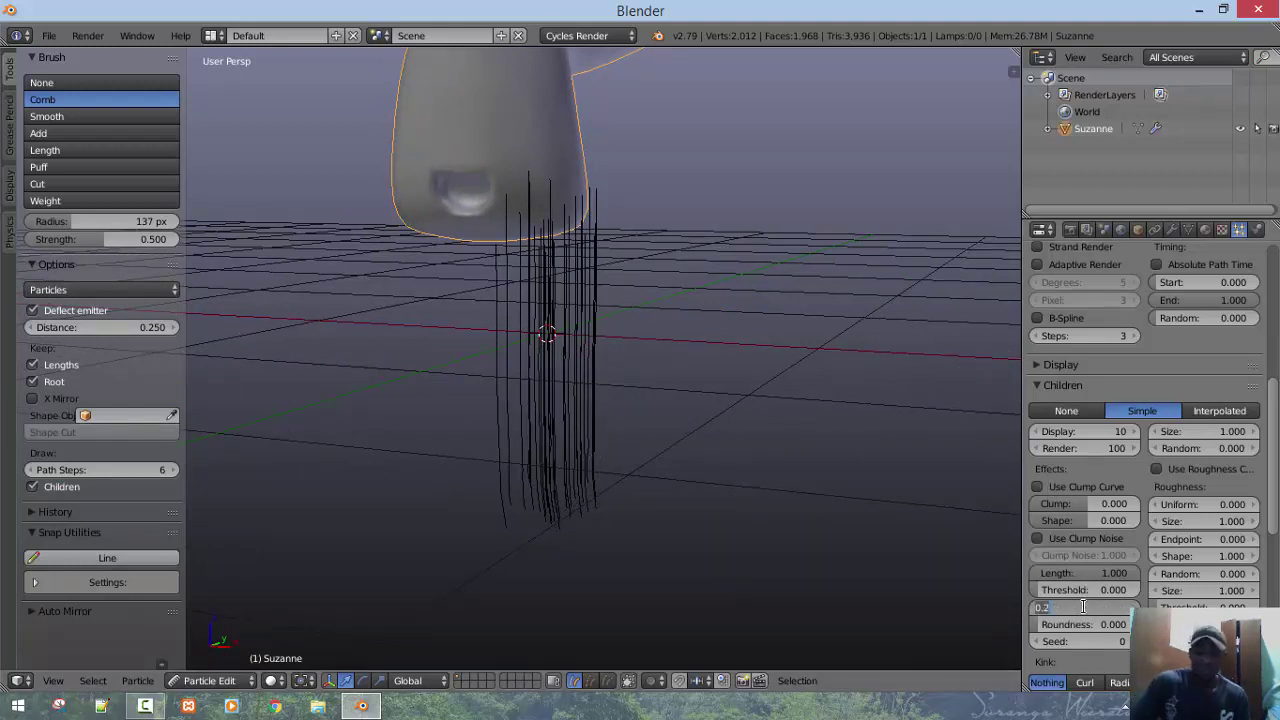
{"action": "type", "text": "04"}
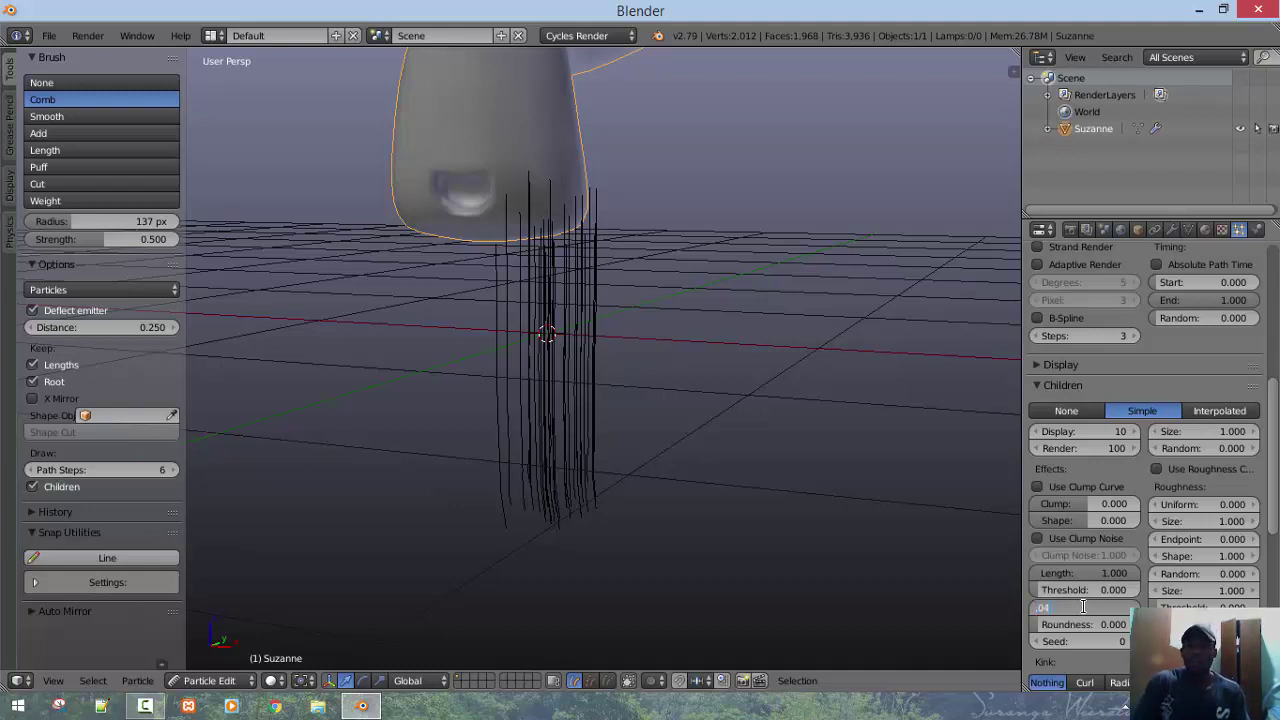
{"action": "key", "text": "Return"}
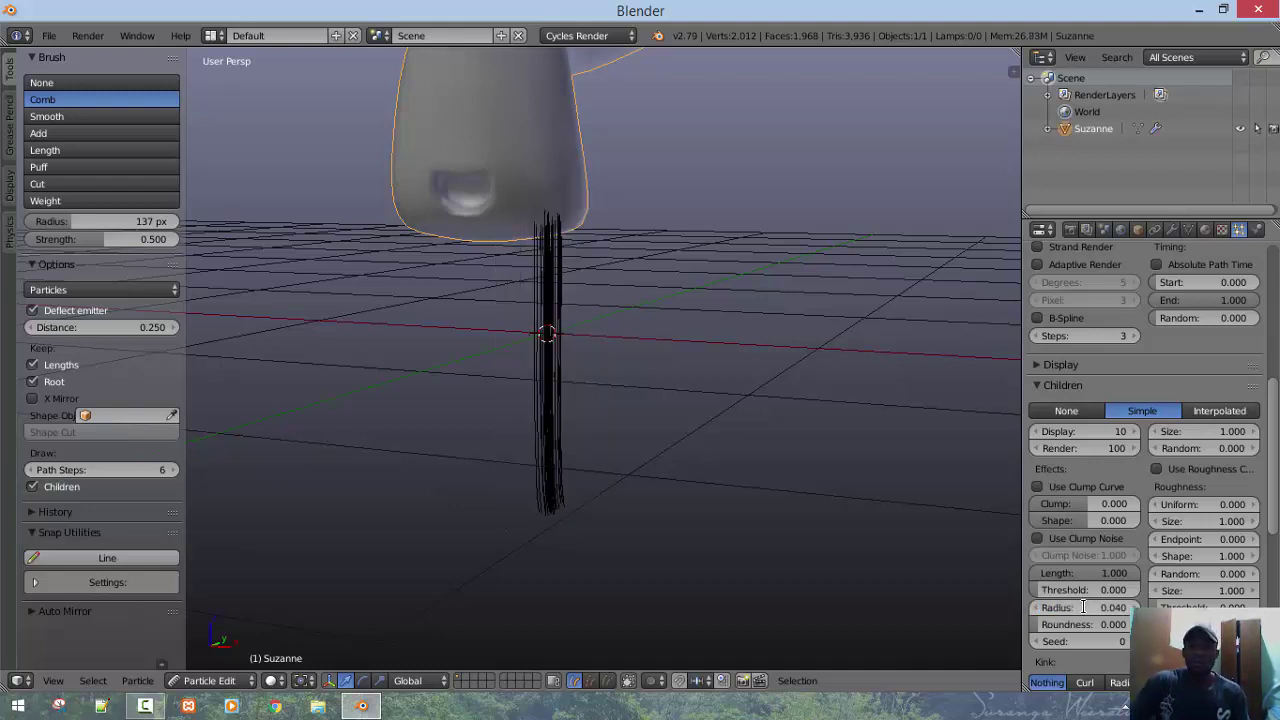
Set the child particle Radius to 0.03
{"action": "left_click", "coordinate": [1083, 607]}
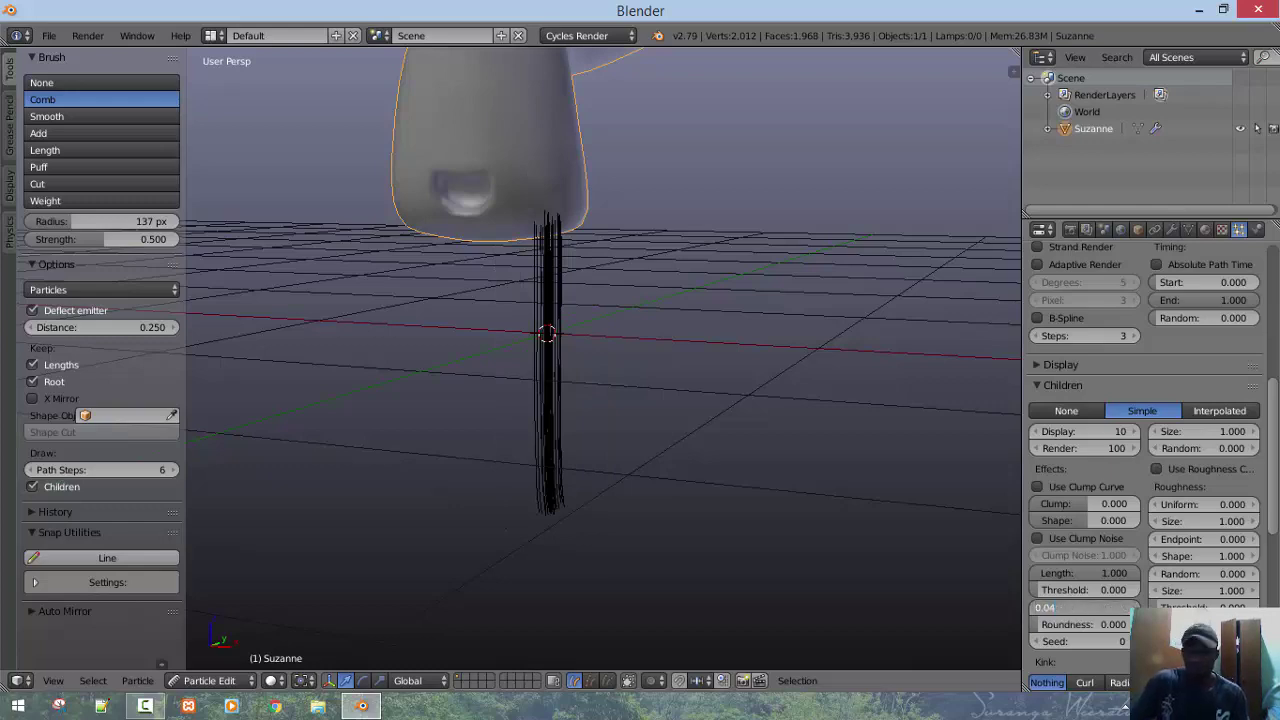
{"action": "type", "text": "0.03"}
{"action": "key", "text": "Return"}
{"action": "scroll", "coordinate": [395, 286], "scroll_direction": "up", "scroll_amount": 3}
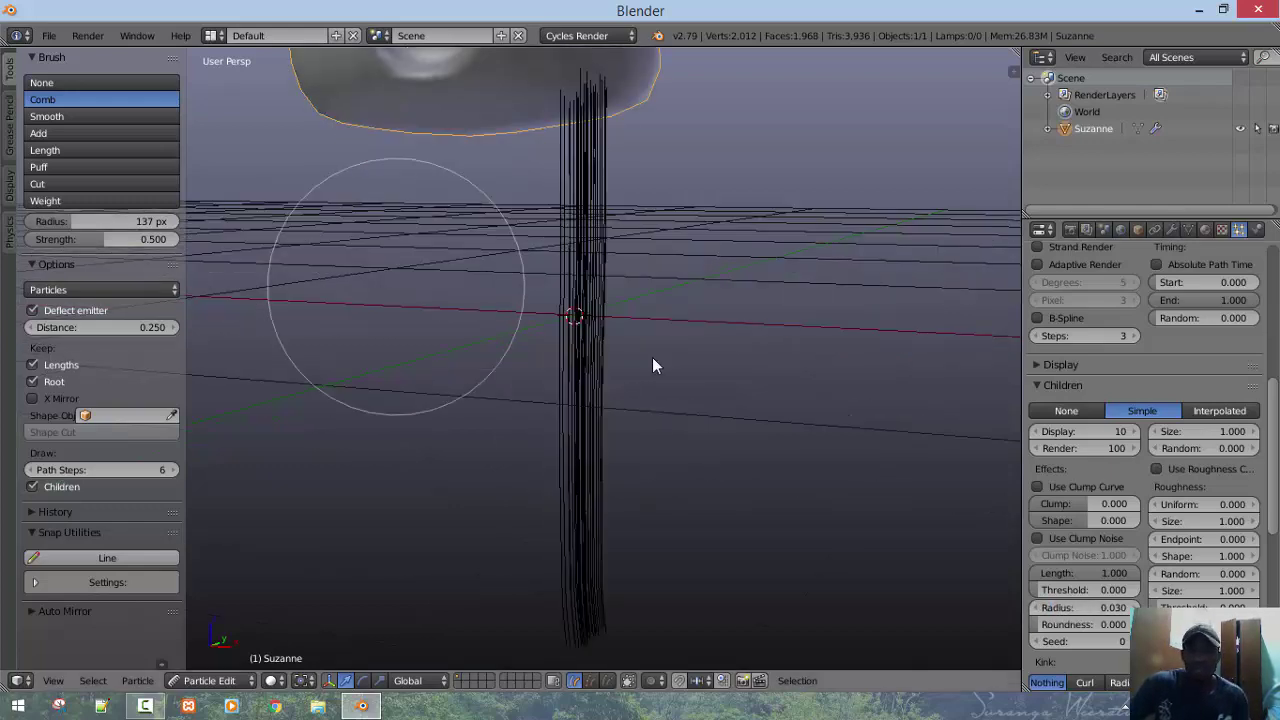
{"action": "middle_click_drag", "start_coordinate": [648, 366], "coordinate": [718, 374]}
{"action": "scroll", "coordinate": [696, 378], "scroll_direction": "down", "scroll_amount": 3}
Comb the bent chin strand straight down in the right view with several strokes
{"action": "key", "text": "KP_3"}
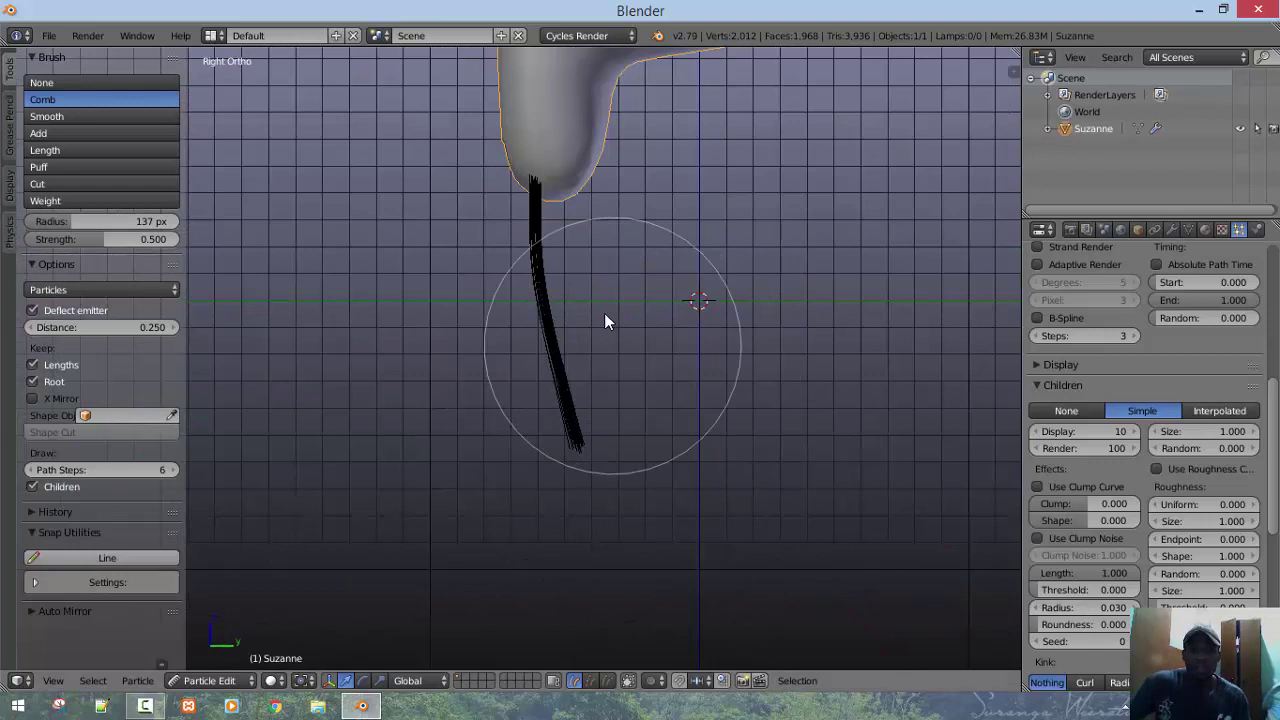
{"action": "left_click_drag", "start_coordinate": [606, 320], "coordinate": [542, 545]}
{"action": "mouse_move", "coordinate": [496, 286]}
{"action": "left_mouse_down"}
{"action": "mouse_move", "coordinate": [490, 500]}
{"action": "mouse_move", "coordinate": [511, 544]}
{"action": "left_mouse_up"}
{"action": "left_click_drag", "start_coordinate": [479, 394], "coordinate": [496, 470]}
Raise the child particles' Roundness to 1.000
{"action": "key", "text": "KP_1"}
{"action": "scroll", "coordinate": [678, 362], "scroll_direction": "up", "scroll_amount": 3}
{"action": "scroll", "coordinate": [820, 200], "scroll_direction": "down", "scroll_amount": 1}
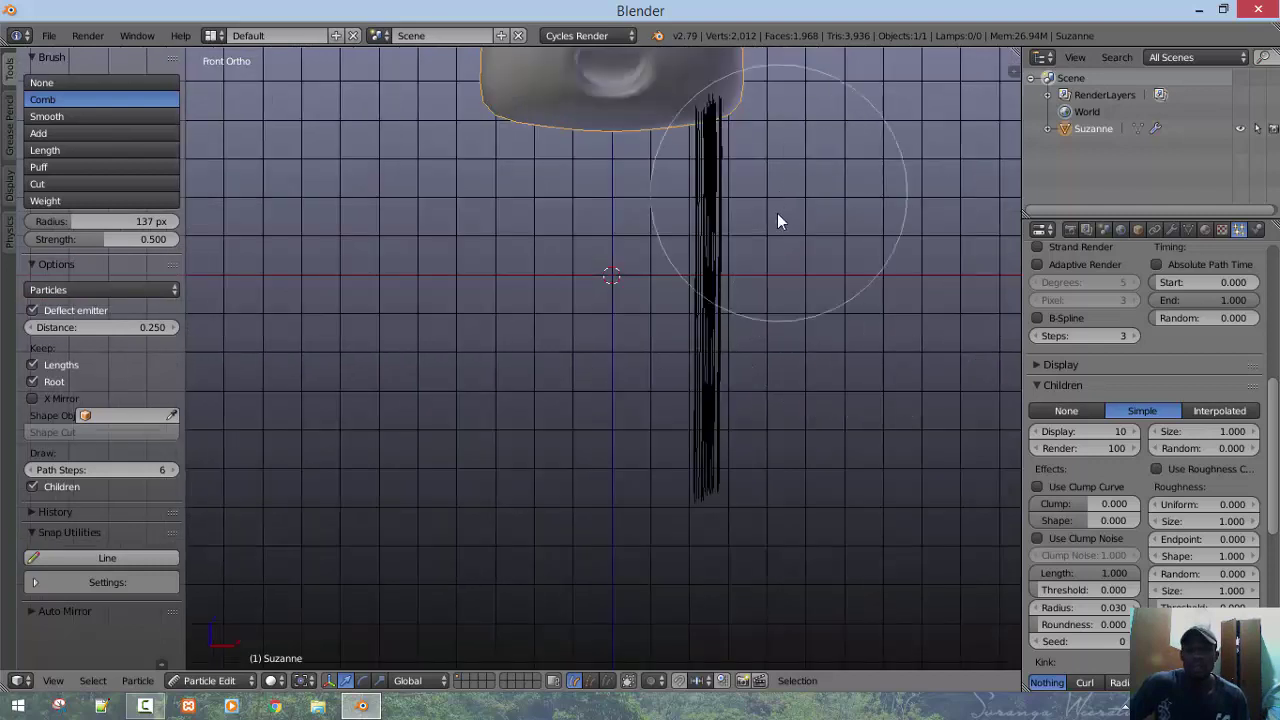
{"action": "middle_click_drag", "start_coordinate": [725, 288], "coordinate": [668, 314], "text": "shift"}
{"action": "middle_click_drag", "start_coordinate": [670, 269], "coordinate": [632, 356]}
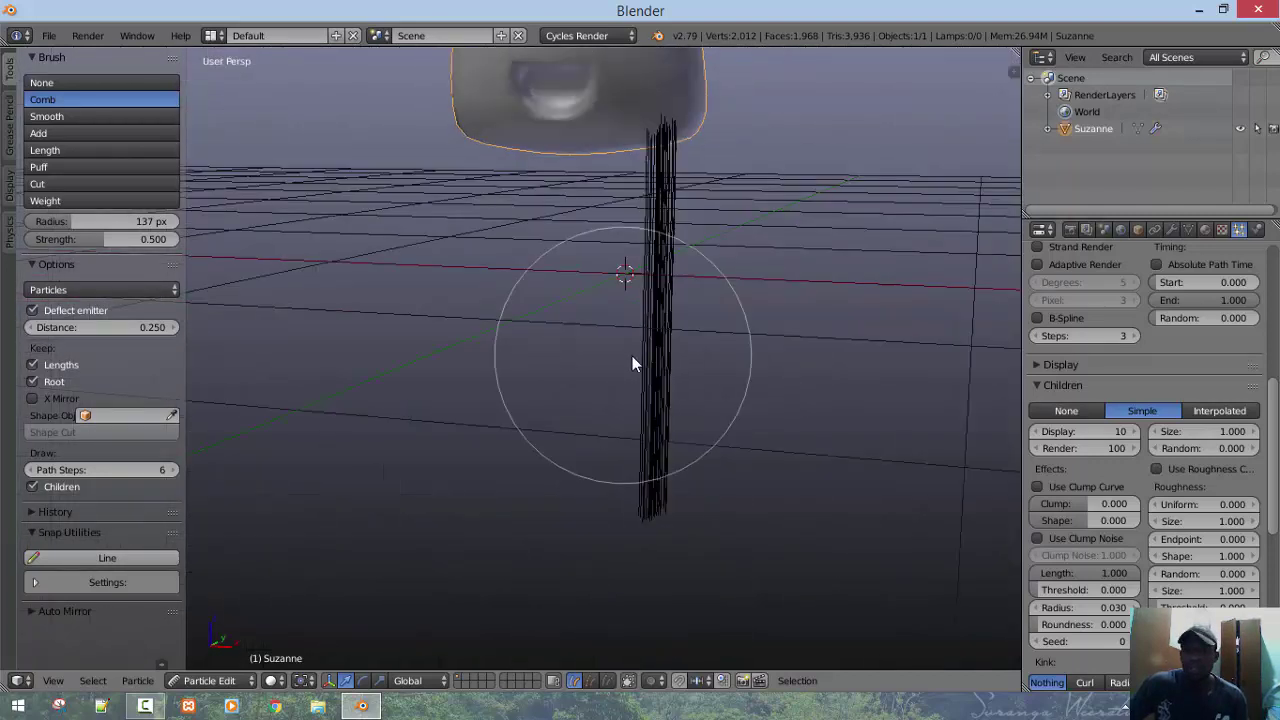
{"action": "left_click_drag", "start_coordinate": [1085, 624], "coordinate": [1110, 624]}
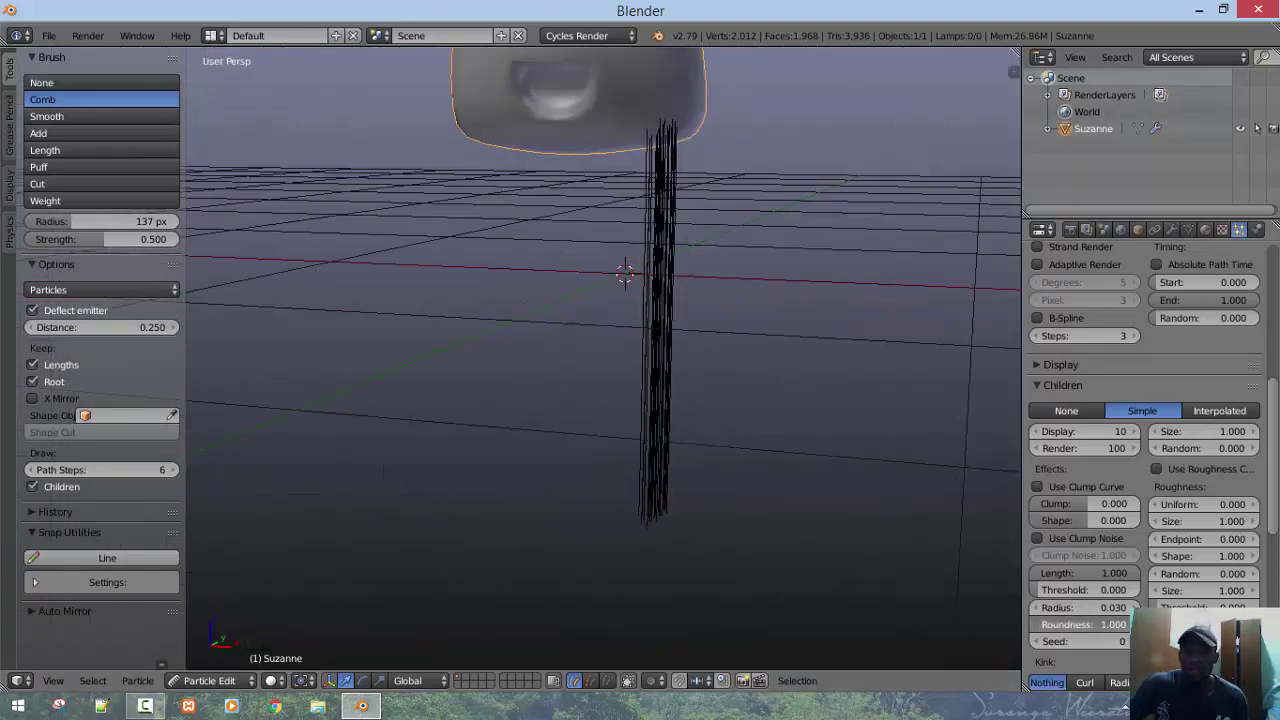
{"action": "middle_click_drag", "start_coordinate": [655, 431], "coordinate": [483, 465]}
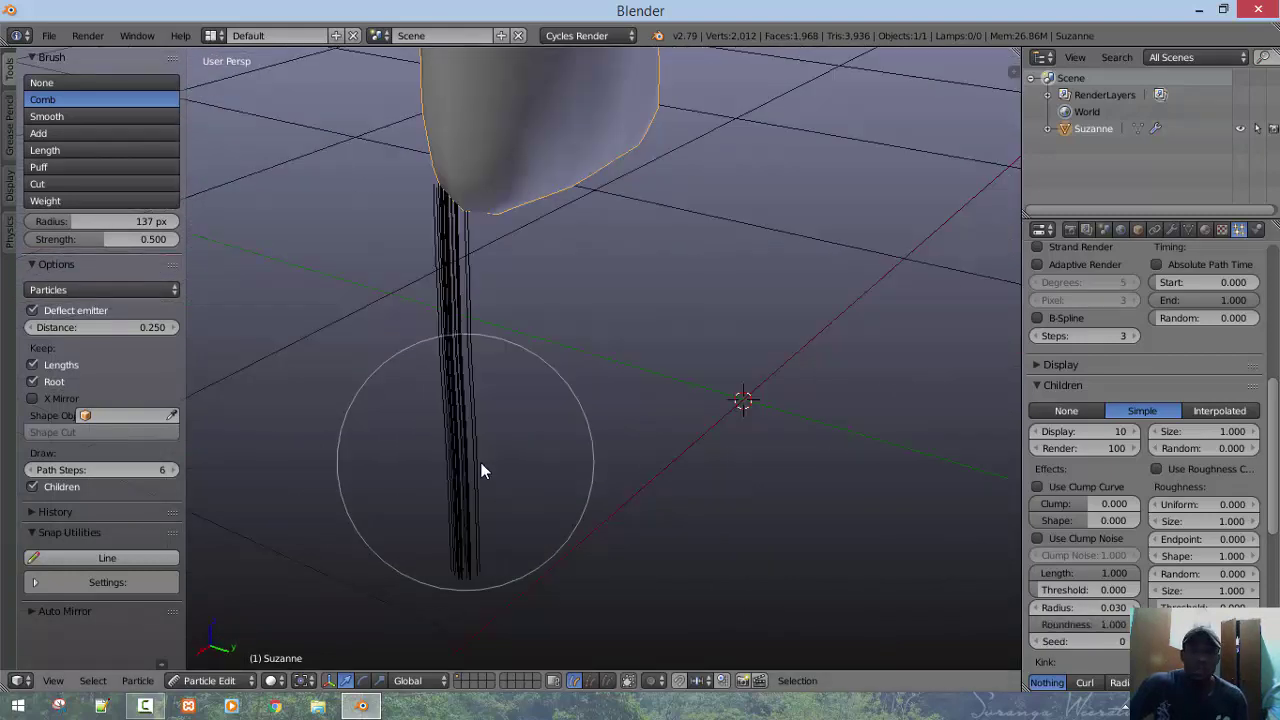
{"action": "scroll", "coordinate": [483, 465], "scroll_direction": "up", "scroll_amount": 4}
{"action": "mouse_move", "coordinate": [1117, 628]}
{"action": "left_mouse_down"}
{"action": "mouse_move", "coordinate": [1104, 628]}
{"action": "mouse_move", "coordinate": [1120, 628]}
{"action": "left_mouse_up"}
{"action": "scroll", "coordinate": [504, 476], "scroll_direction": "down", "scroll_amount": 5}
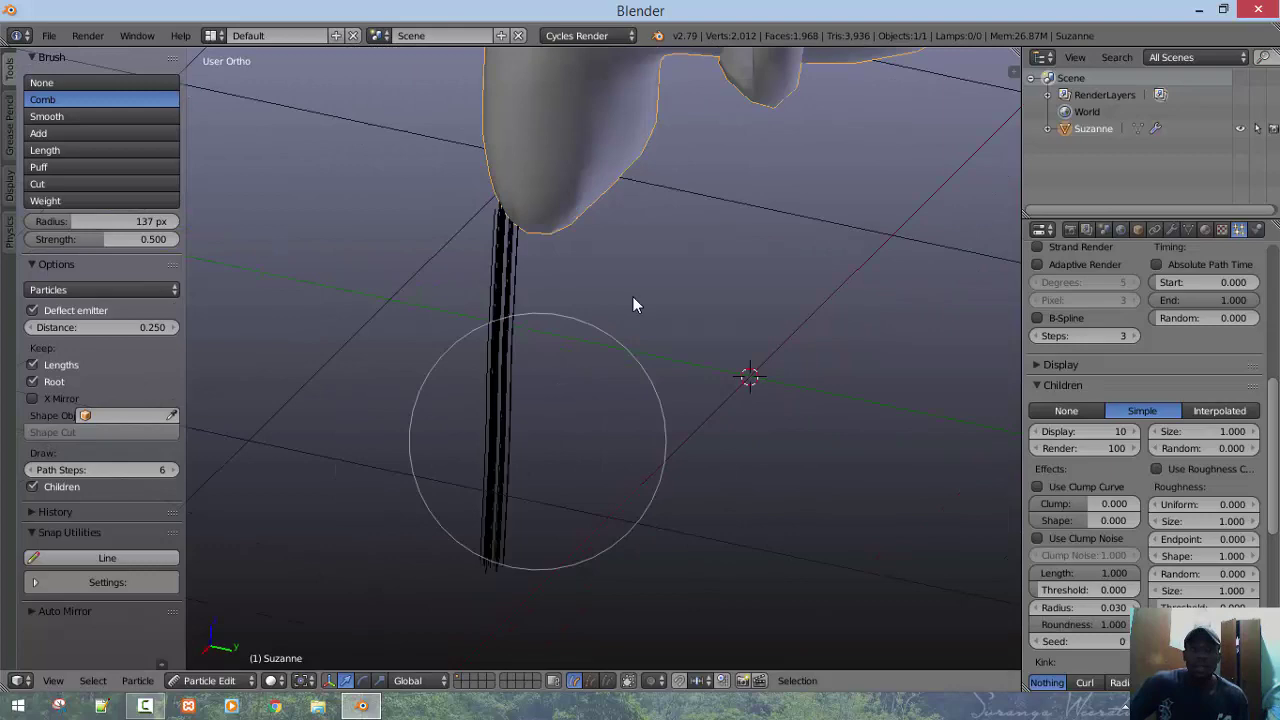
Turn off the Keep options Lengths and Root, and view the chin strand from the front
{"action": "key", "text": "KP_1"}
{"action": "scroll", "coordinate": [654, 233], "scroll_direction": "down", "scroll_amount": 2}
{"action": "mouse_move", "coordinate": [654, 236]}
{"action": "middle_mouse_down", "text": "shift"}
{"action": "mouse_move", "coordinate": [563, 380]}
{"action": "mouse_move", "coordinate": [426, 426]}
{"action": "mouse_move", "coordinate": [631, 360]}
{"action": "mouse_move", "coordinate": [507, 406]}
{"action": "mouse_move", "coordinate": [514, 374]}
{"action": "mouse_move", "coordinate": [560, 354]}
{"action": "mouse_move", "coordinate": [666, 357]}
{"action": "mouse_move", "coordinate": [718, 378]}
{"action": "mouse_move", "coordinate": [474, 323]}
{"action": "mouse_move", "coordinate": [588, 333]}
{"action": "mouse_move", "coordinate": [631, 286]}
{"action": "mouse_move", "coordinate": [506, 231]}
{"action": "middle_mouse_up", "text": "shift"}
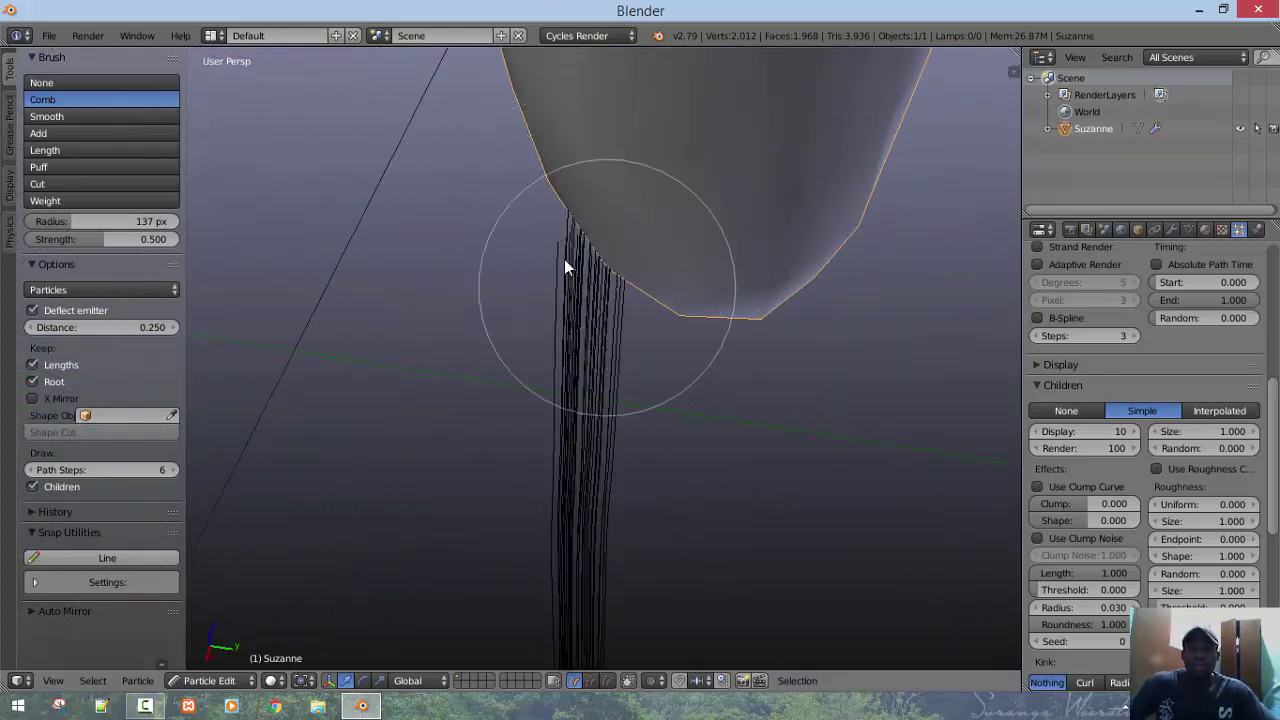
{"action": "middle_click_drag", "start_coordinate": [563, 266], "coordinate": [588, 337]}
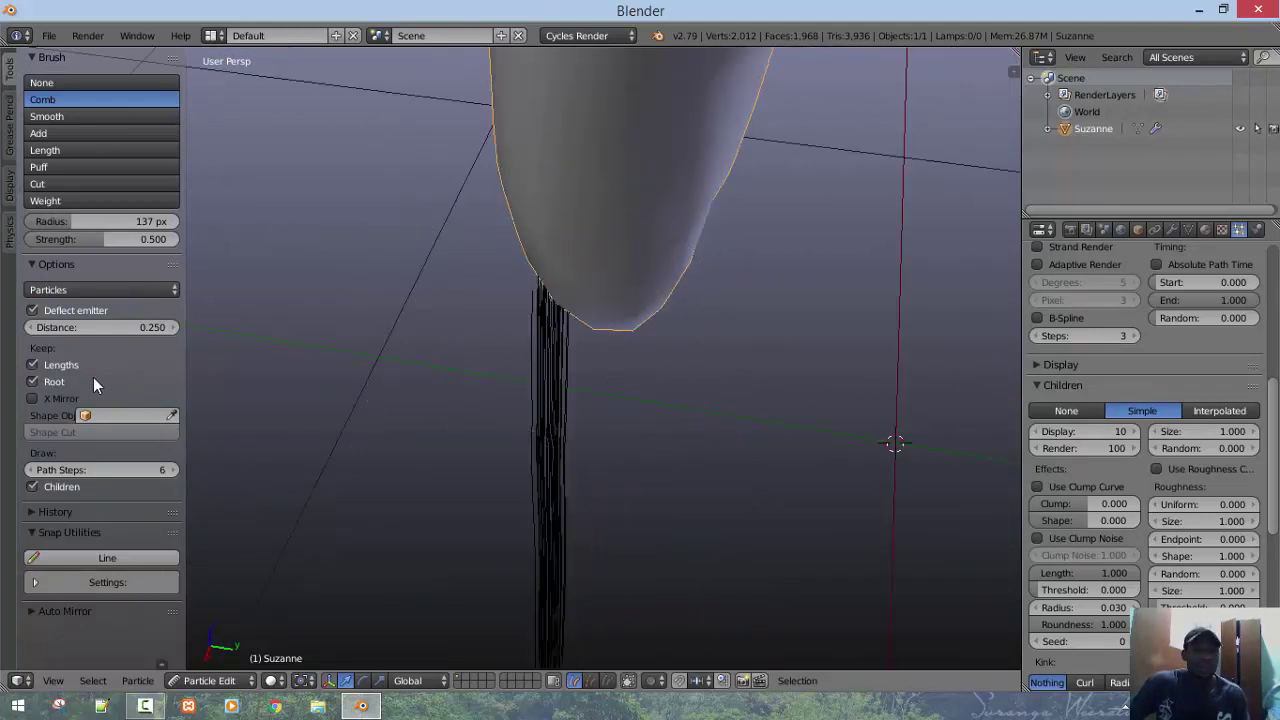
{"action": "key", "text": "KP_1"}
{"action": "key", "text": "KP_5"}
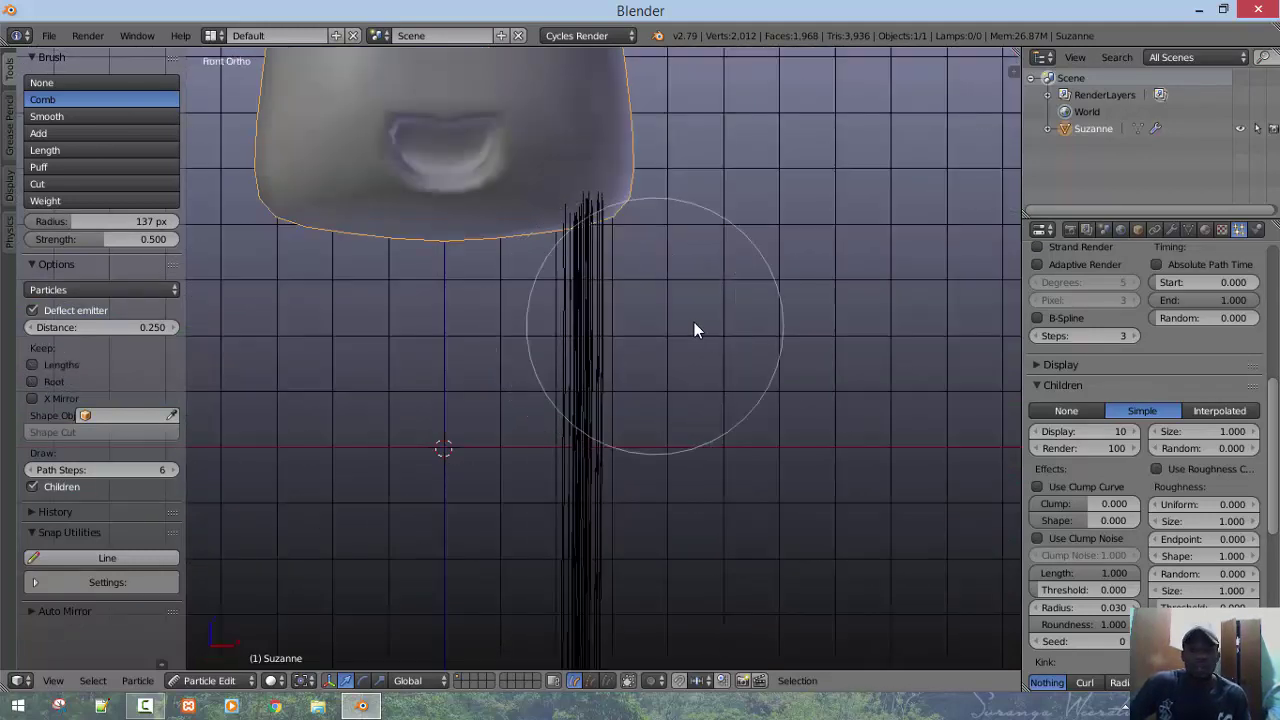
Select all the hairs, switch to point select mode and move the strand slightly up into the chin
{"action": "key", "text": "a"}
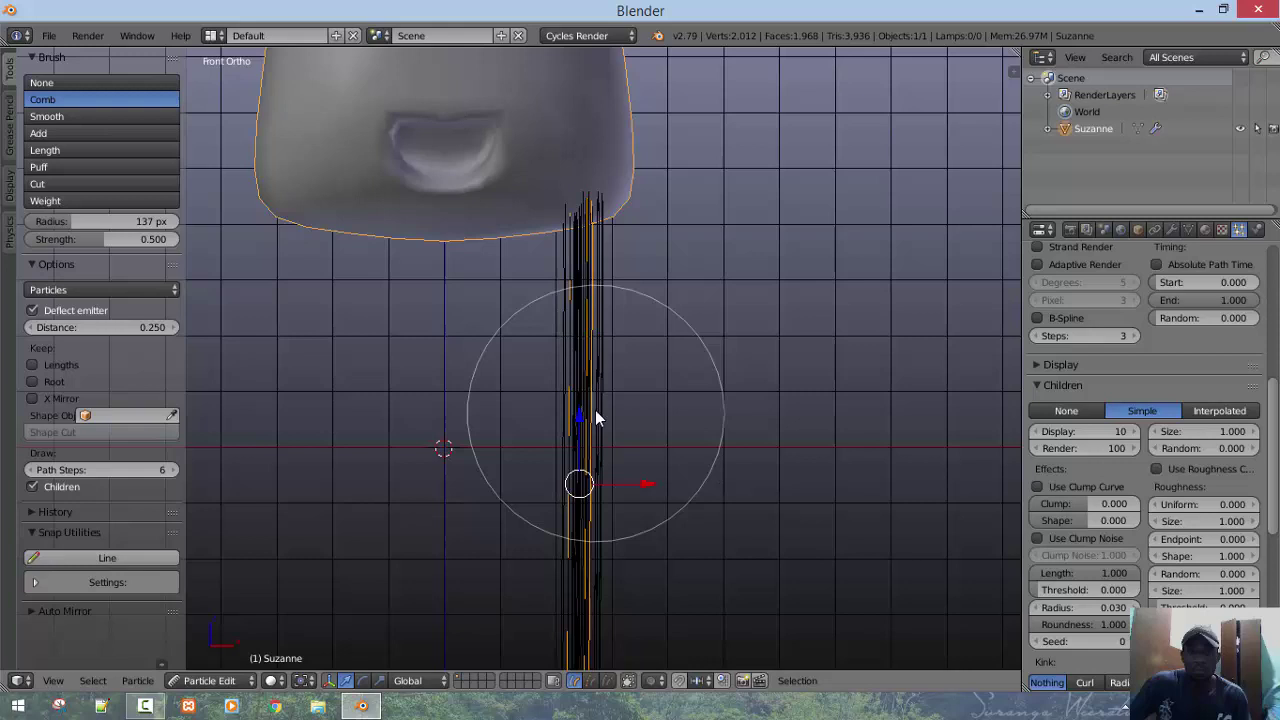
{"action": "left_click", "coordinate": [590, 681]}
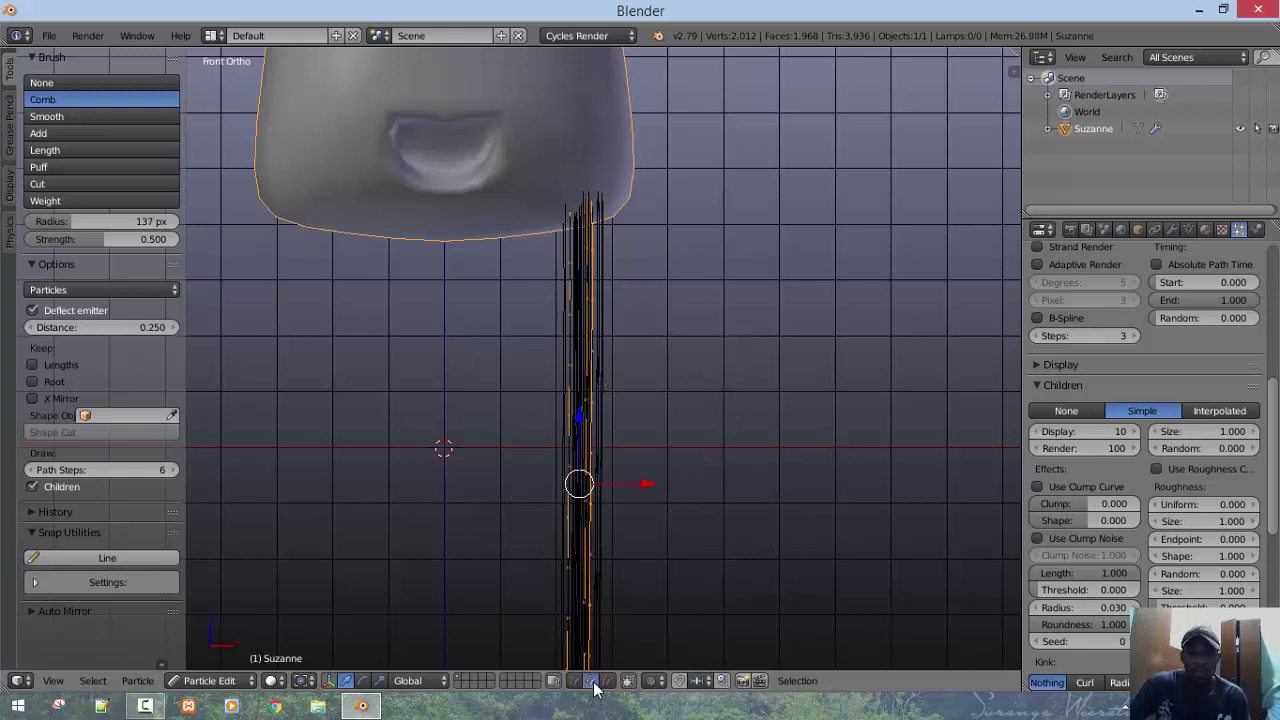
{"action": "key", "text": "g"}
{"action": "left_click", "coordinate": [605, 337]}
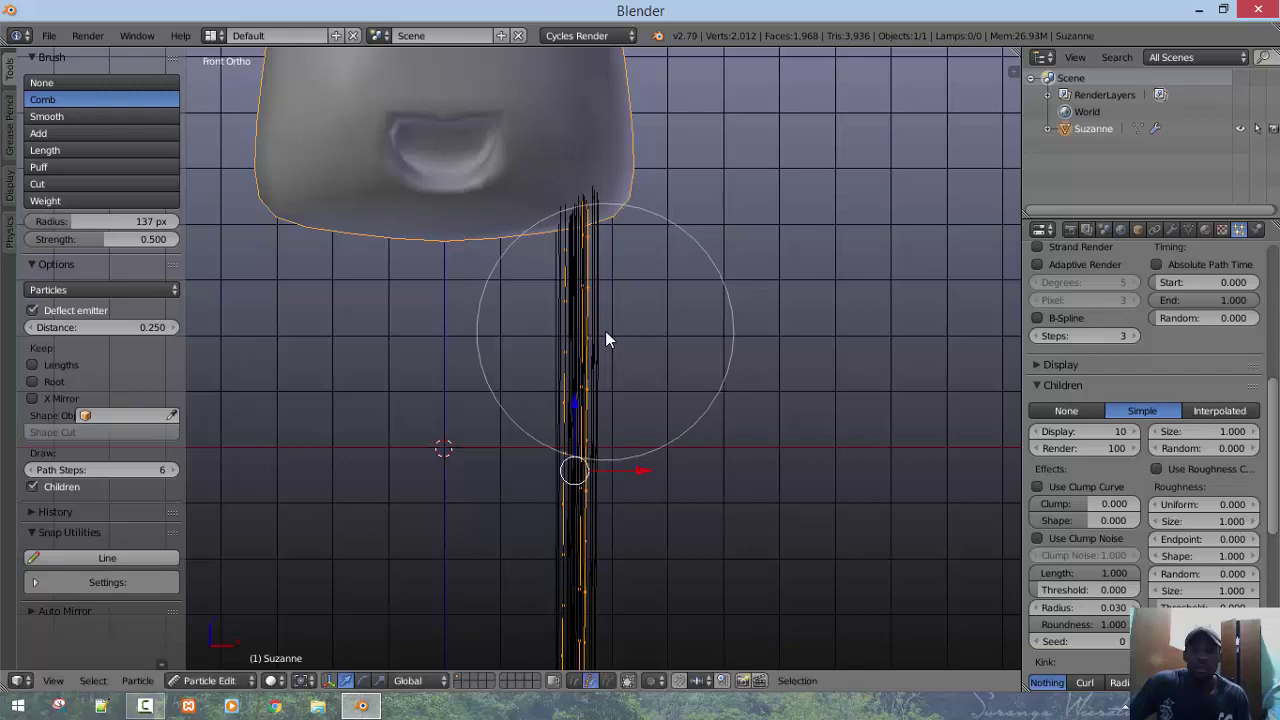
Move the selected strand about 0.04 along the Y axis into the chin and deselect all the hairs
{"action": "middle_click_drag", "start_coordinate": [606, 337], "coordinate": [623, 434]}
{"action": "key", "text": "g"}
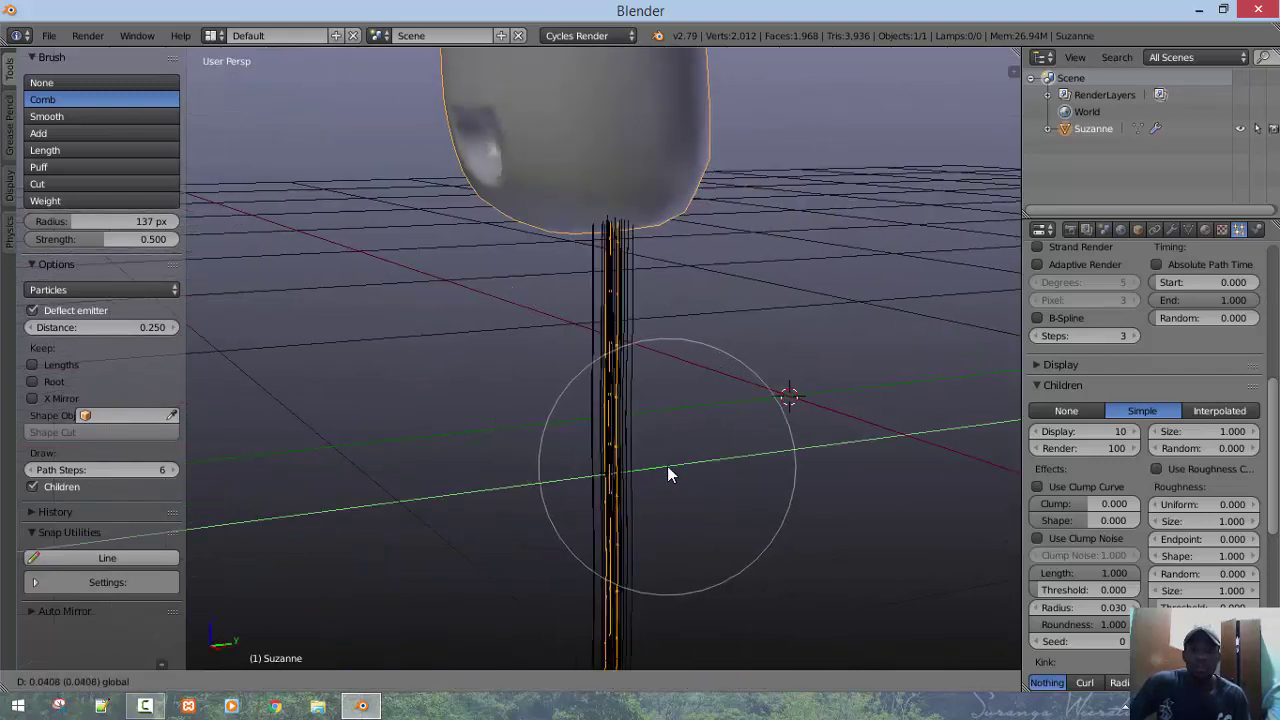
{"action": "left_click", "coordinate": [664, 466]}
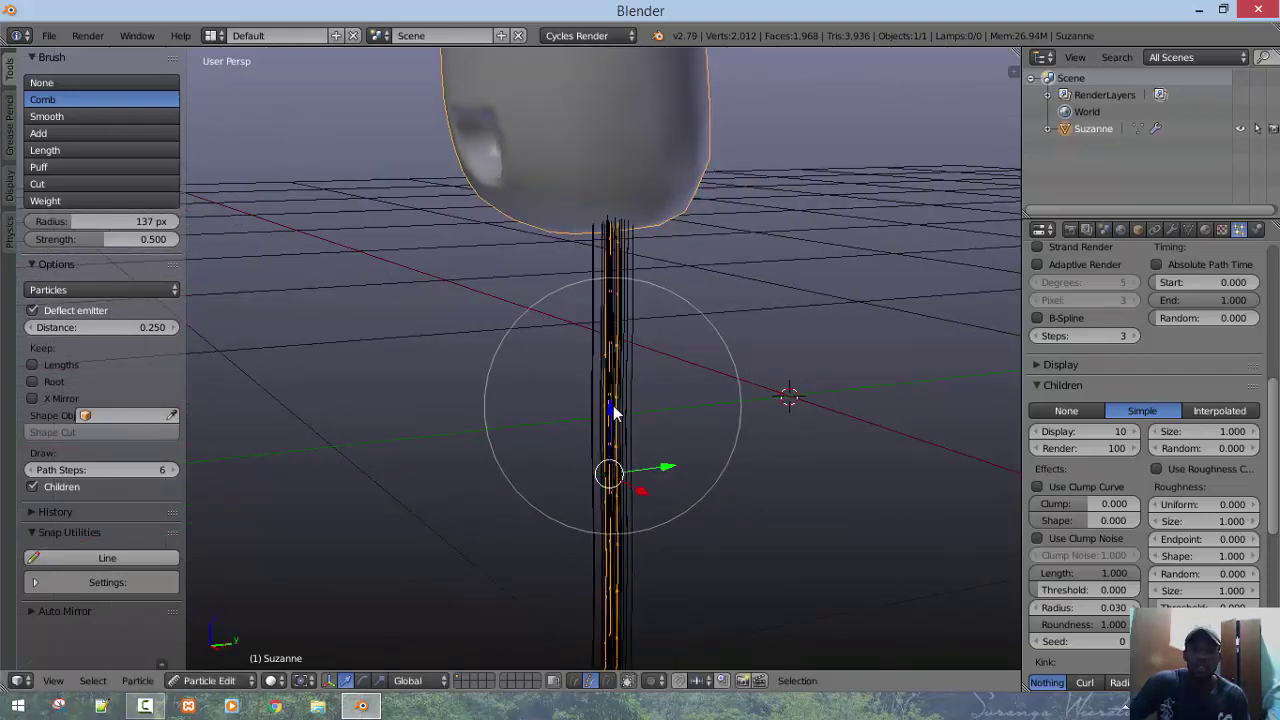
{"action": "key", "text": "a"}
{"action": "key", "text": "KP_1"}
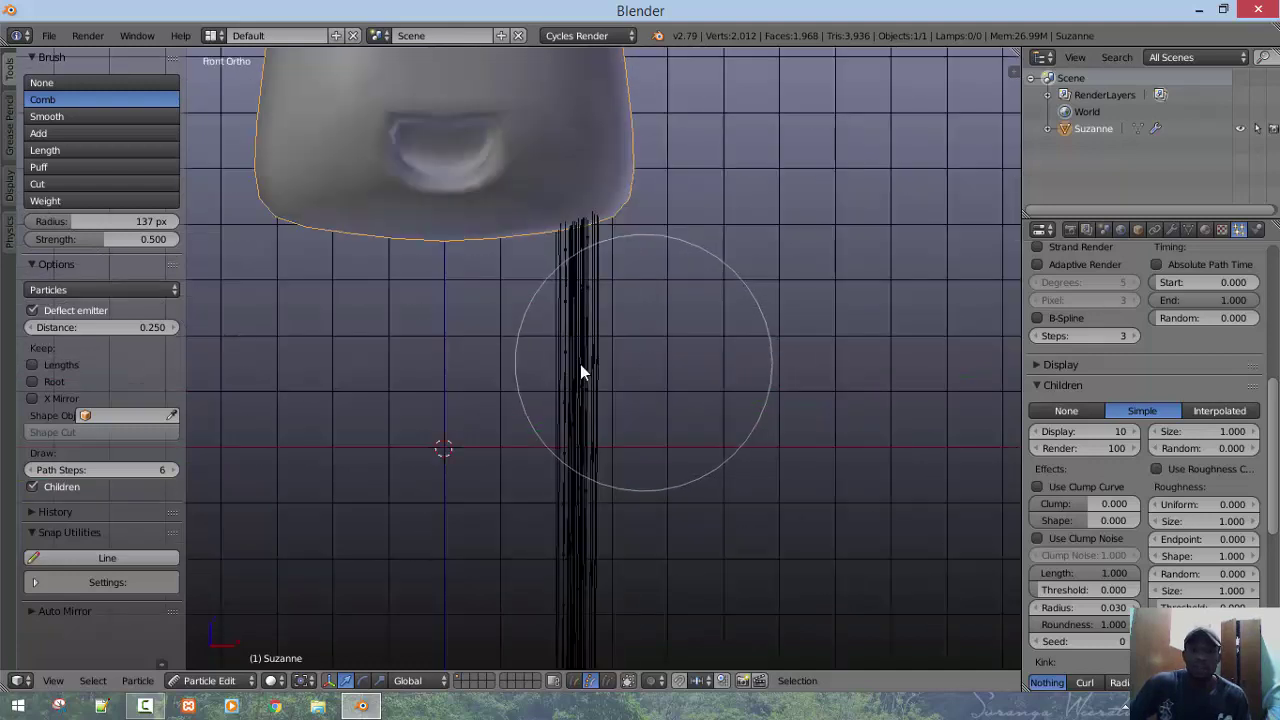
Return to path select mode and turn the Keep options Lengths and Root back on
{"action": "middle_click_drag", "start_coordinate": [508, 462], "coordinate": [594, 274]}
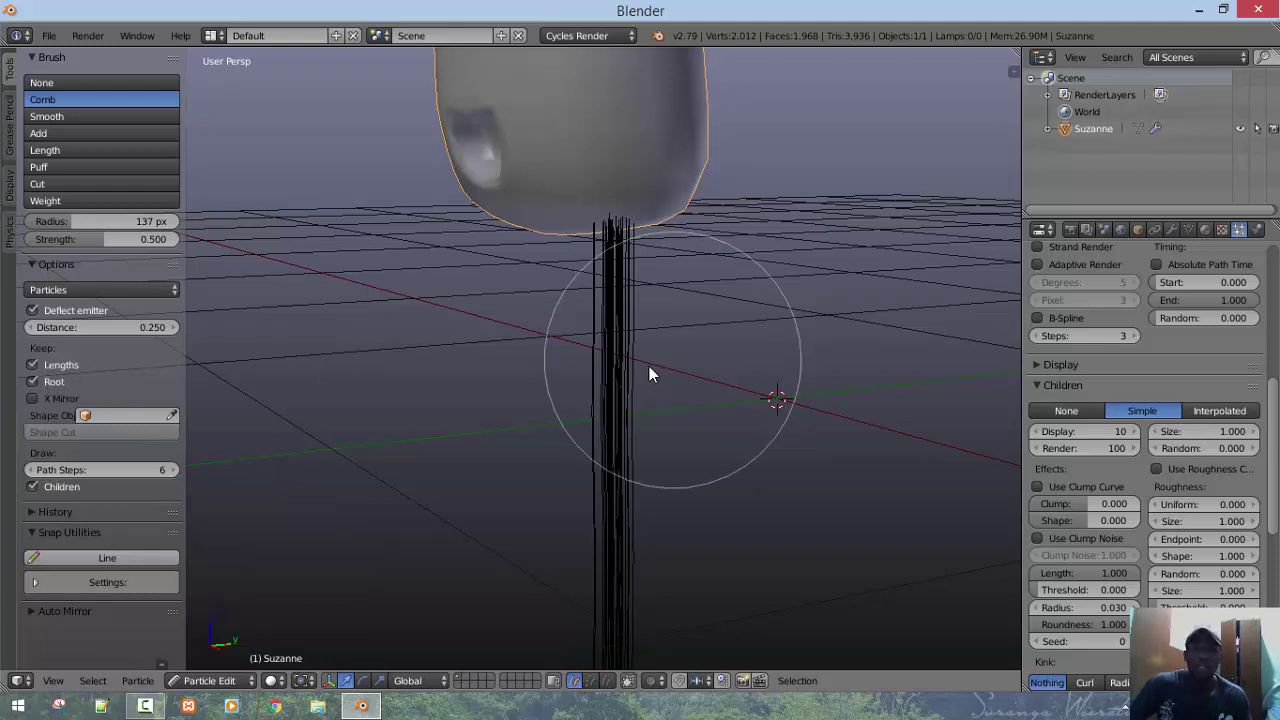
{"action": "middle_click_drag", "start_coordinate": [649, 374], "coordinate": [704, 250]}
{"action": "key", "text": "KP_1"}
{"action": "scroll", "coordinate": [717, 393], "scroll_direction": "down", "scroll_amount": 2}
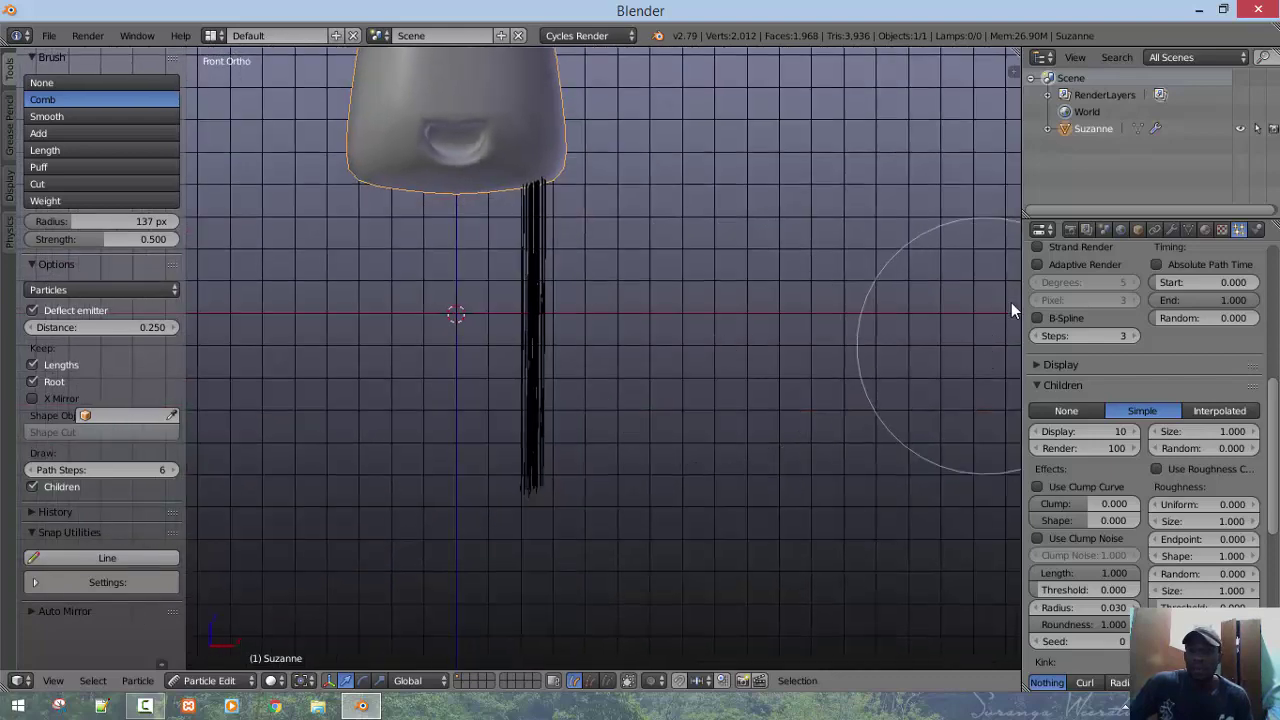
Enable B-Spline for the hair render and set the particle display Steps to 6
{"action": "middle_click_drag", "start_coordinate": [794, 372], "coordinate": [461, 375]}
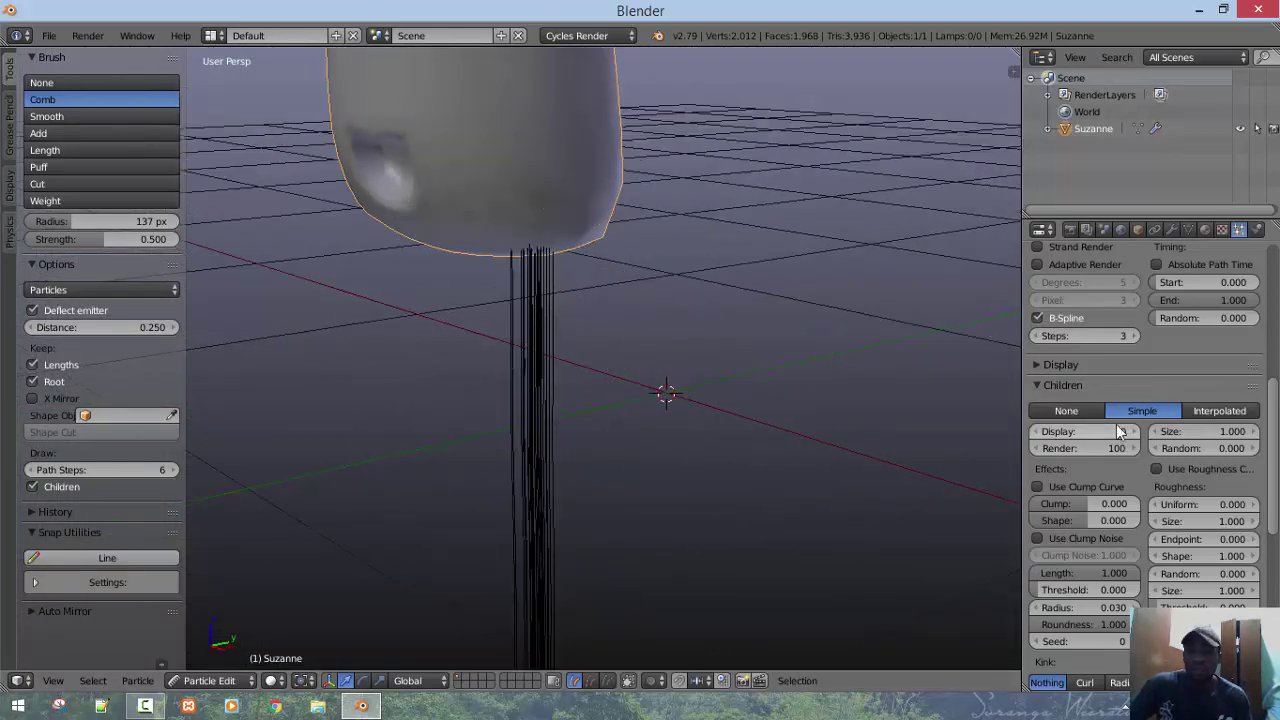
{"action": "left_click", "coordinate": [1075, 365]}
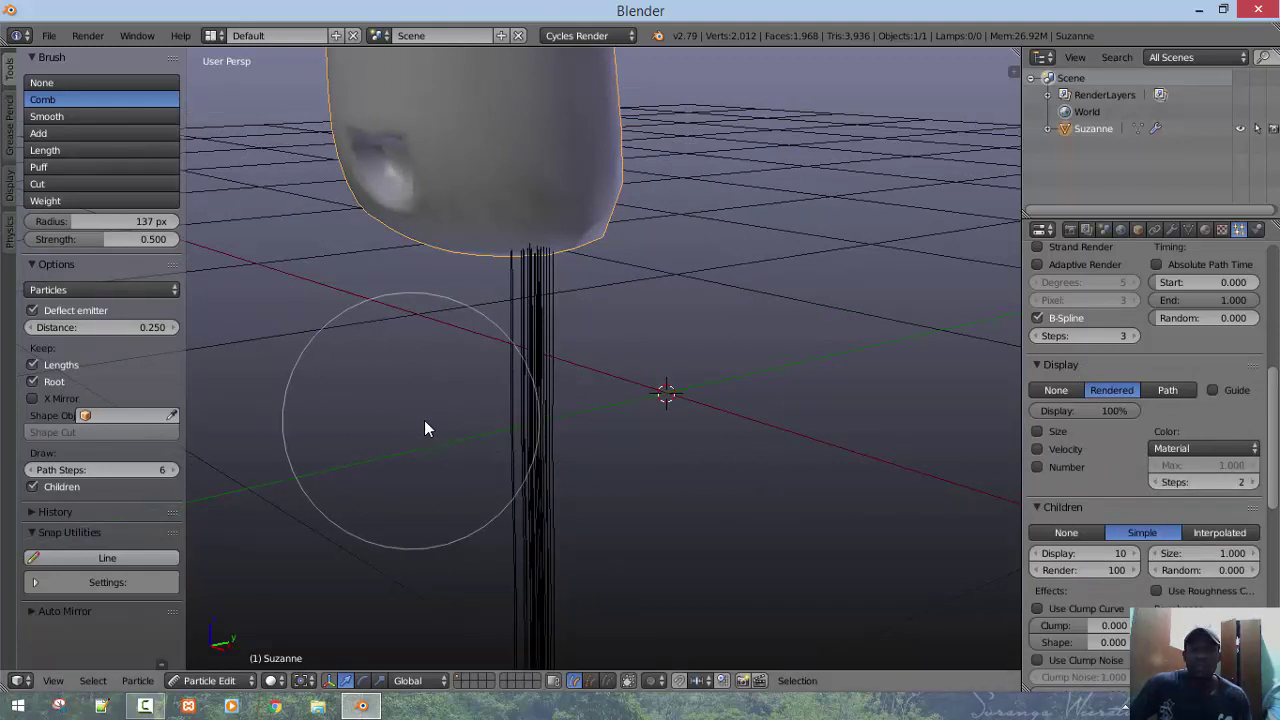
{"action": "mouse_move", "coordinate": [426, 426]}
{"action": "middle_mouse_down"}
{"action": "mouse_move", "coordinate": [581, 385]}
{"action": "mouse_move", "coordinate": [610, 392]}
{"action": "middle_mouse_up"}
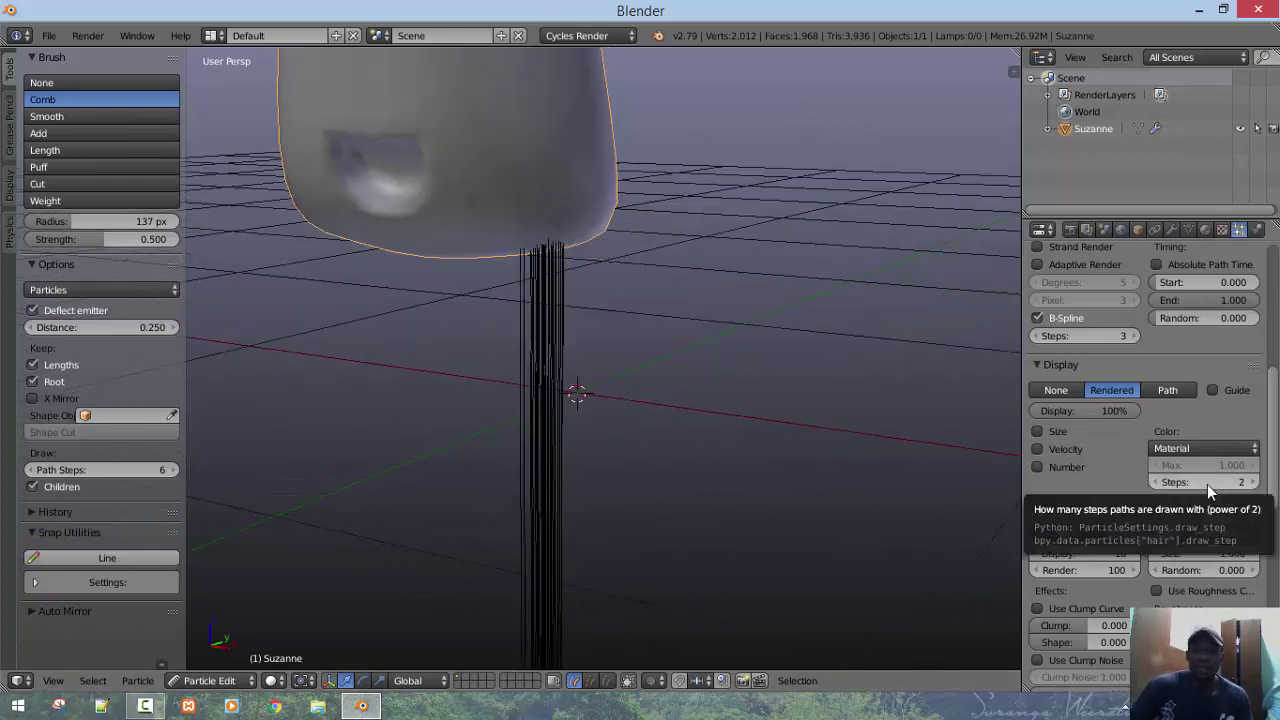
{"action": "left_click", "coordinate": [1207, 484]}
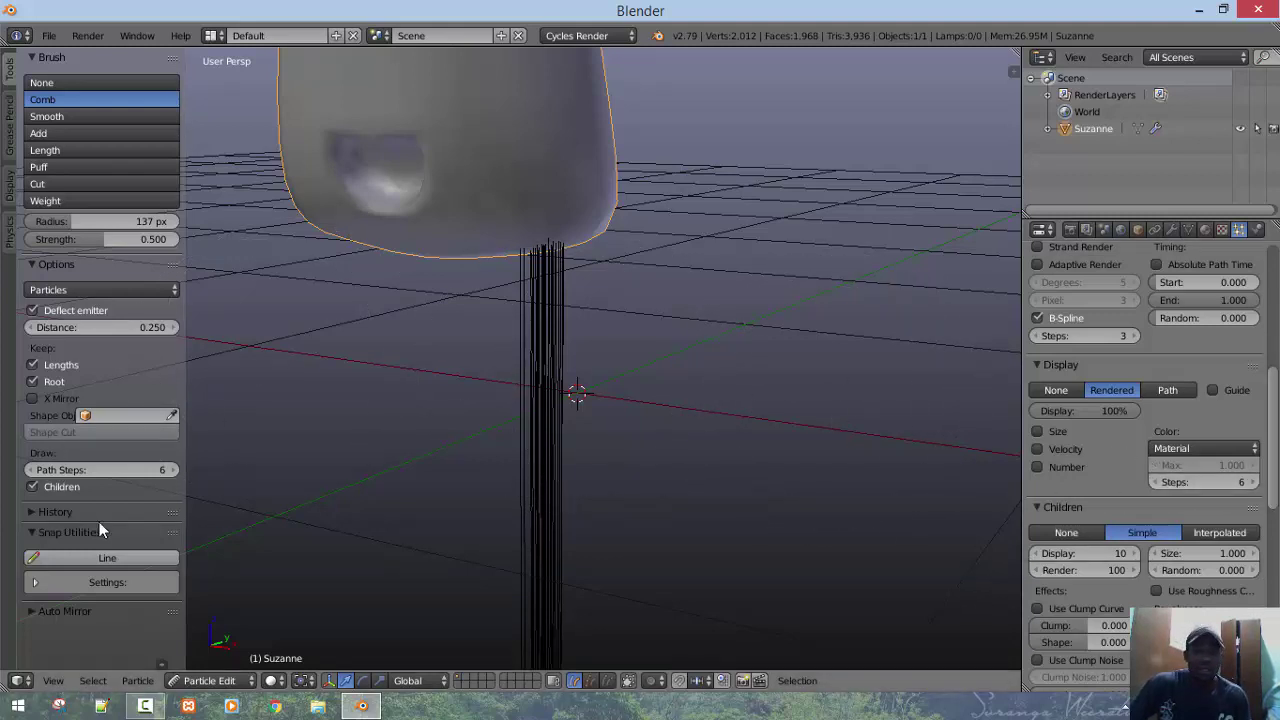
Lower the Path Steps to 2 and comb the middle of the chin strand sideways into a bend
{"action": "left_click_drag", "start_coordinate": [101, 469], "coordinate": [40, 469]}
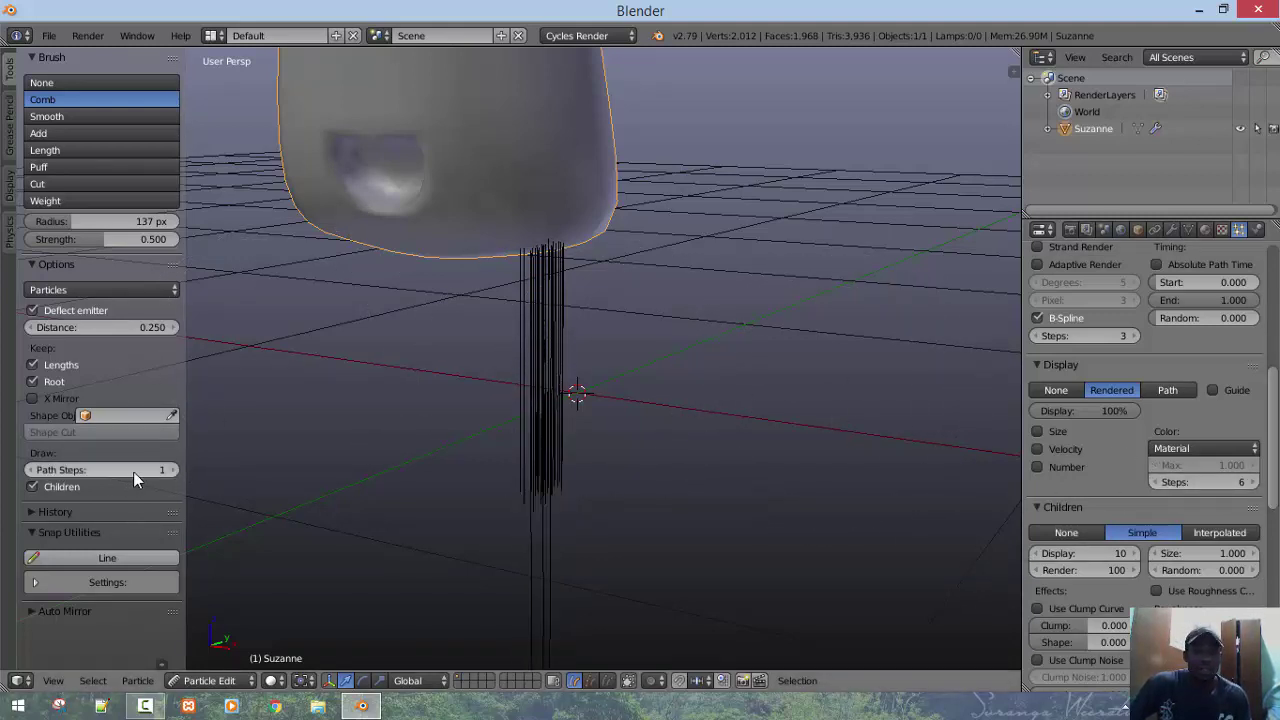
{"action": "left_click", "coordinate": [175, 470]}
{"action": "scroll", "coordinate": [511, 352], "scroll_direction": "down", "scroll_amount": 3}
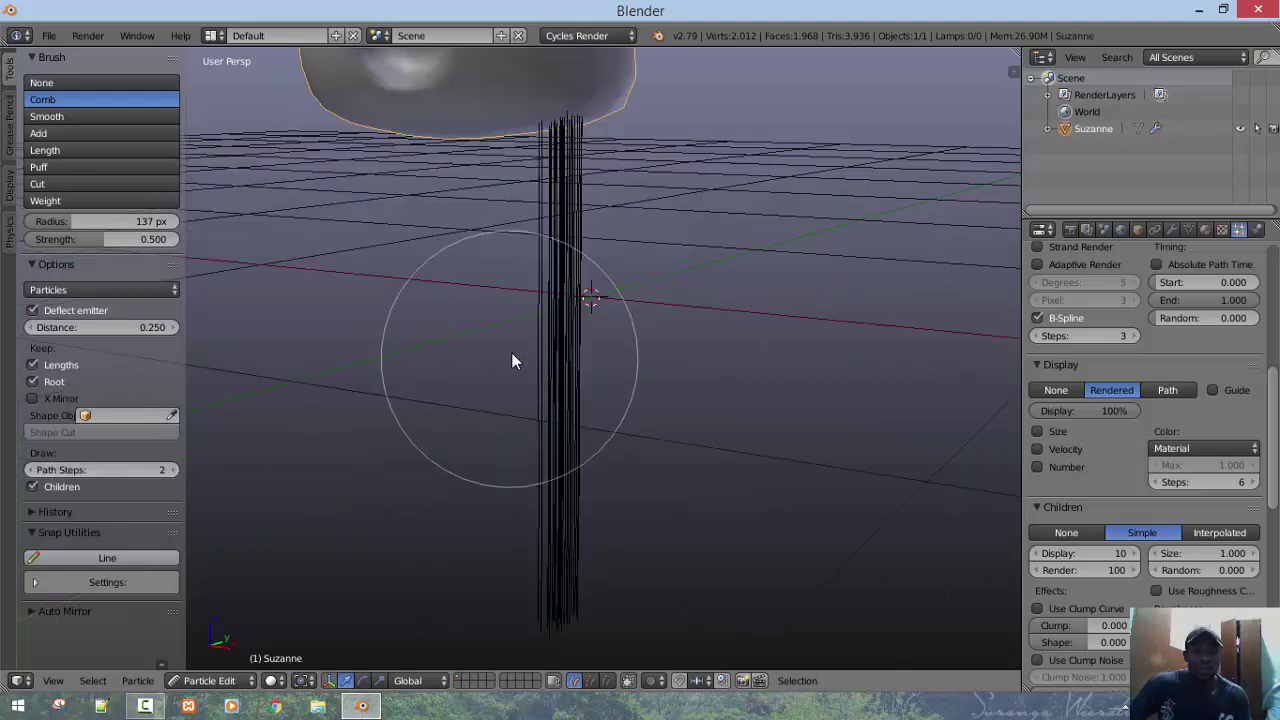
{"action": "mouse_move", "coordinate": [548, 360]}
{"action": "left_mouse_down"}
{"action": "mouse_move", "coordinate": [580, 335]}
{"action": "mouse_move", "coordinate": [633, 376]}
{"action": "mouse_move", "coordinate": [485, 349]}
{"action": "mouse_move", "coordinate": [617, 323]}
{"action": "mouse_move", "coordinate": [695, 378]}
{"action": "mouse_move", "coordinate": [688, 360]}
{"action": "mouse_move", "coordinate": [617, 401]}
{"action": "mouse_move", "coordinate": [631, 346]}
{"action": "left_mouse_up"}
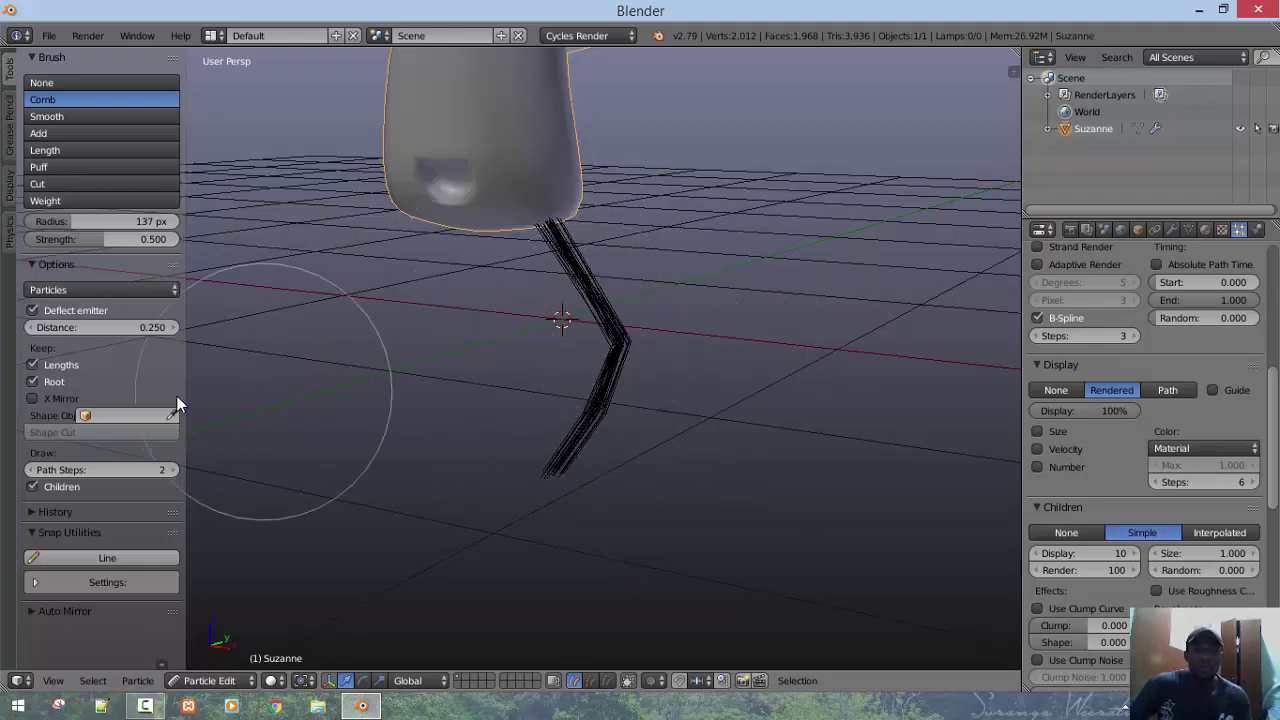
Raise the Path Steps to 6 and undo the comb stroke that bent the strand
{"action": "left_click", "coordinate": [171, 474]}
{"action": "left_click", "coordinate": [171, 474]}
{"action": "left_click", "coordinate": [171, 474]}
{"action": "left_click", "coordinate": [171, 474]}
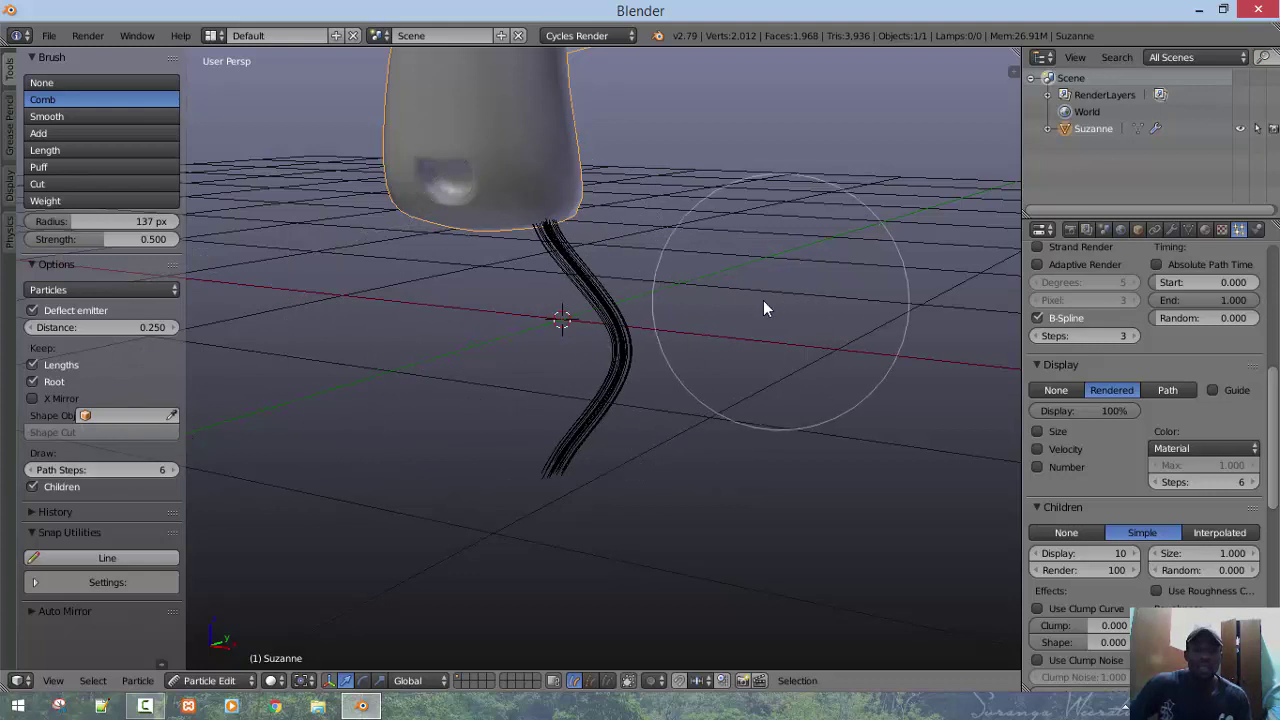
{"action": "key", "text": "ctrl+z"}
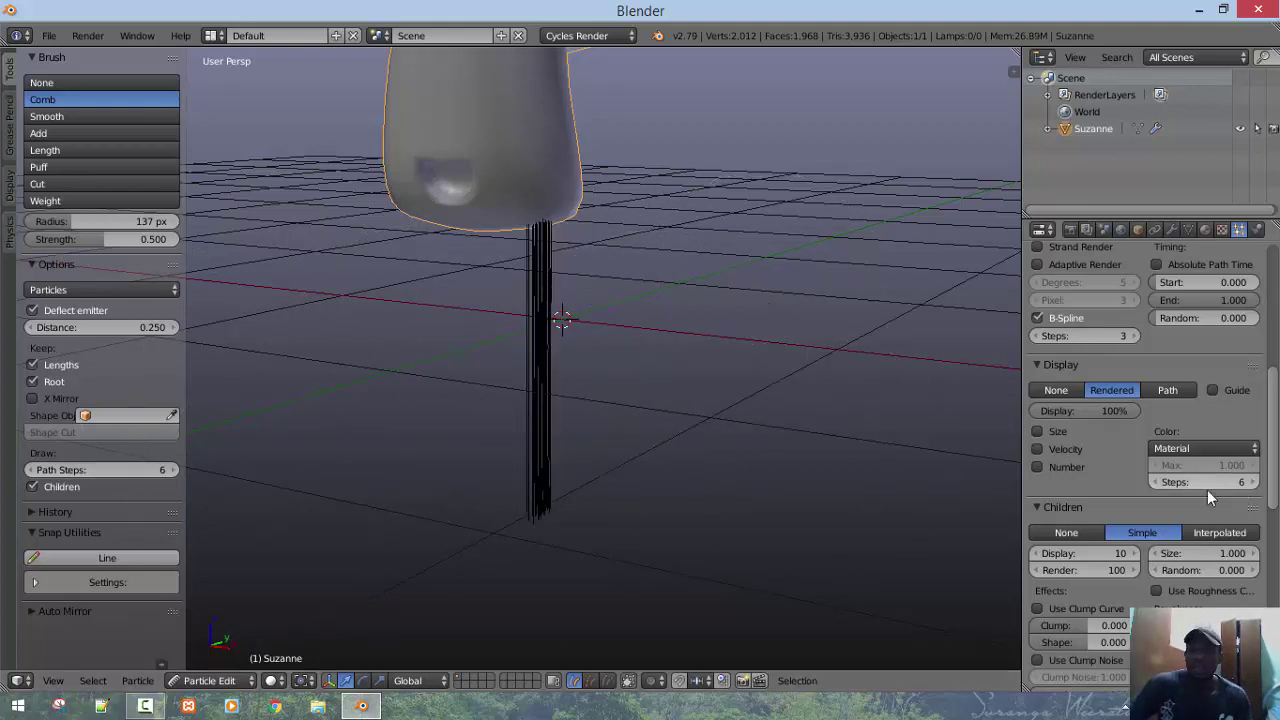
Set the child particles' Kink type to Braid
{"action": "middle_click_drag", "start_coordinate": [531, 457], "coordinate": [617, 417]}
{"action": "key", "text": "KP_1"}
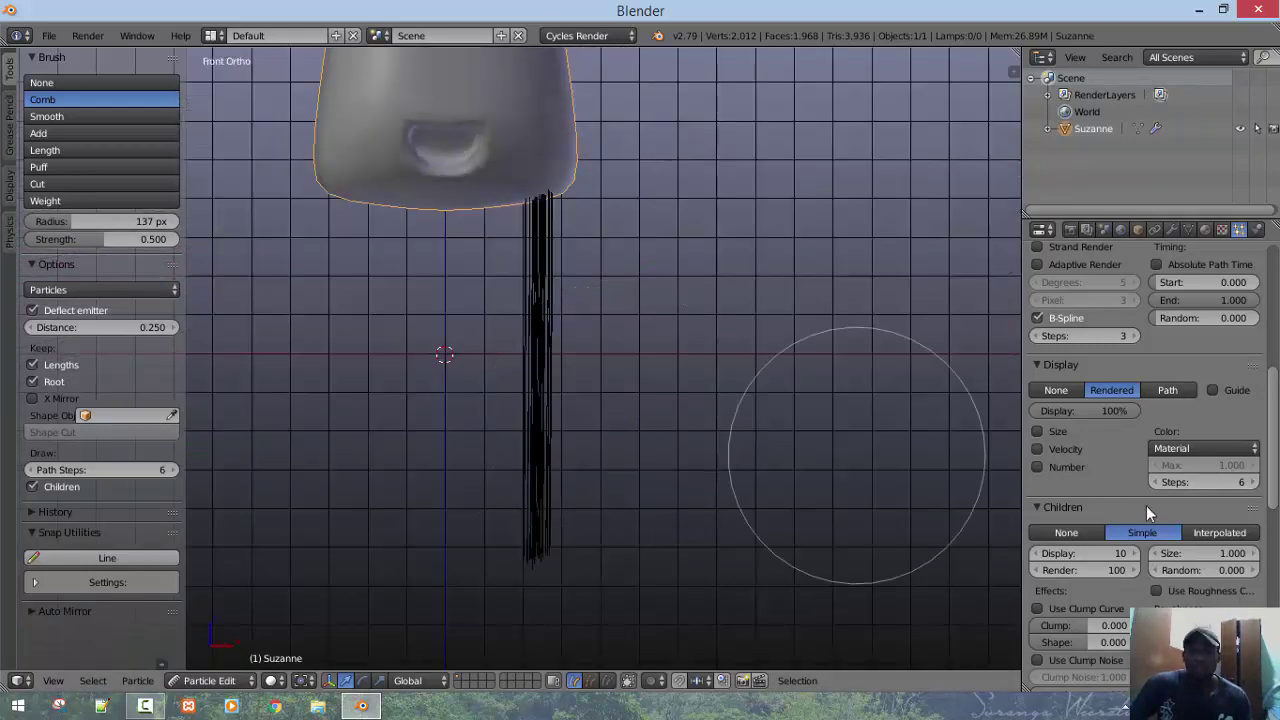
{"action": "middle_click_drag", "start_coordinate": [865, 454], "coordinate": [1182, 529]}
{"action": "scroll", "coordinate": [1175, 531], "scroll_direction": "down", "scroll_amount": 5}
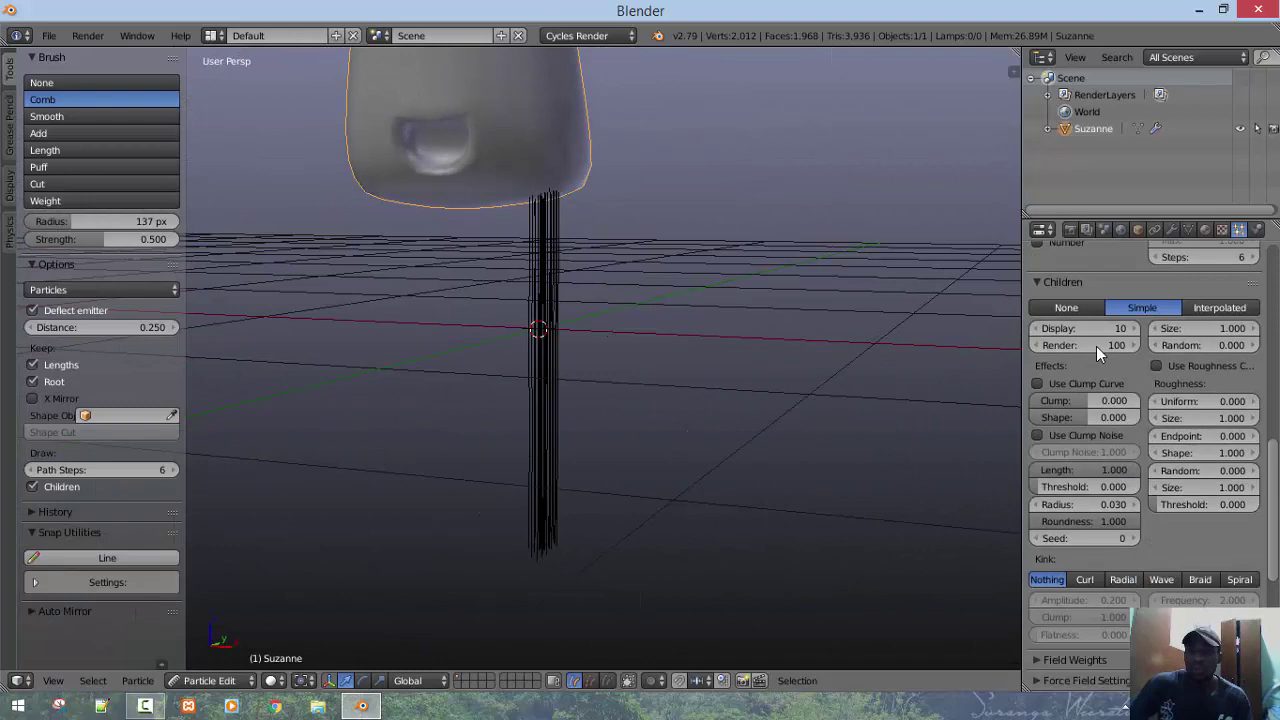
{"action": "left_click", "coordinate": [1201, 580]}
{"action": "middle_click_drag", "start_coordinate": [721, 433], "coordinate": [781, 457]}
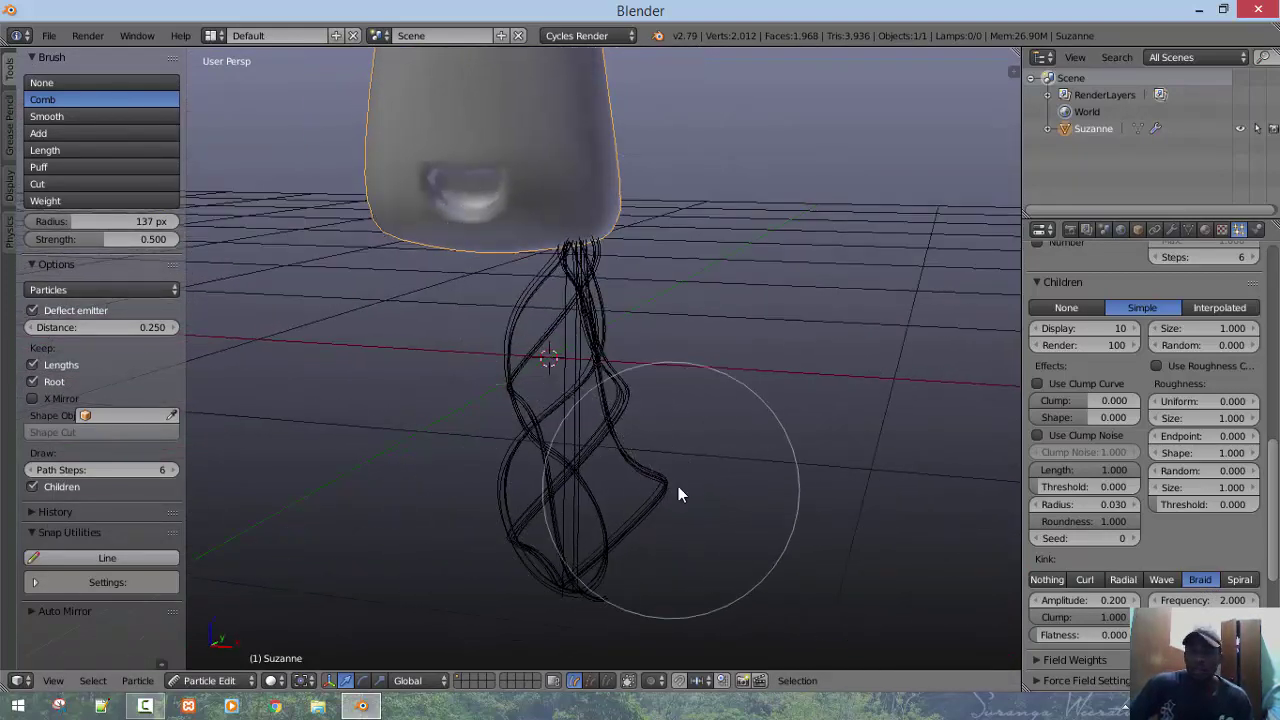
Set the number of displayed child particles to 50
{"action": "mouse_move", "coordinate": [659, 449]}
{"action": "middle_mouse_down"}
{"action": "mouse_move", "coordinate": [603, 453]}
{"action": "mouse_move", "coordinate": [641, 458]}
{"action": "middle_mouse_up"}
{"action": "scroll", "coordinate": [641, 458], "scroll_direction": "up", "scroll_amount": 2}
{"action": "left_click", "coordinate": [1080, 328]}
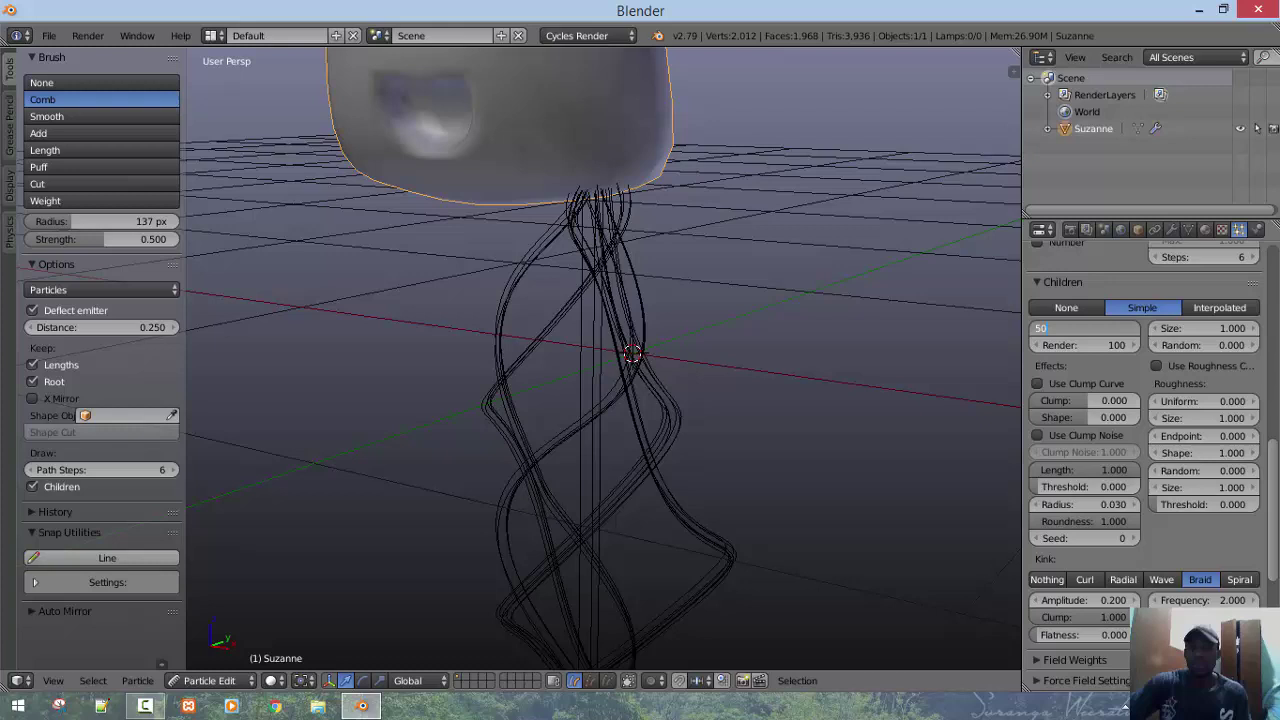
{"action": "type", "text": "50"}
{"action": "key", "text": "Return"}
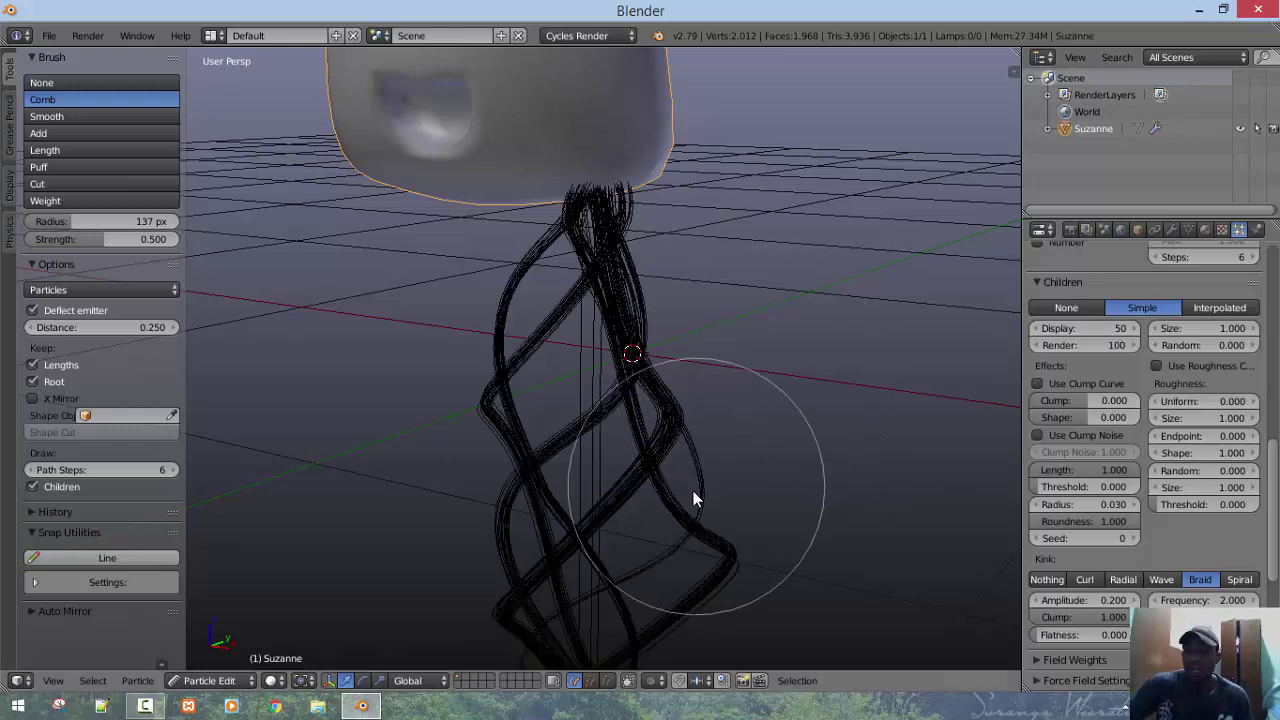
{"action": "middle_click_drag", "start_coordinate": [693, 491], "coordinate": [709, 441]}
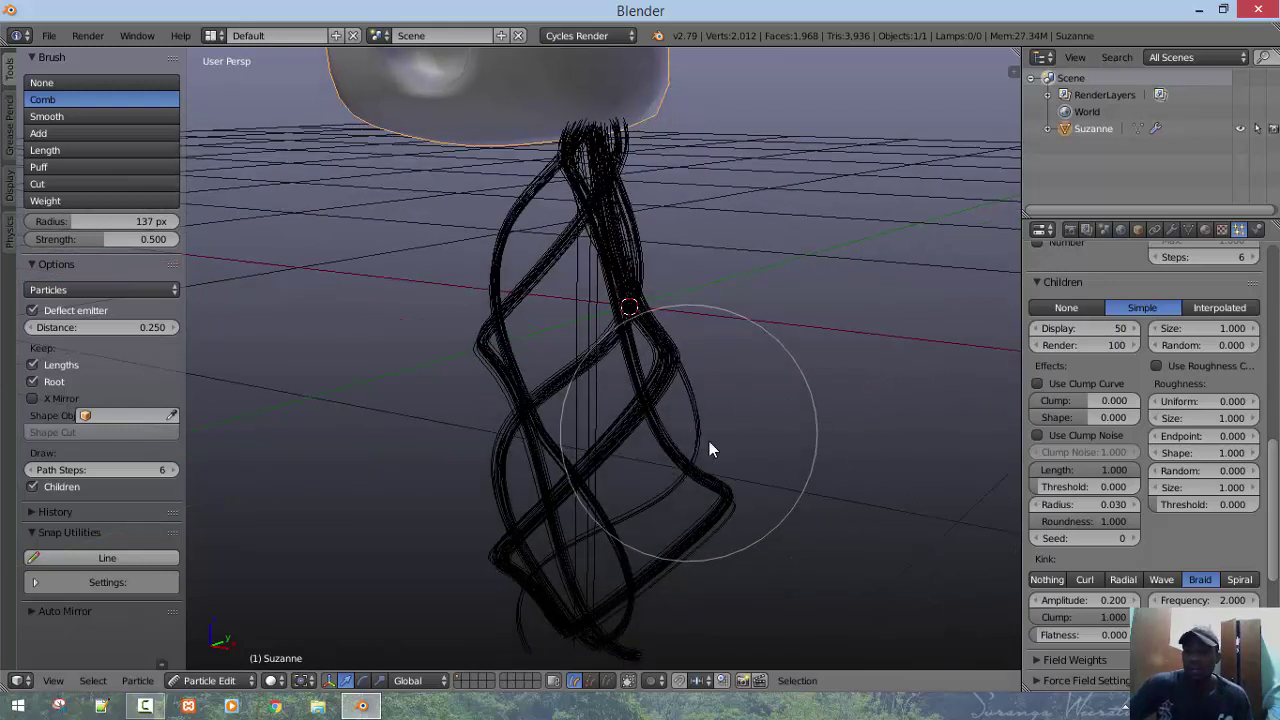
Set the Braid kink Amplitude to 0.04
{"action": "left_click", "coordinate": [1113, 601]}
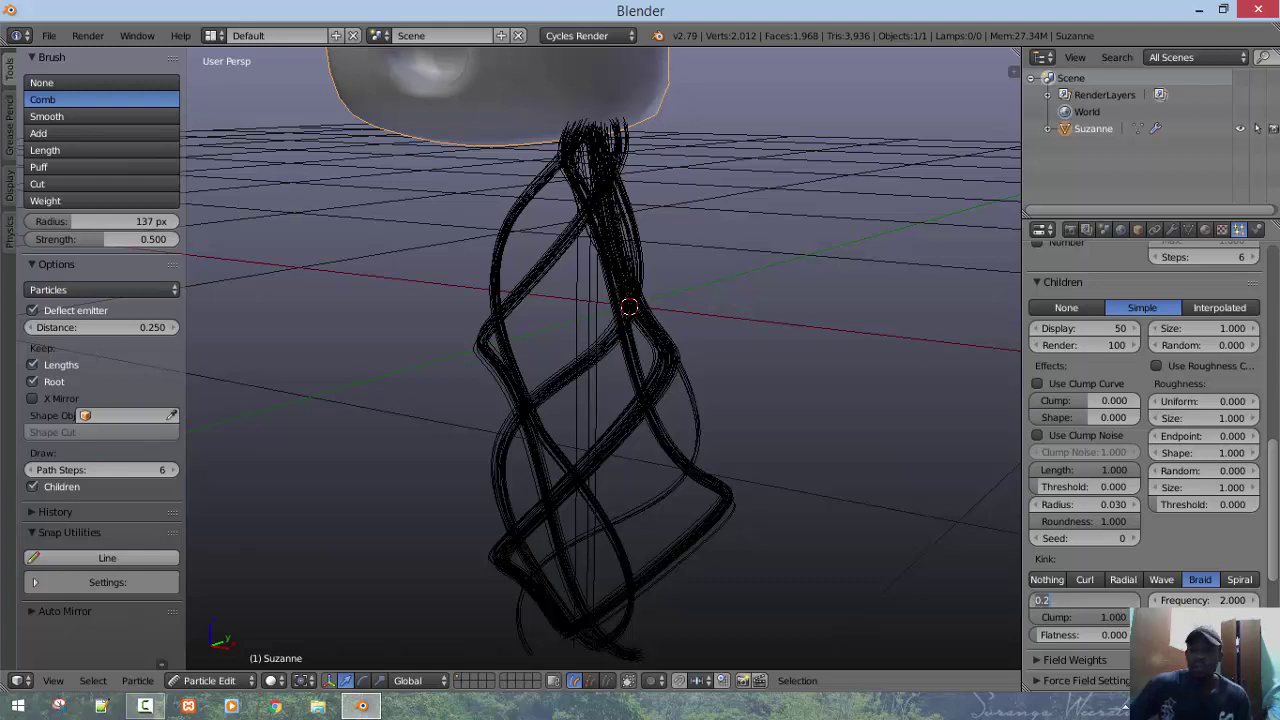
{"action": "type", "text": "0"}
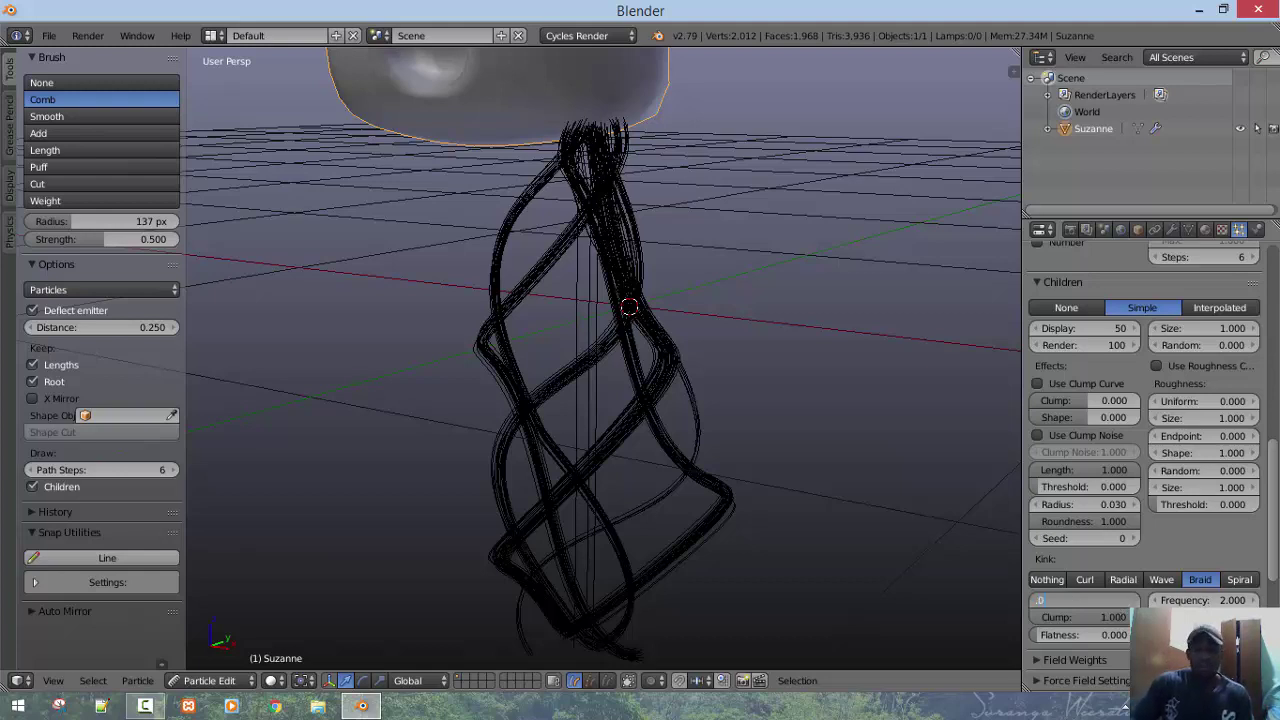
{"action": "type", "text": ".04"}
{"action": "key", "text": "Return"}
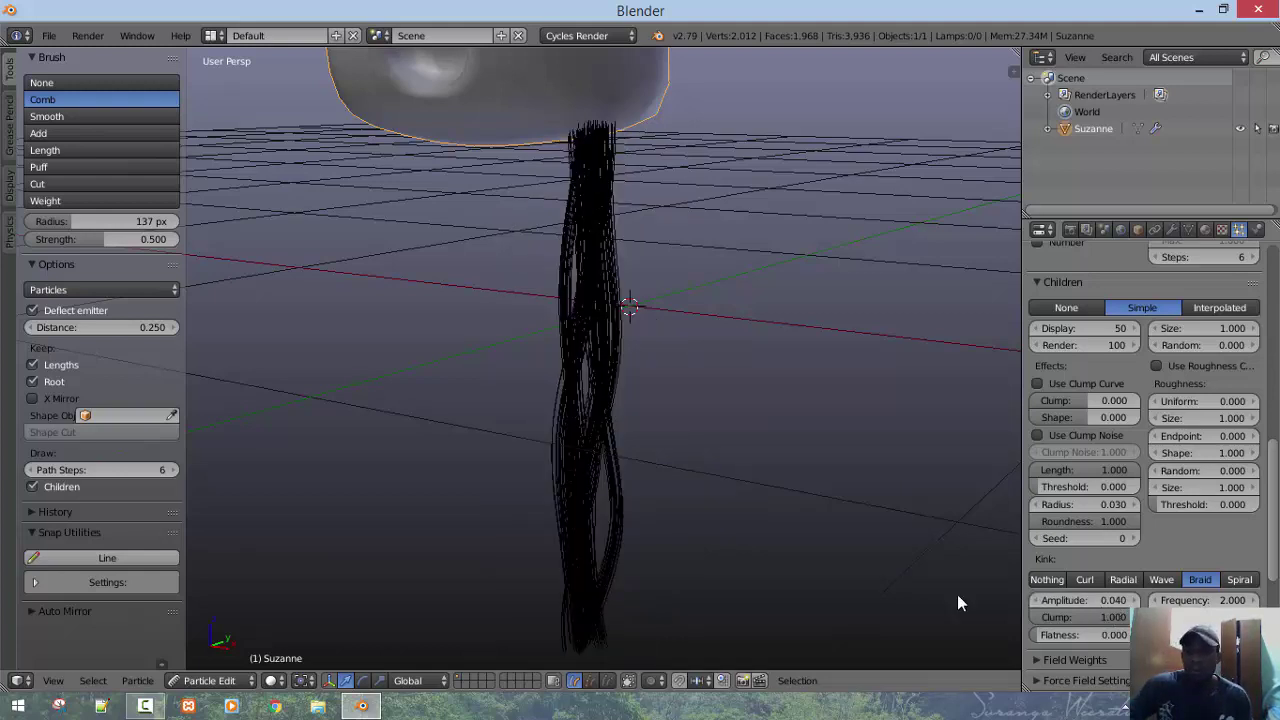
{"action": "mouse_move", "coordinate": [957, 594]}
{"action": "middle_mouse_down"}
{"action": "mouse_move", "coordinate": [491, 529]}
{"action": "mouse_move", "coordinate": [451, 543]}
{"action": "mouse_move", "coordinate": [663, 543]}
{"action": "mouse_move", "coordinate": [541, 548]}
{"action": "mouse_move", "coordinate": [610, 556]}
{"action": "middle_mouse_up"}
Lower the Braid kink Amplitude to 0.03
{"action": "left_click", "coordinate": [1105, 604]}
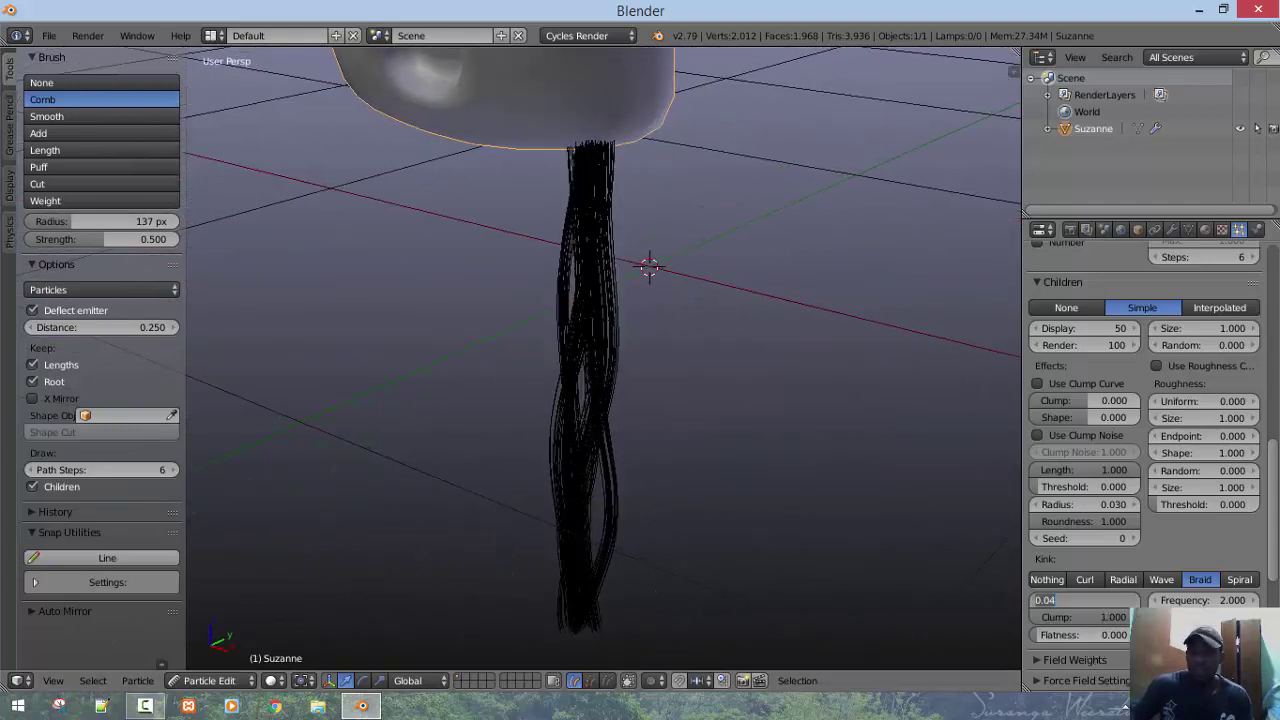
{"action": "type", "text": "0.03"}
{"action": "key", "text": "Return"}
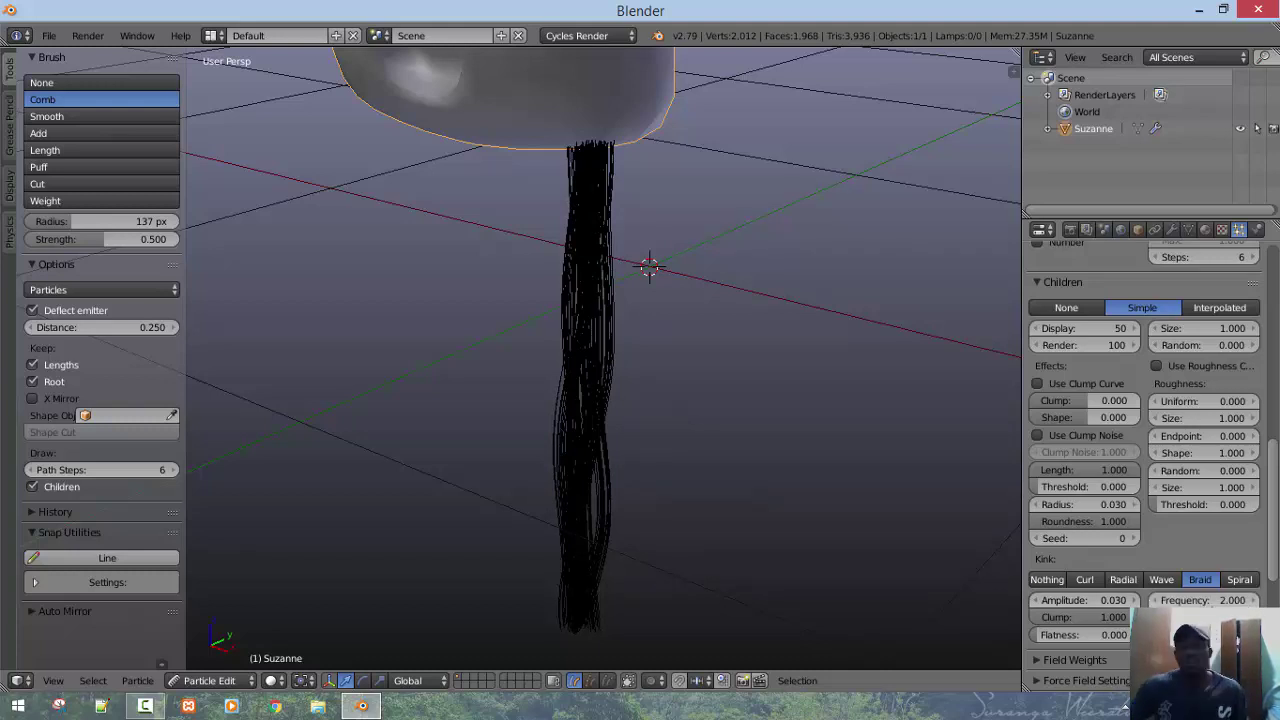
{"action": "left_click", "coordinate": [1173, 231]}
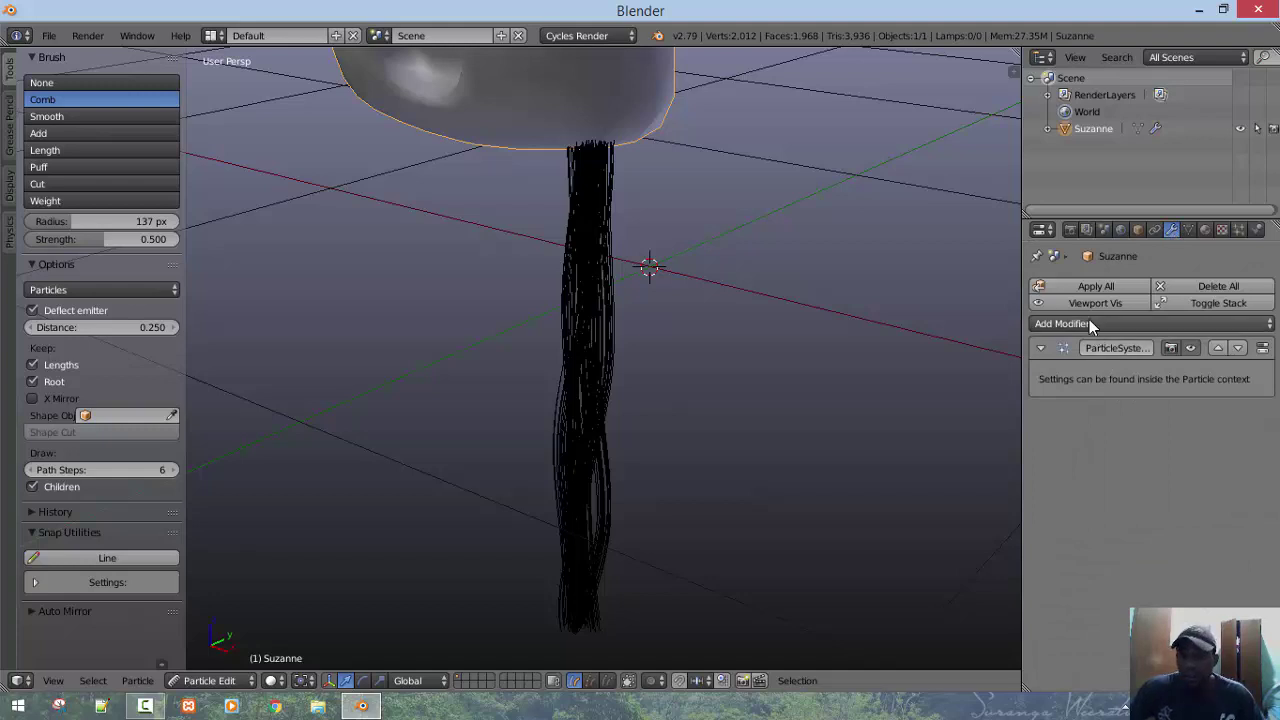
{"action": "left_click", "coordinate": [1089, 320]}
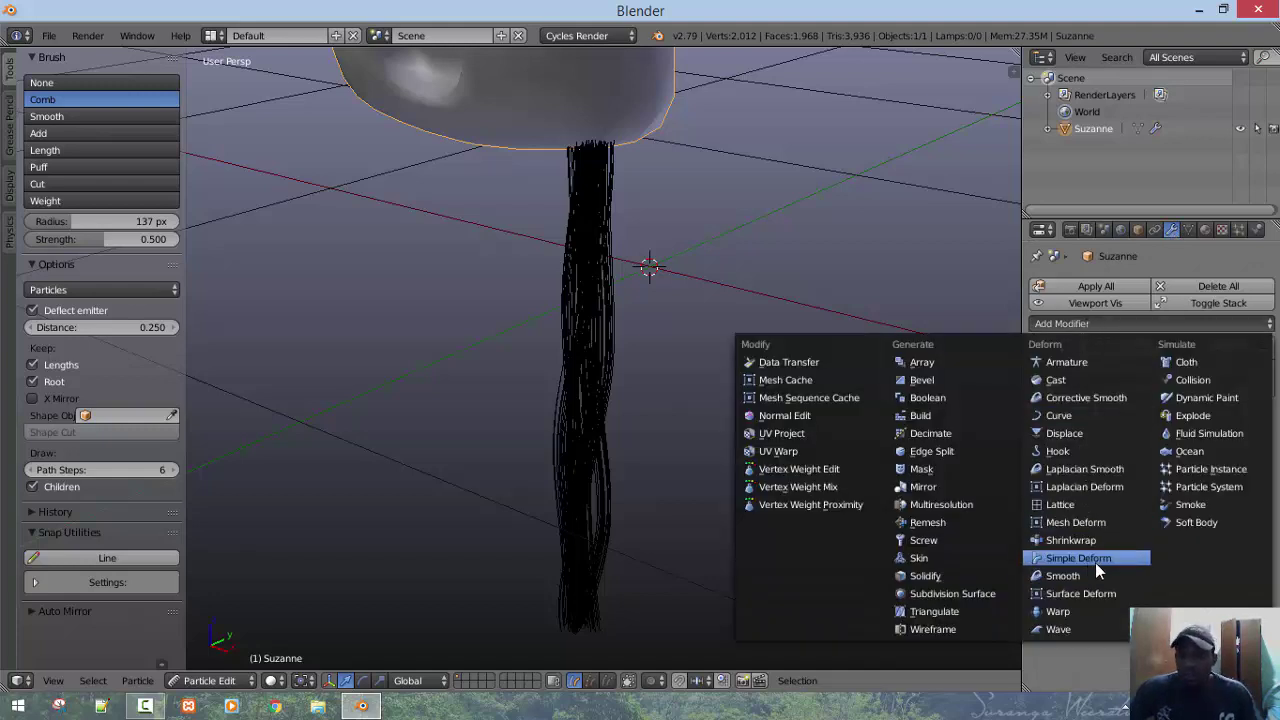
{"action": "left_click", "coordinate": [1258, 231]}
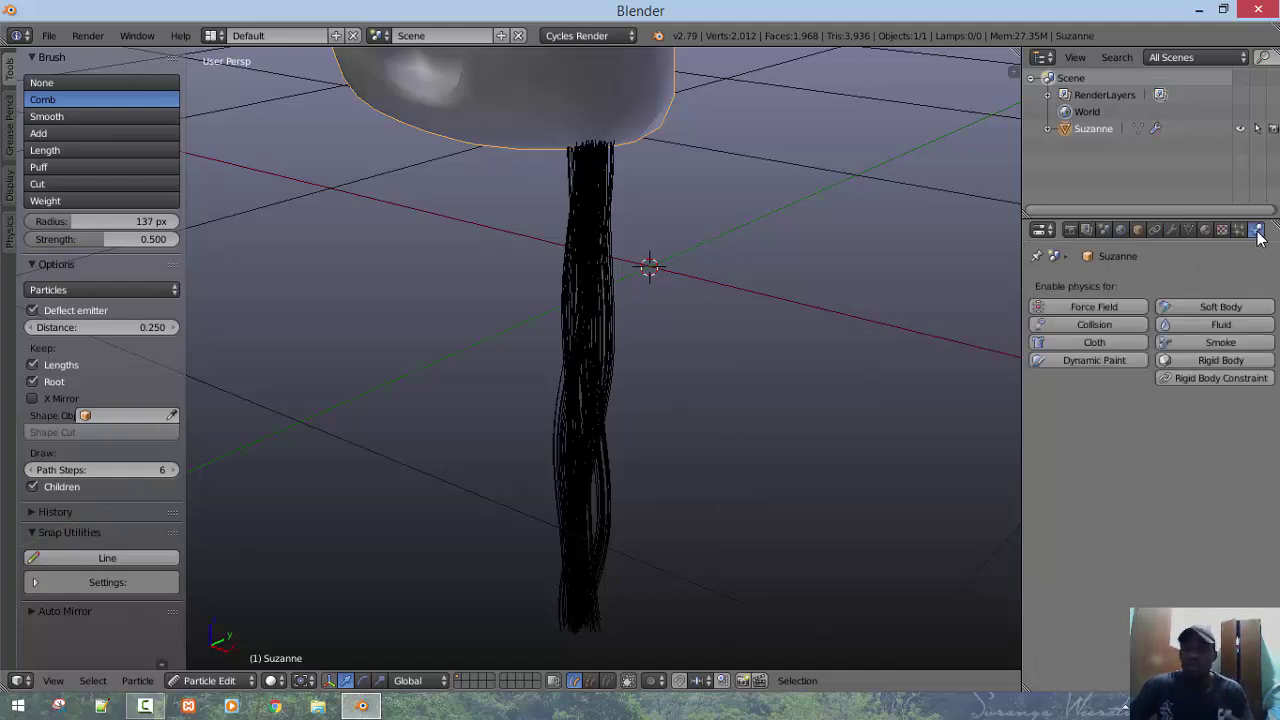
Return to the particle settings and set the Braid kink Frequency to 10
{"action": "left_click", "coordinate": [1239, 231]}
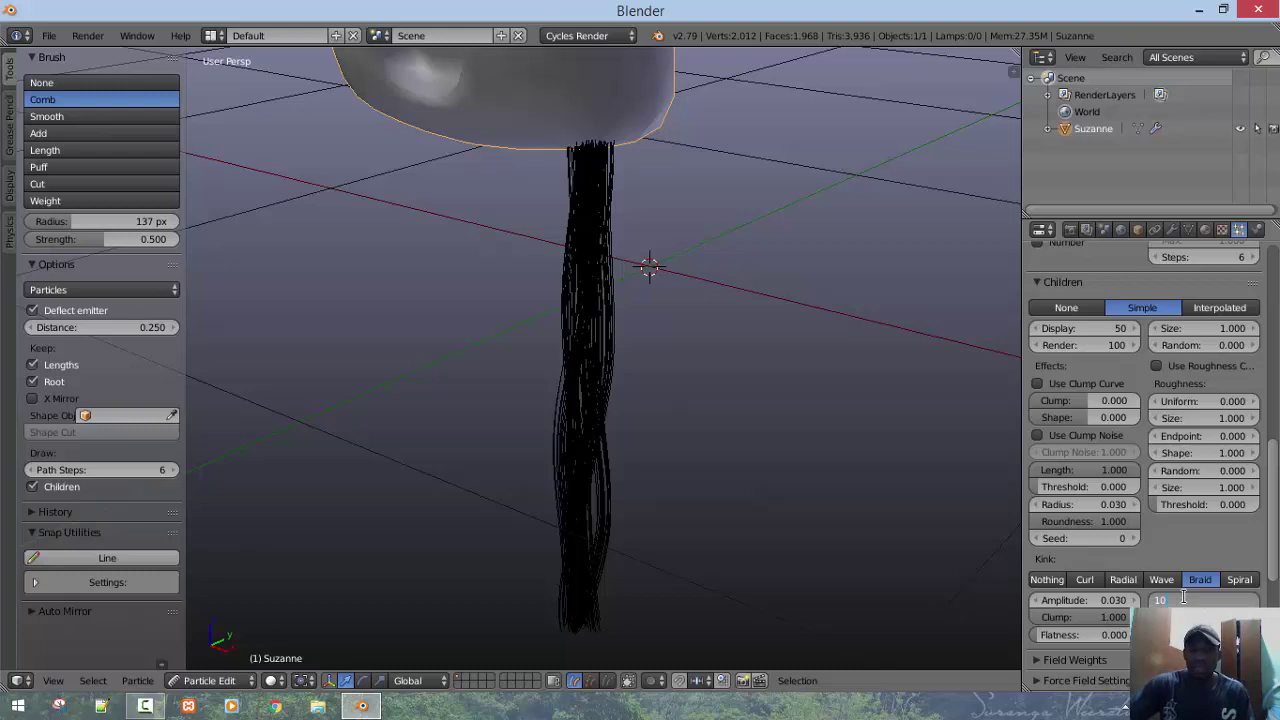
{"action": "scroll", "coordinate": [658, 344], "scroll_direction": "down", "scroll_amount": 3}
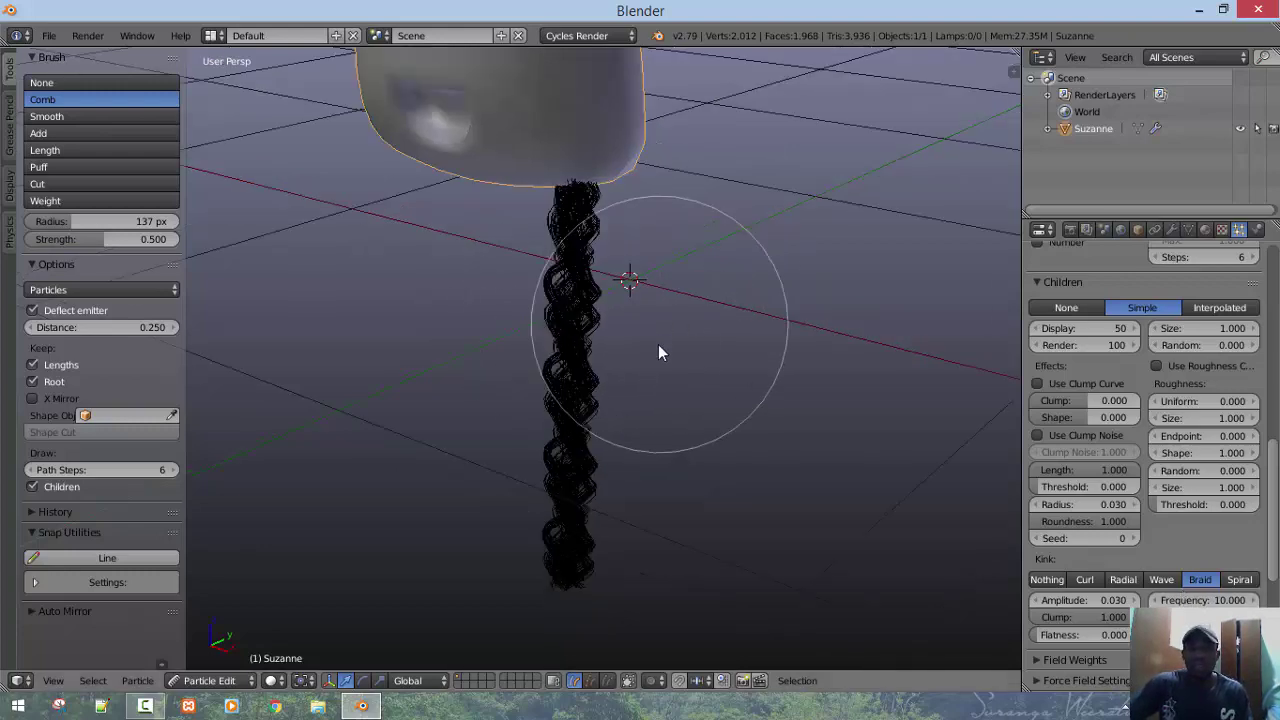
{"action": "middle_click_drag", "start_coordinate": [597, 354], "coordinate": [520, 289]}
{"action": "scroll", "coordinate": [566, 377], "scroll_direction": "up", "scroll_amount": 4}
{"action": "middle_click_drag", "start_coordinate": [566, 378], "coordinate": [634, 376]}
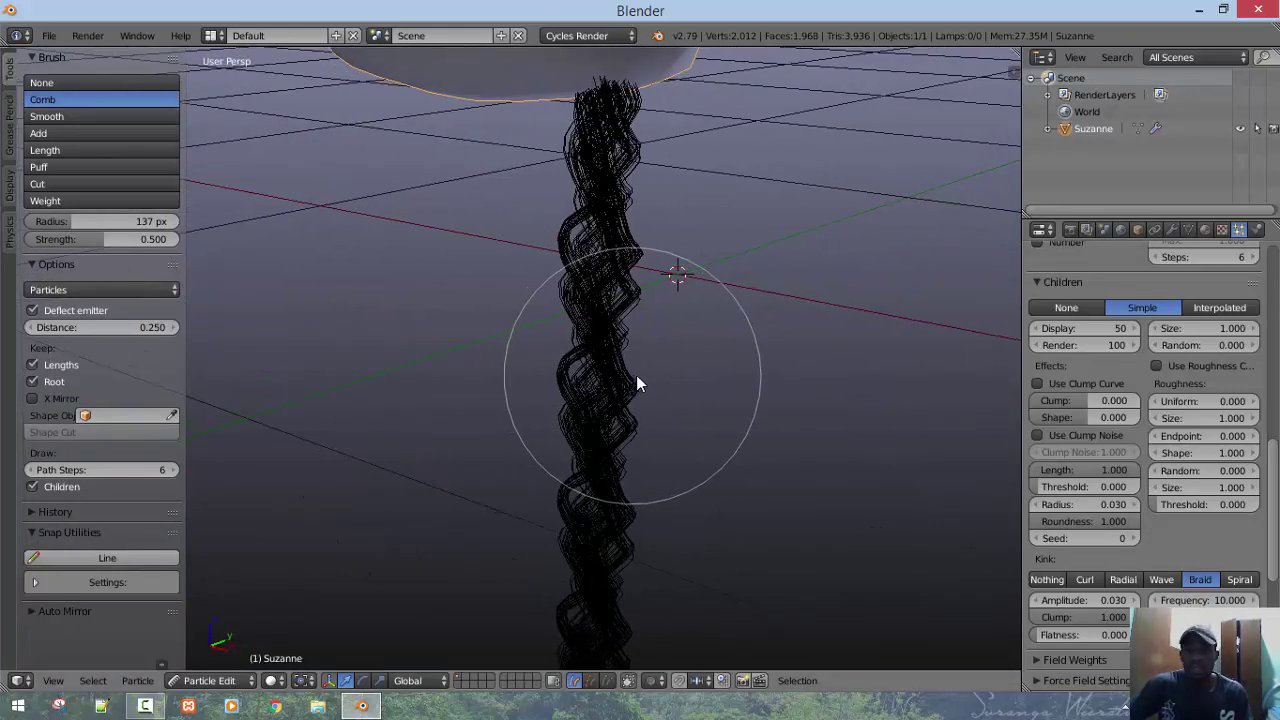
Raise the Braid kink Frequency to 15 and view the braided chin strand from the front
{"action": "left_click", "coordinate": [1200, 600]}
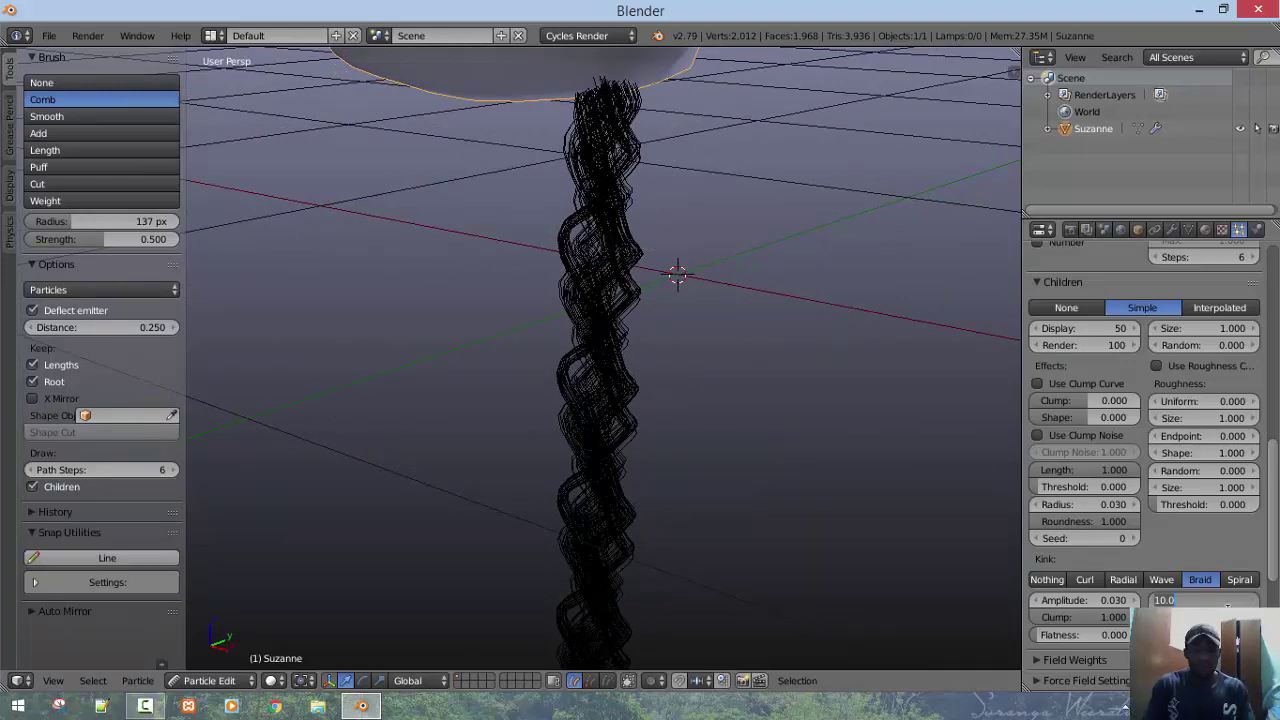
{"action": "type", "text": "15"}
{"action": "key", "text": "Return"}
{"action": "scroll", "coordinate": [526, 459], "scroll_direction": "down", "scroll_amount": 4}
{"action": "key", "text": "KP_1"}
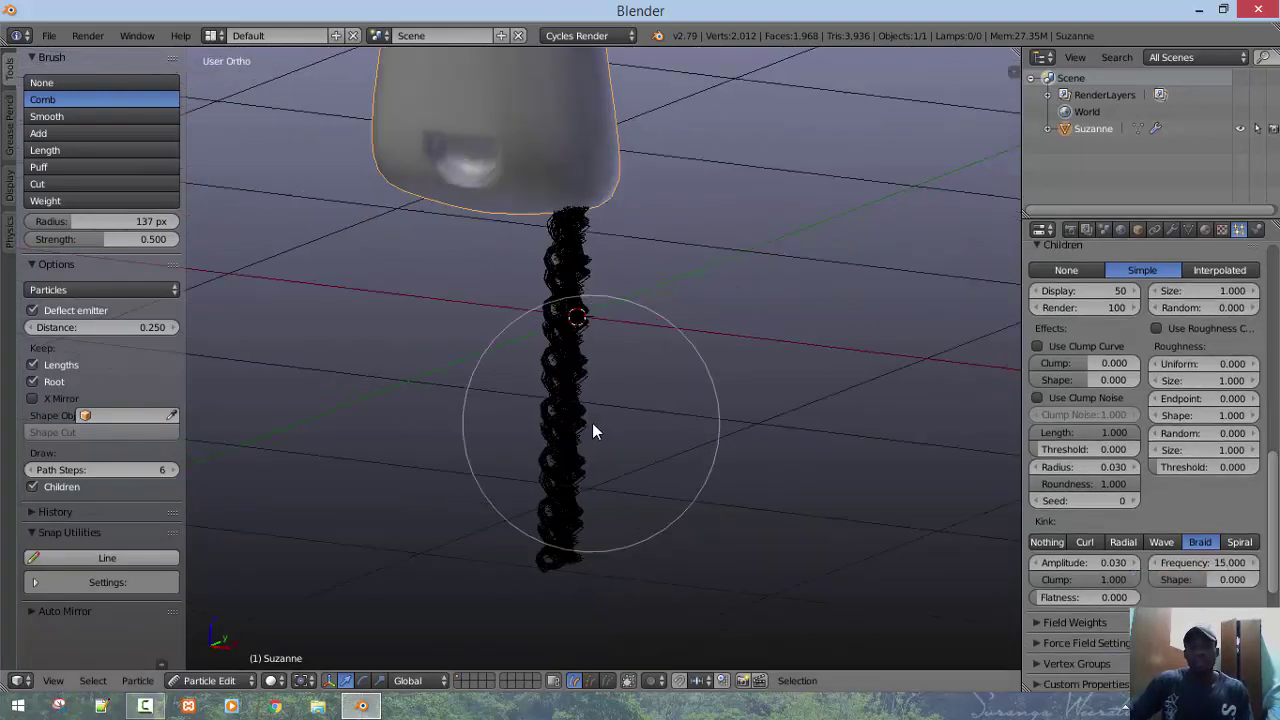
{"action": "scroll", "coordinate": [616, 427], "scroll_direction": "down", "scroll_amount": 4}
{"action": "scroll", "coordinate": [646, 424], "scroll_direction": "up", "scroll_amount": 4}
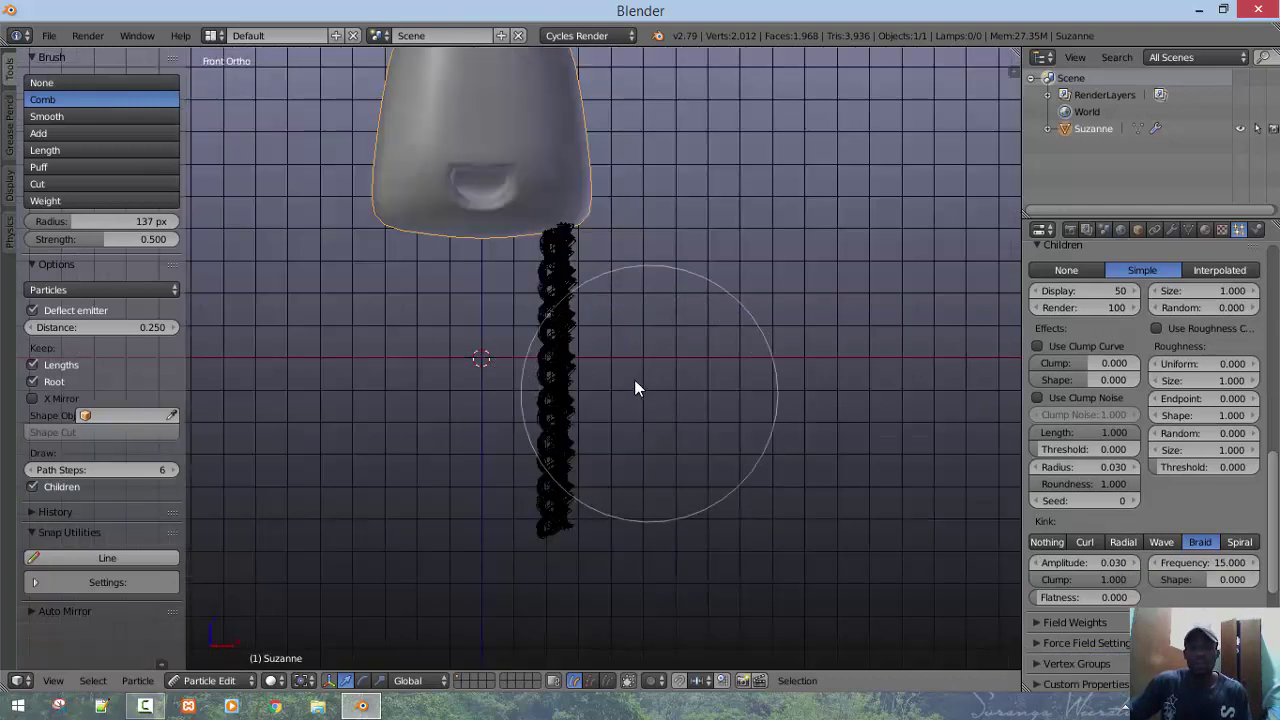
{"action": "middle_click_drag", "start_coordinate": [634, 386], "coordinate": [537, 460]}
{"action": "key", "text": "KP_1"}
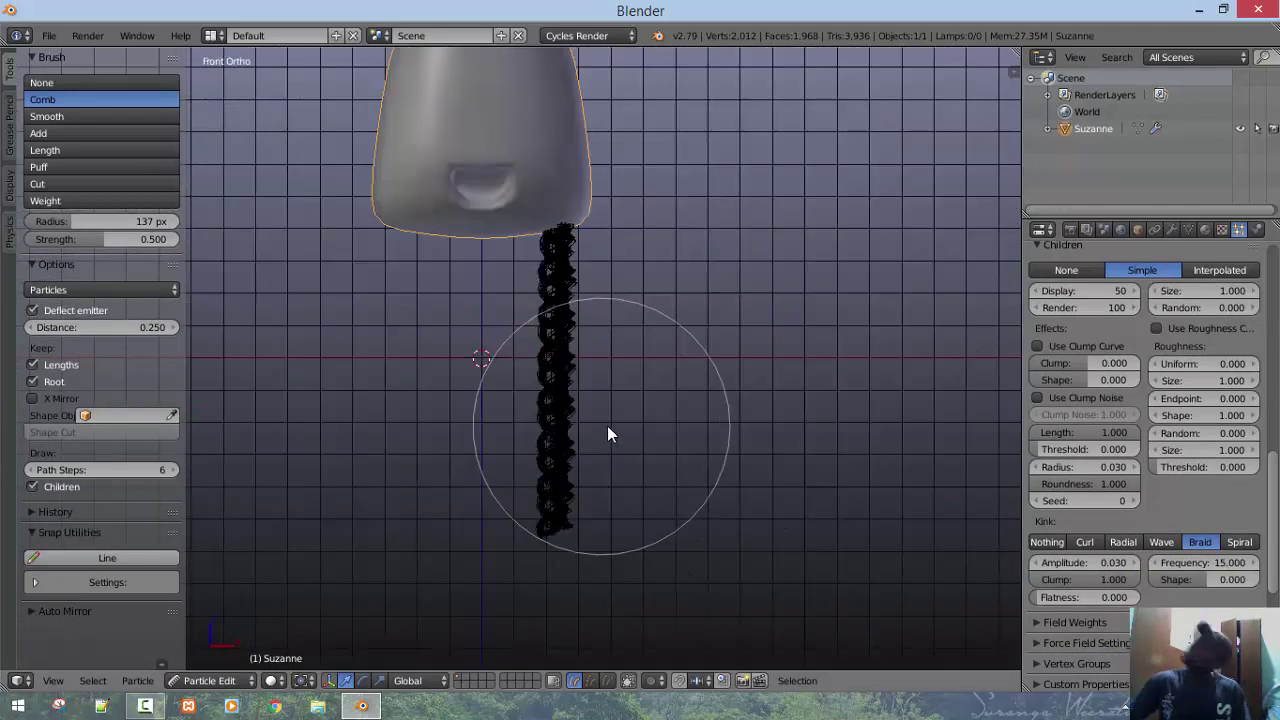
Lower the Braid kink Frequency to 8
{"action": "scroll", "coordinate": [646, 446], "scroll_direction": "up", "scroll_amount": 2}
{"action": "scroll", "coordinate": [570, 378], "scroll_direction": "down", "scroll_amount": 2}
{"action": "scroll", "coordinate": [570, 378], "scroll_direction": "up", "scroll_amount": 2}
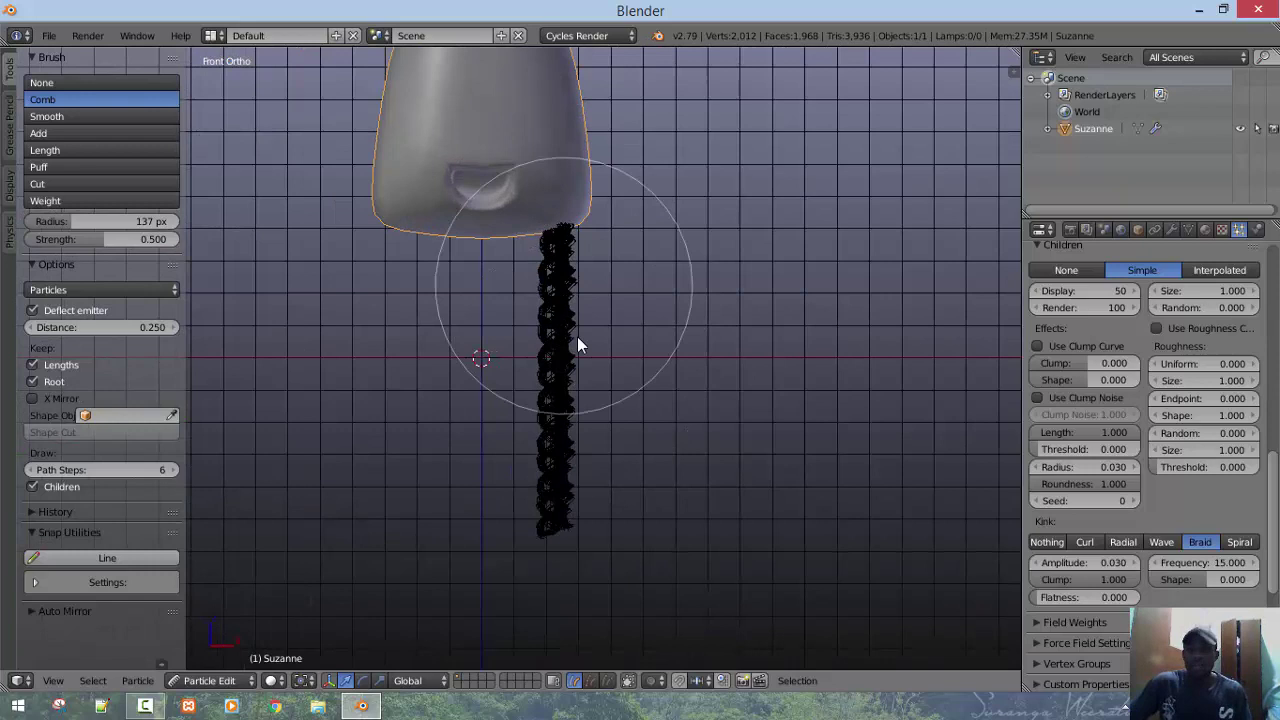
{"action": "left_click", "coordinate": [1180, 561]}
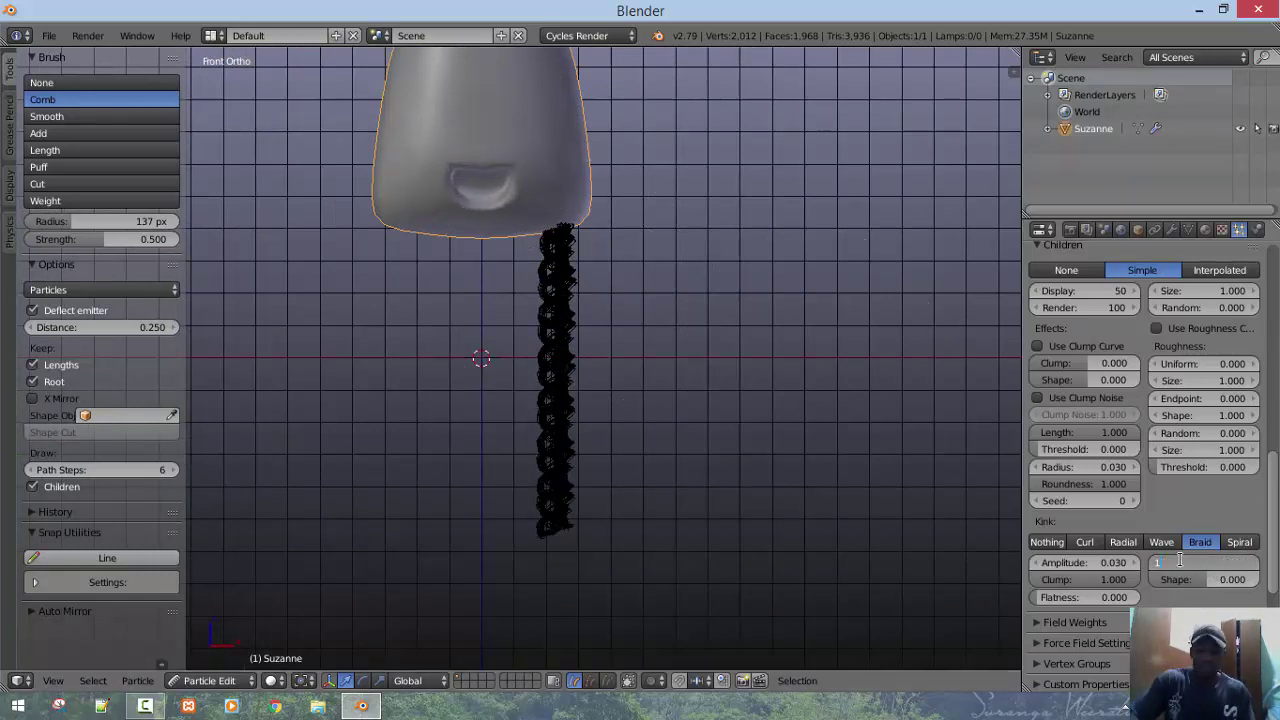
{"action": "key", "text": "Return"}
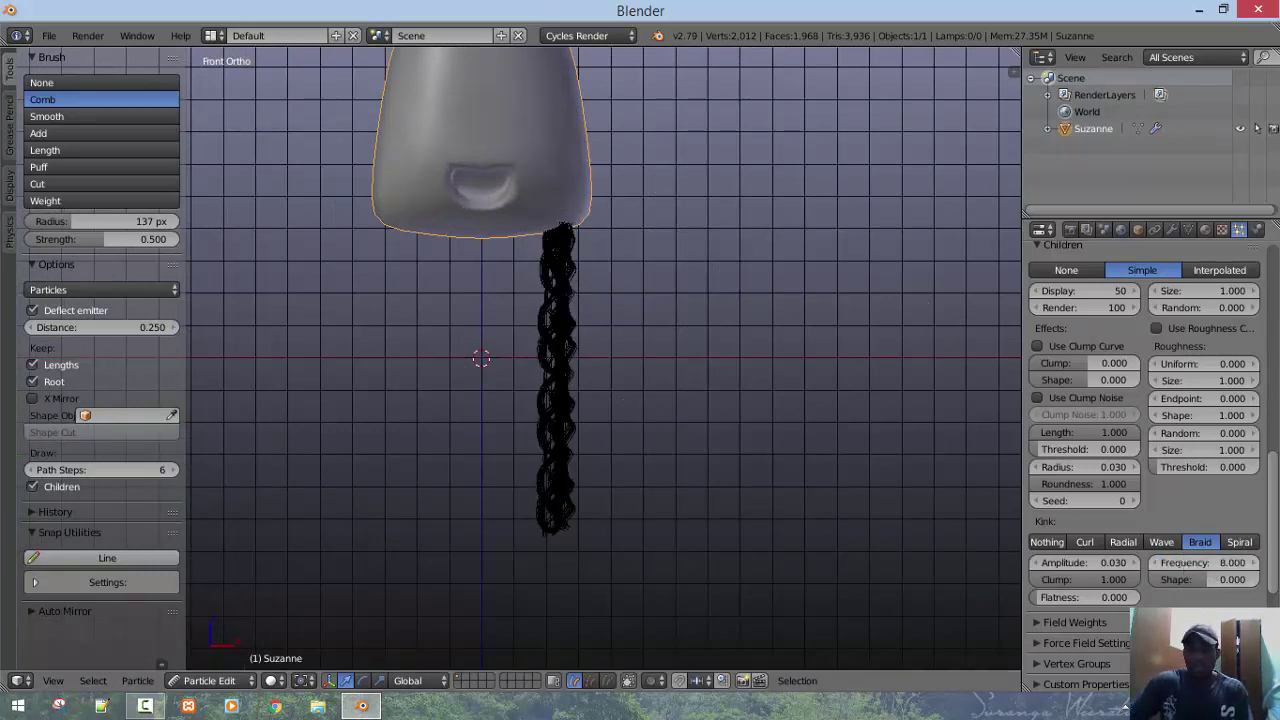
Set the Braid kink Frequency to 10 and view the chin strand from several angles
{"action": "left_click", "coordinate": [1240, 561]}
{"action": "key", "text": "Return"}
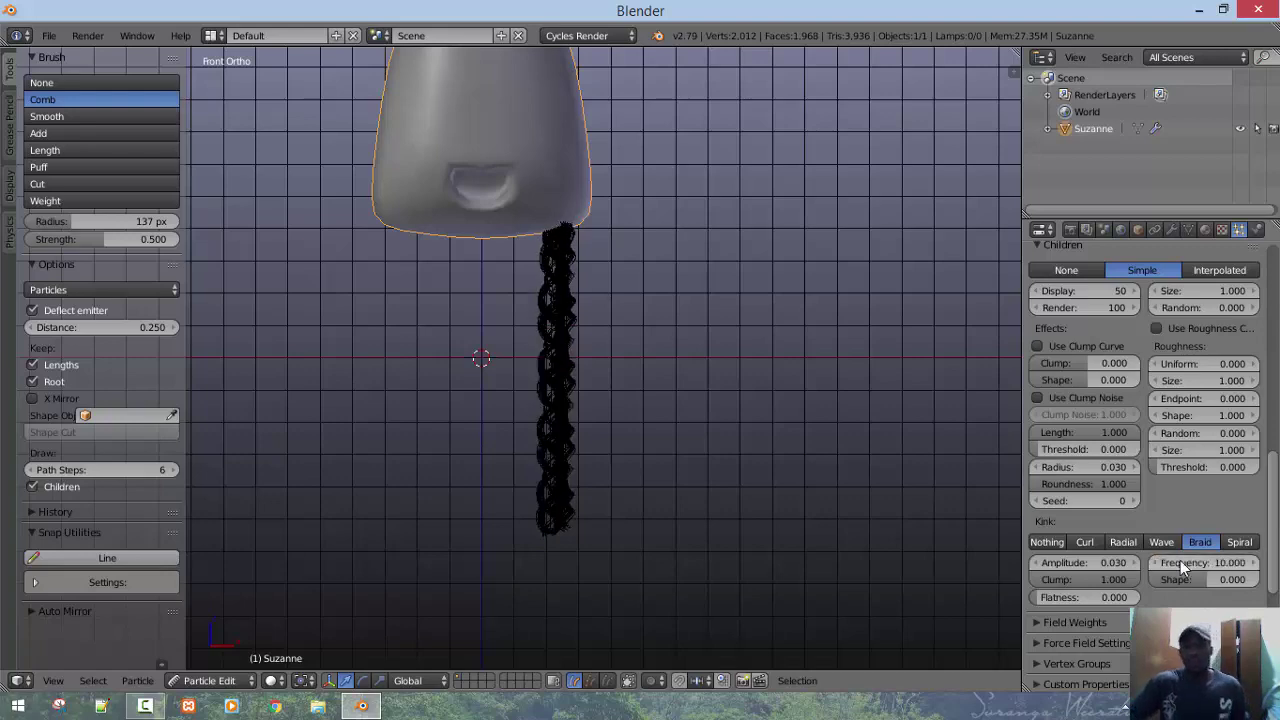
{"action": "middle_click_drag", "start_coordinate": [584, 456], "coordinate": [640, 300]}
{"action": "key", "text": "KP_1"}
{"action": "middle_click_drag", "start_coordinate": [711, 456], "coordinate": [657, 477]}
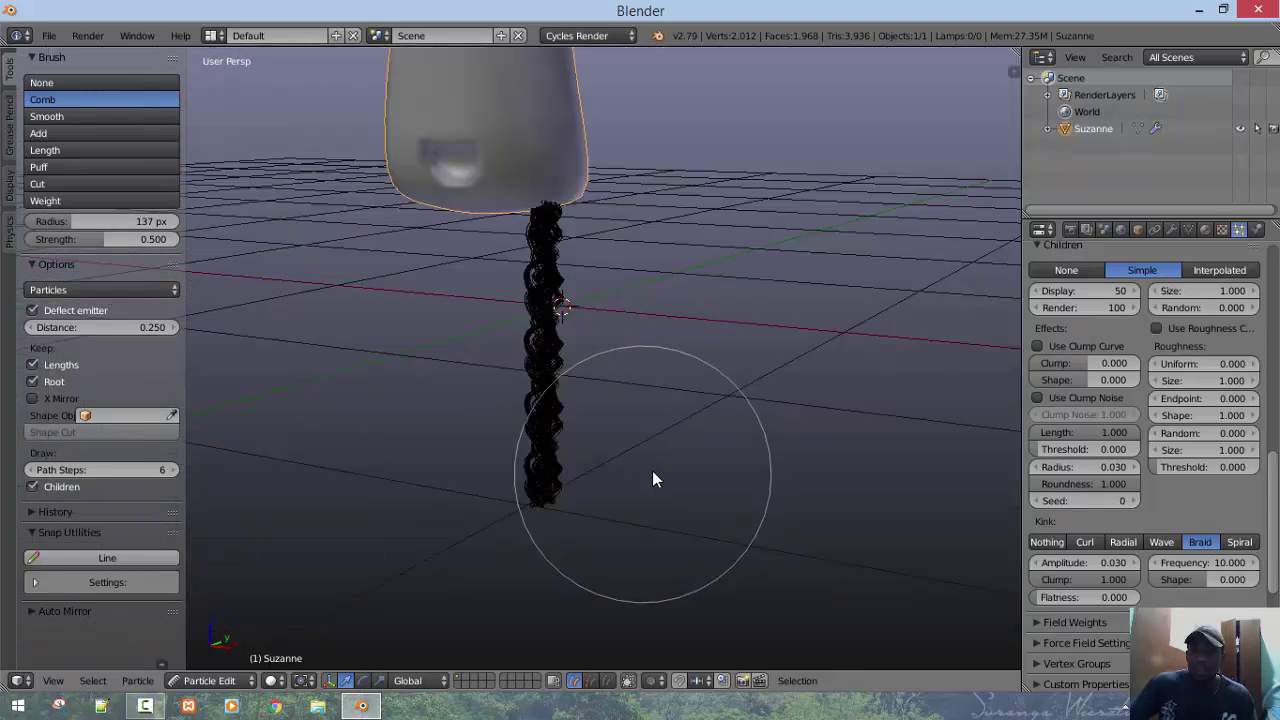
Enable the clump curve for the children and bring the curve's start point down to 0.00
{"action": "left_click", "coordinate": [1038, 346]}
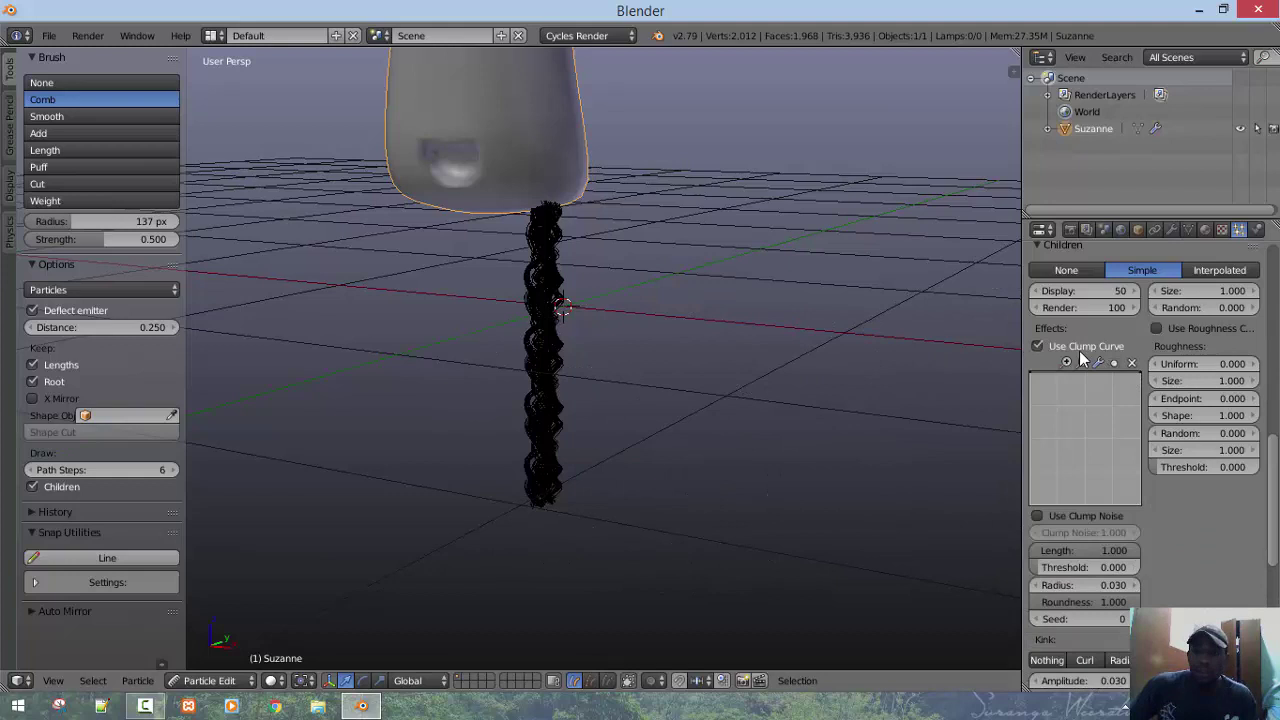
{"action": "left_click", "coordinate": [1040, 346]}
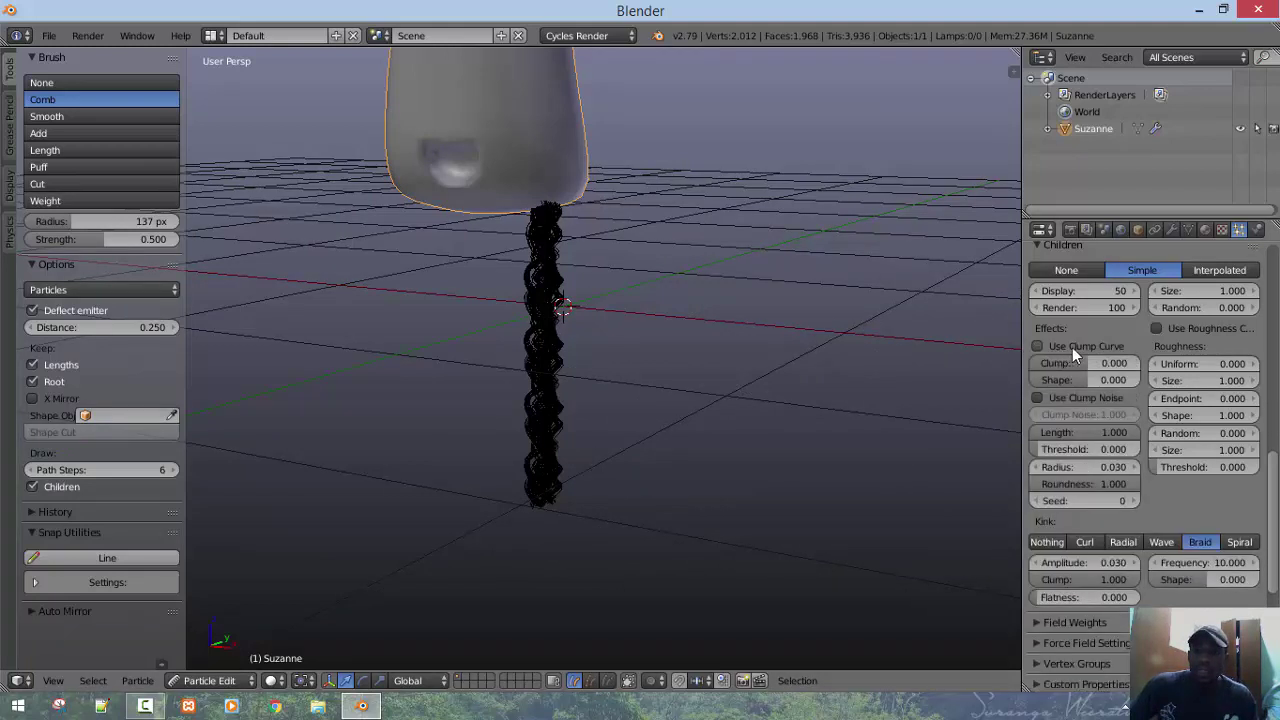
{"action": "left_click", "coordinate": [1082, 347]}
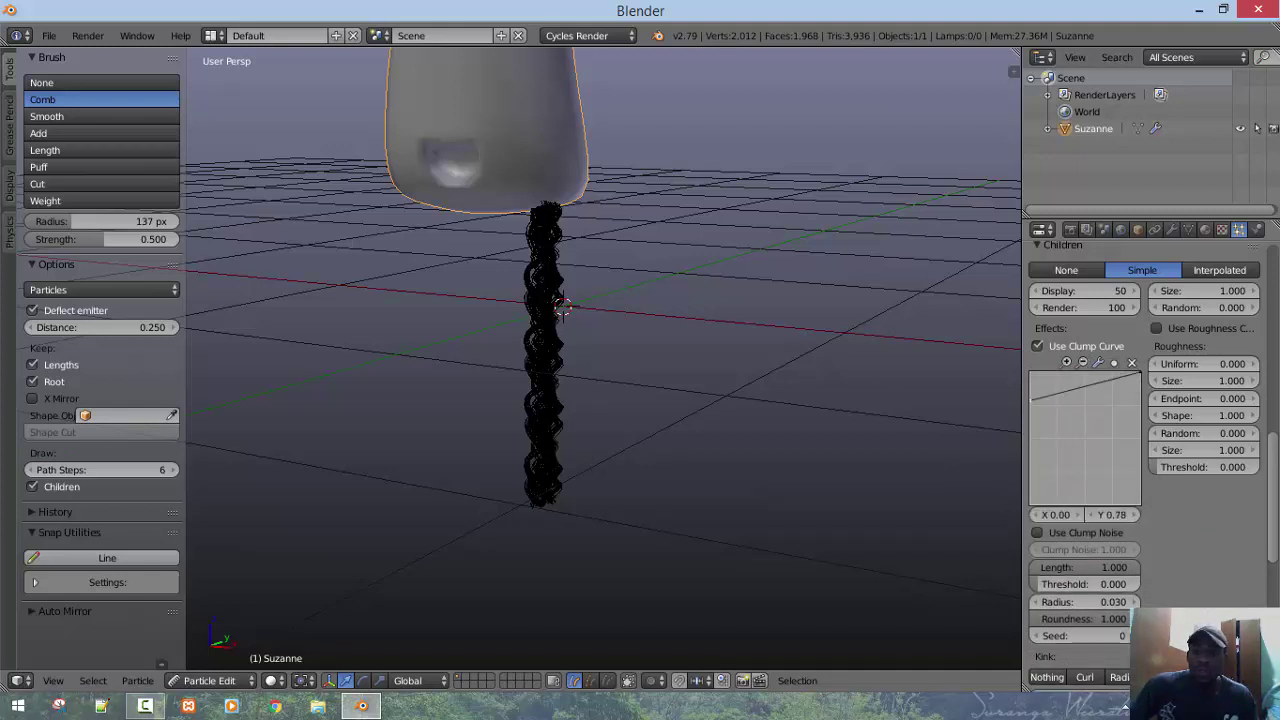
{"action": "middle_click_drag", "start_coordinate": [544, 499], "coordinate": [560, 494]}
{"action": "scroll", "coordinate": [560, 495], "scroll_direction": "up", "scroll_amount": 1}
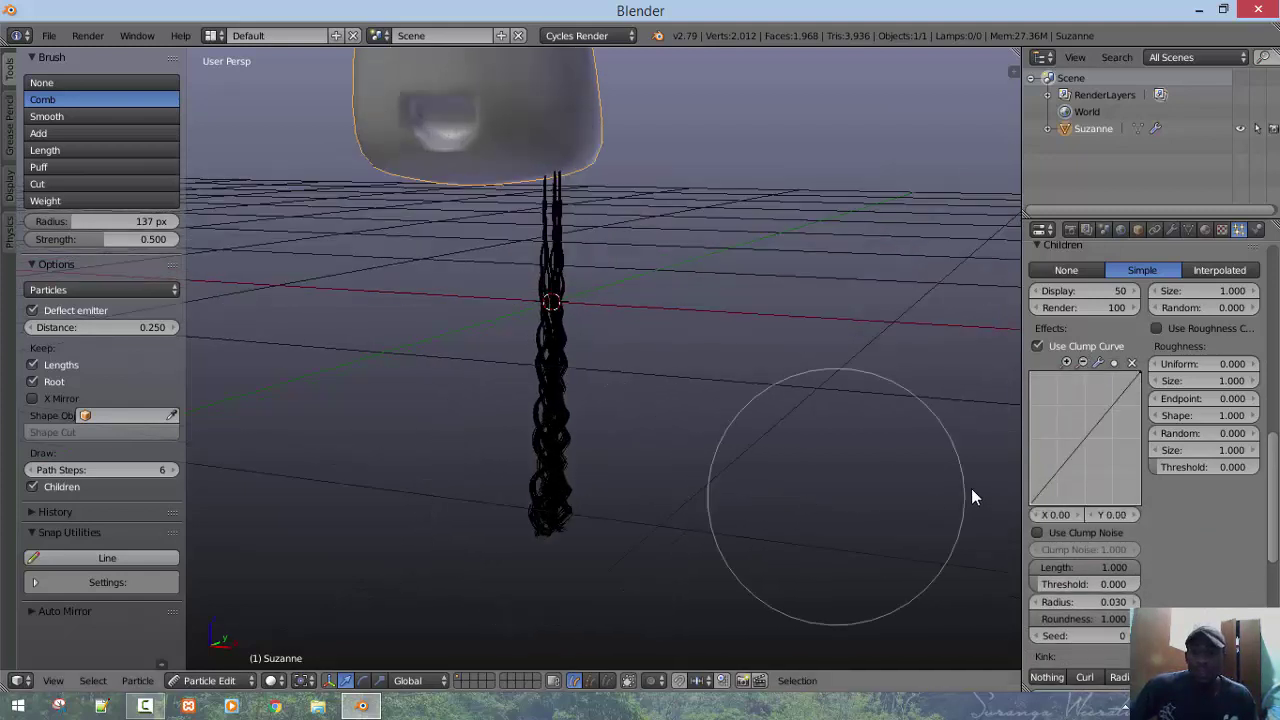
Shape the clump curve into an arch by raising its start to 0.25, lowering its end and adding a midpoint at X 0.58, Y 0.74
{"action": "left_click_drag", "start_coordinate": [1030, 503], "coordinate": [1031, 470]}
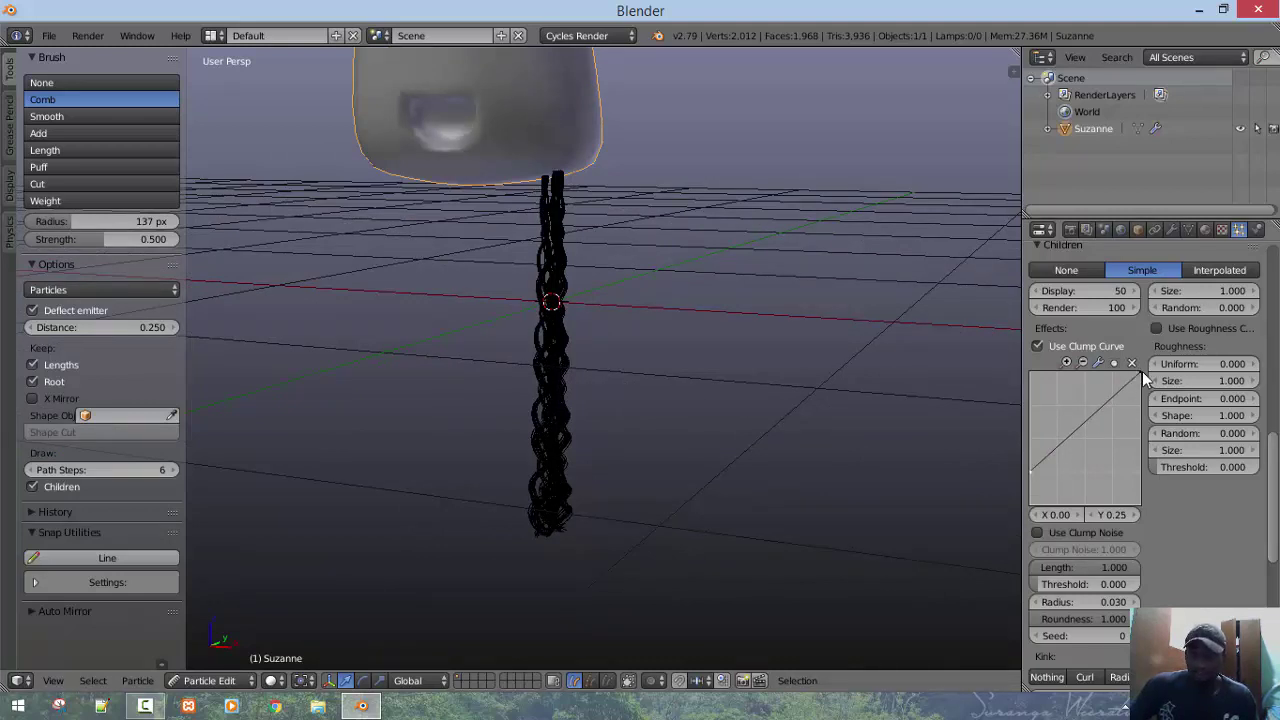
{"action": "left_click", "coordinate": [1138, 374]}
{"action": "left_click_drag", "start_coordinate": [1137, 373], "coordinate": [1138, 496]}
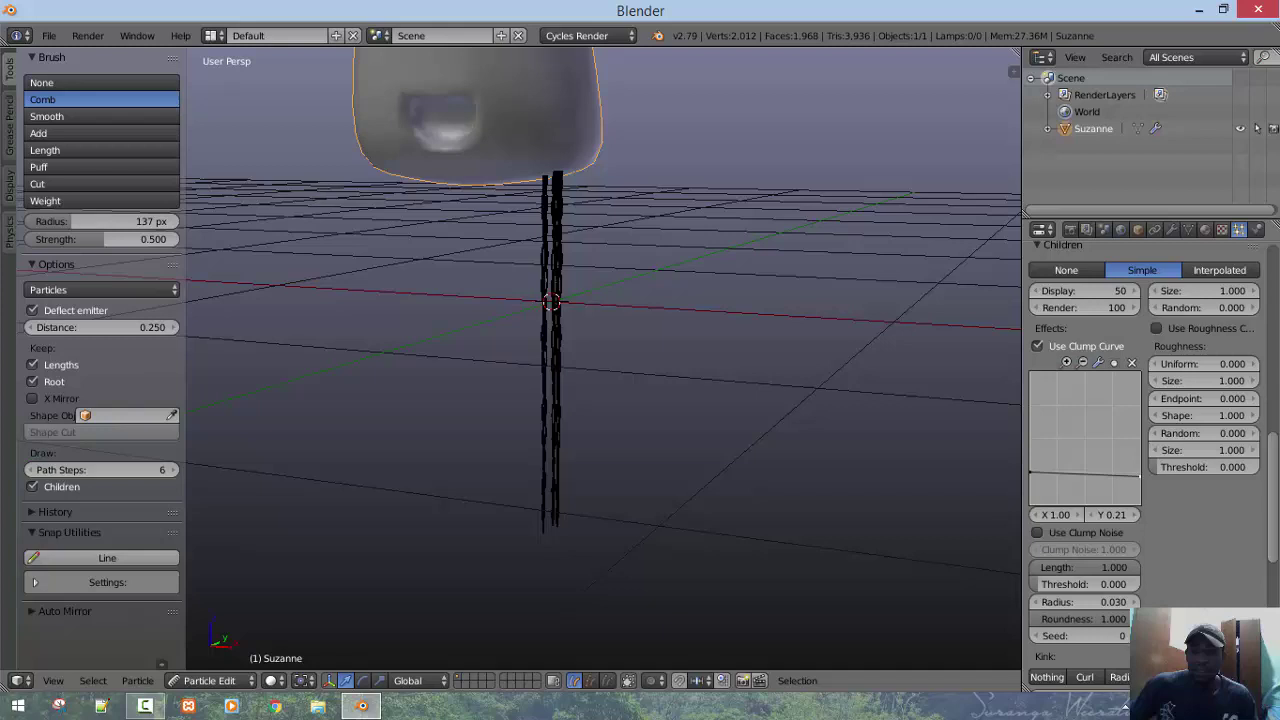
{"action": "left_click_drag", "start_coordinate": [1094, 484], "coordinate": [1092, 479]}
{"action": "left_click_drag", "start_coordinate": [1090, 418], "coordinate": [1099, 413]}
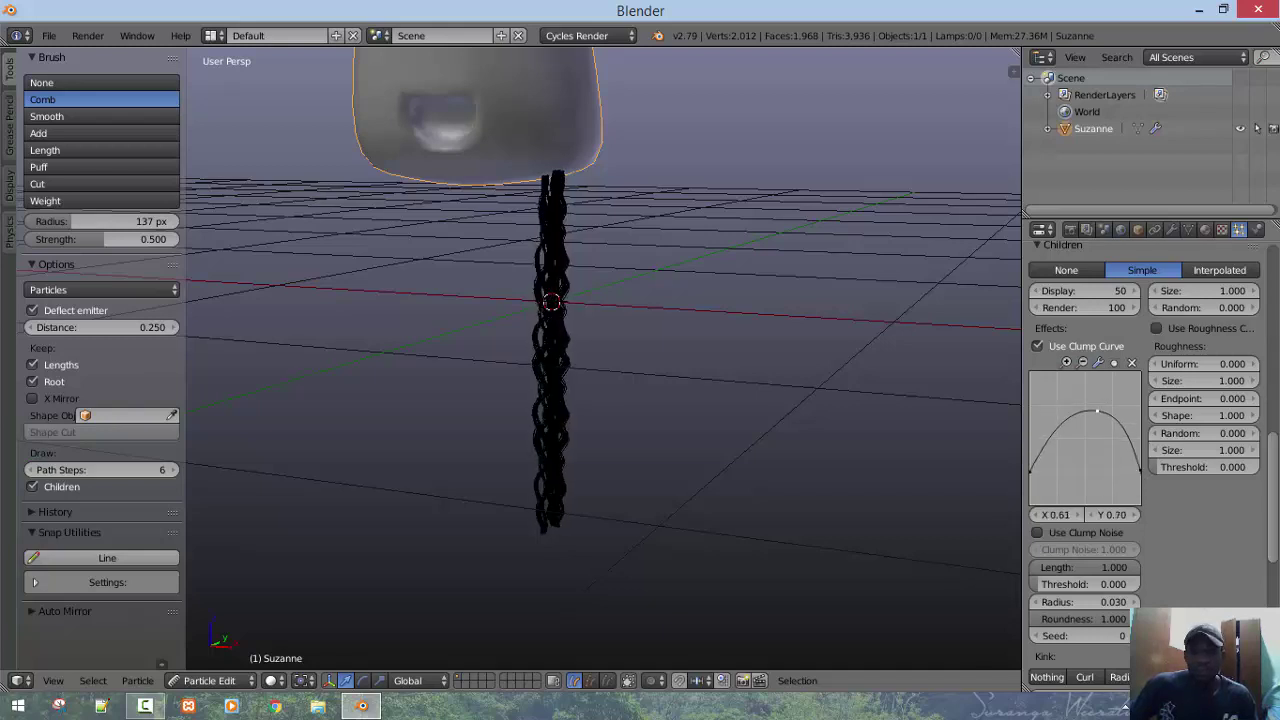
{"action": "scroll", "coordinate": [615, 455], "scroll_direction": "up", "scroll_amount": 3}
{"action": "middle_click_drag", "start_coordinate": [527, 454], "coordinate": [707, 483]}
{"action": "scroll", "coordinate": [610, 486], "scroll_direction": "down", "scroll_amount": 3}
{"action": "scroll", "coordinate": [467, 511], "scroll_direction": "up", "scroll_amount": 4}
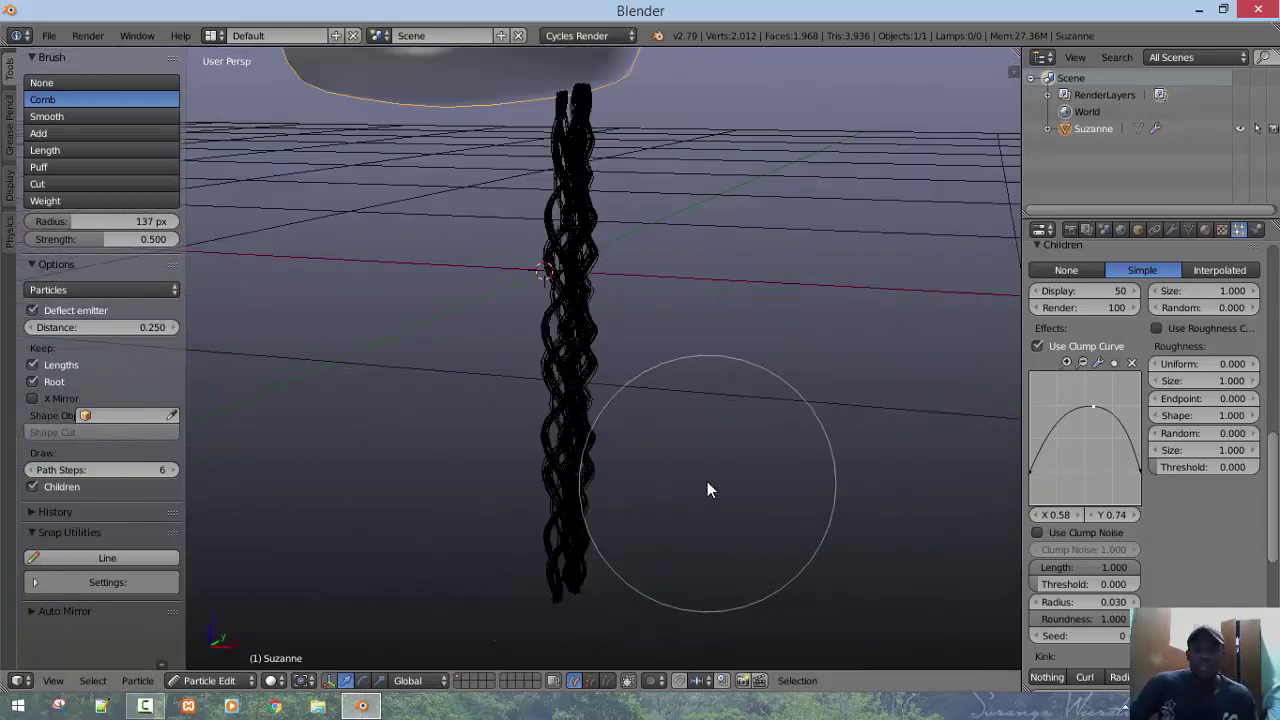
Set the Braid kink Amplitude to 0.004 in front view
{"action": "key", "text": "KP_1"}
{"action": "scroll", "coordinate": [1165, 600], "scroll_direction": "down", "scroll_amount": 4}
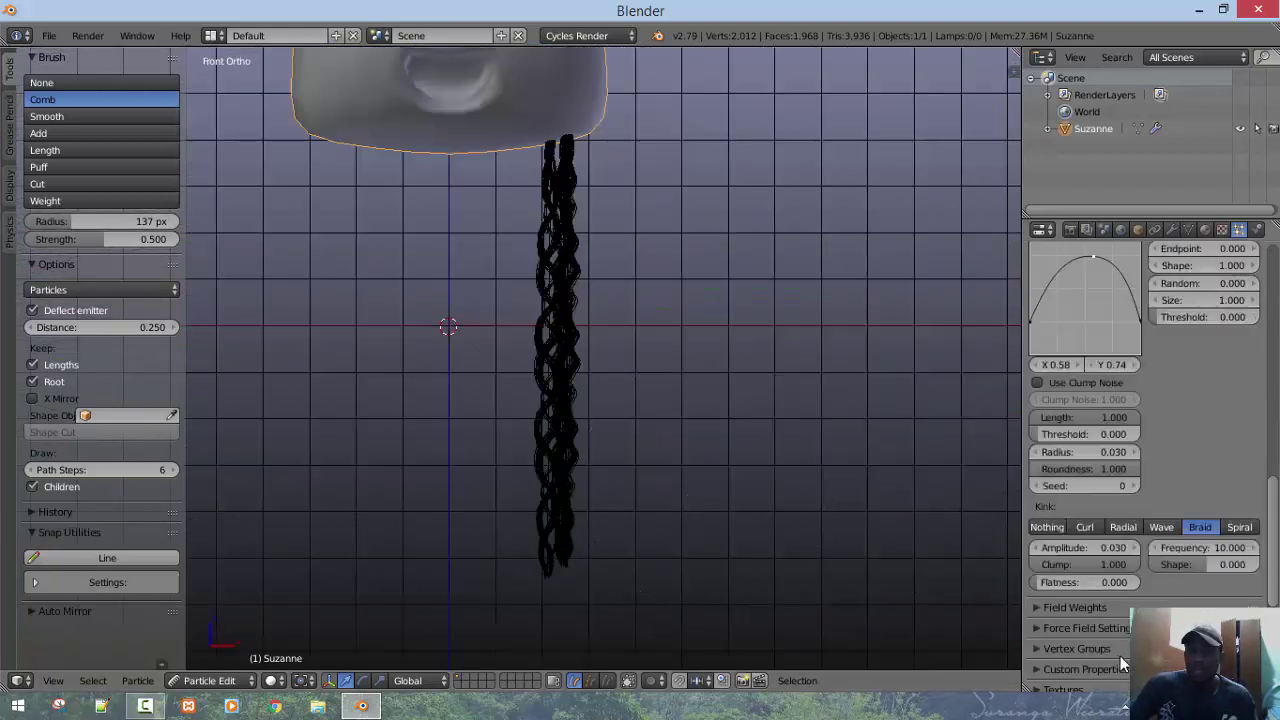
{"action": "left_click", "coordinate": [1092, 547]}
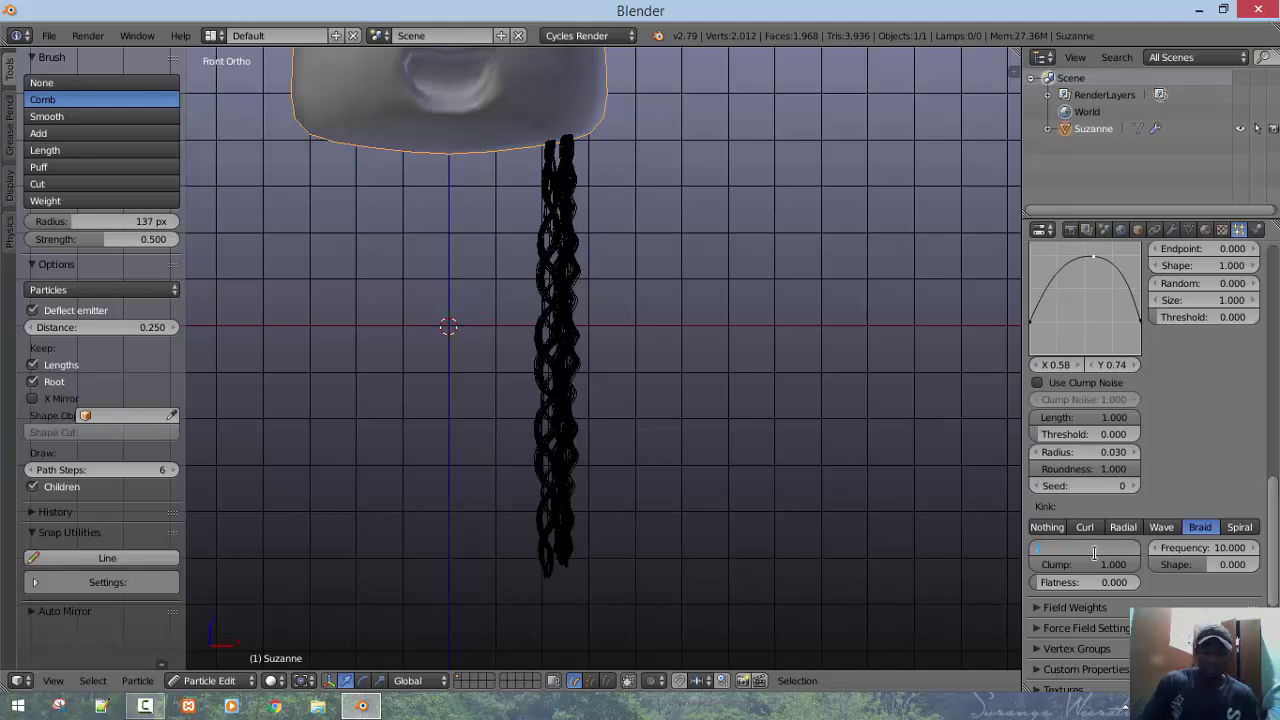
{"action": "type", "text": "0.004"}
{"action": "key", "text": "Return"}
Raise the Braid kink Amplitude in small increments to 0.018
{"action": "left_click", "coordinate": [1133, 548]}
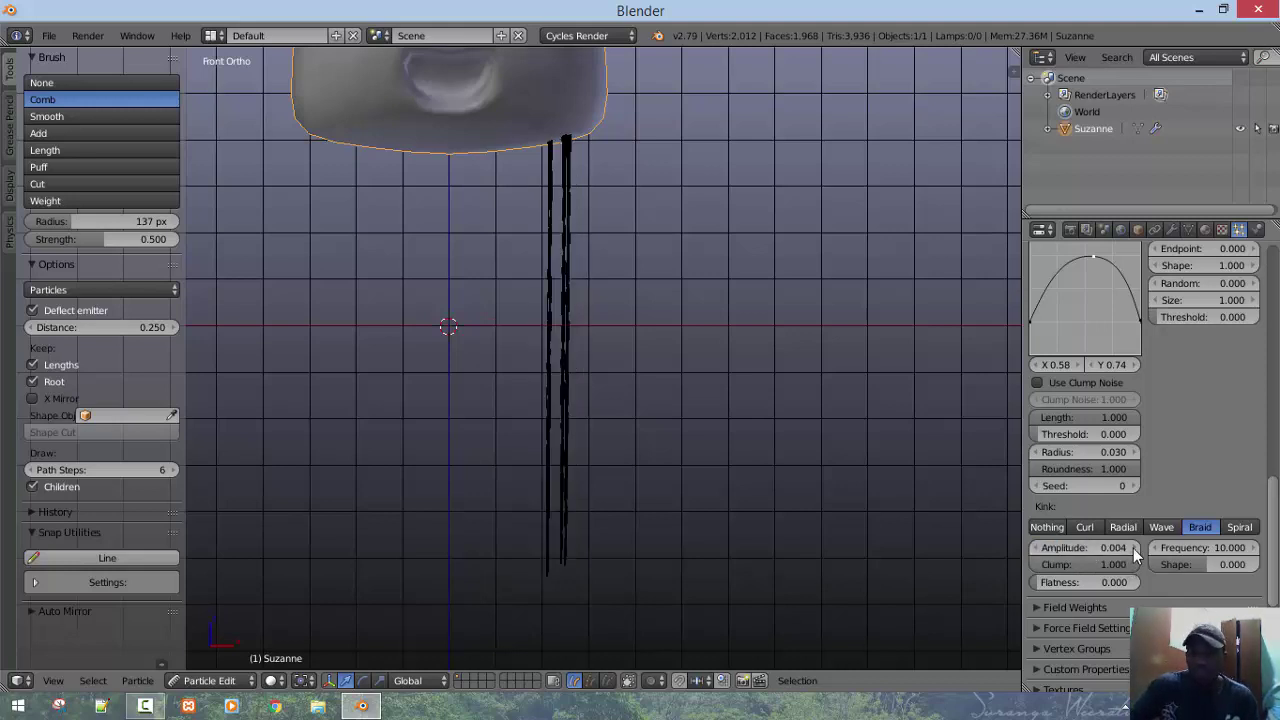
{"action": "left_click", "coordinate": [1133, 548]}
{"action": "left_click", "coordinate": [1133, 548]}
{"action": "left_click", "coordinate": [1133, 548]}
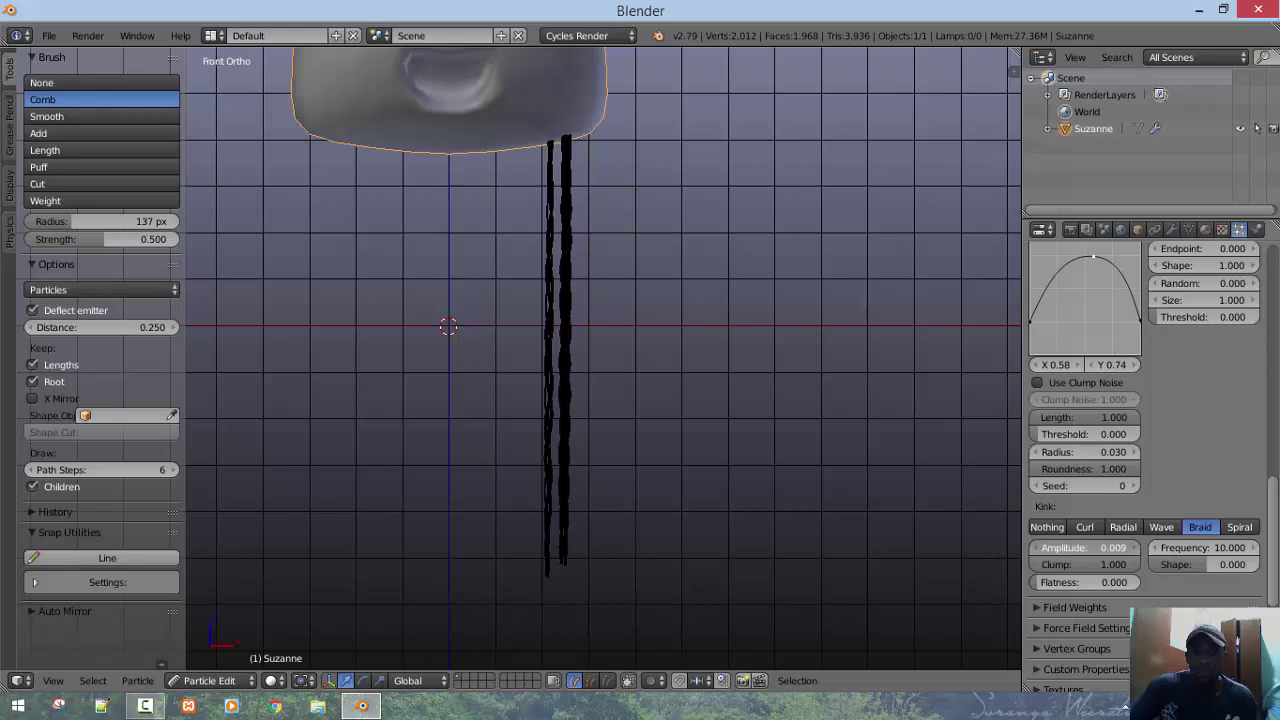
{"action": "left_click", "coordinate": [1133, 548]}
{"action": "left_click", "coordinate": [1133, 548]}
{"action": "left_click", "coordinate": [1133, 548]}
{"action": "left_click", "coordinate": [1133, 548]}
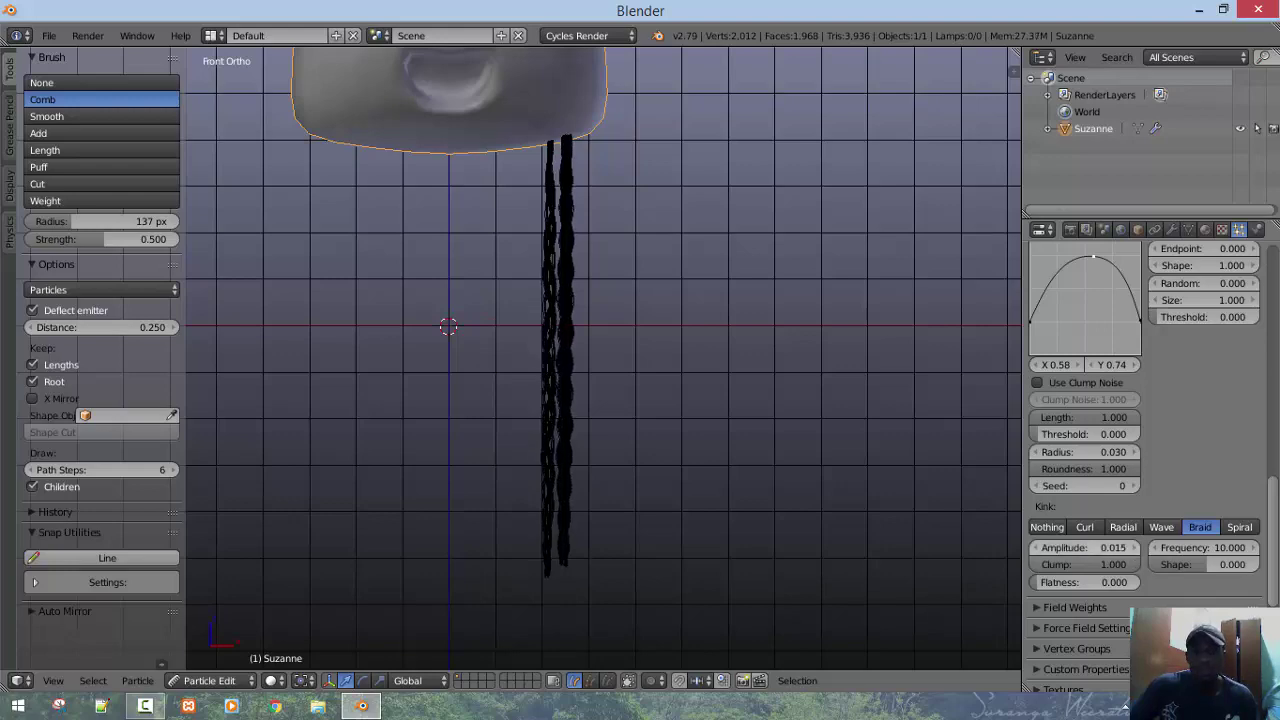
{"action": "left_click", "coordinate": [1133, 548]}
{"action": "left_click", "coordinate": [1133, 548]}
{"action": "left_click", "coordinate": [1133, 548]}
{"action": "left_click", "coordinate": [1133, 548]}
{"action": "scroll", "coordinate": [621, 350], "scroll_direction": "up", "scroll_amount": 3}
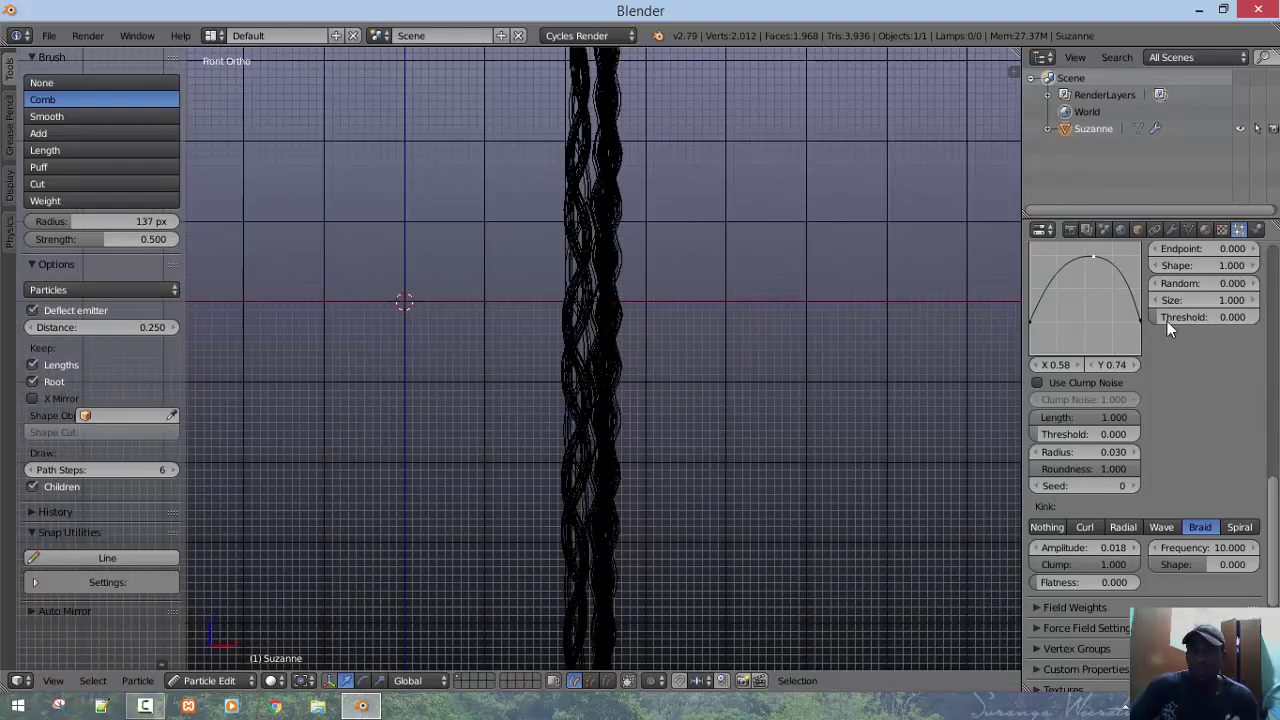
Set the number of displayed children to 1000
{"action": "scroll", "coordinate": [1167, 321], "scroll_direction": "up", "scroll_amount": 6}
{"action": "left_click", "coordinate": [1102, 401]}
{"action": "type", "text": "1"}
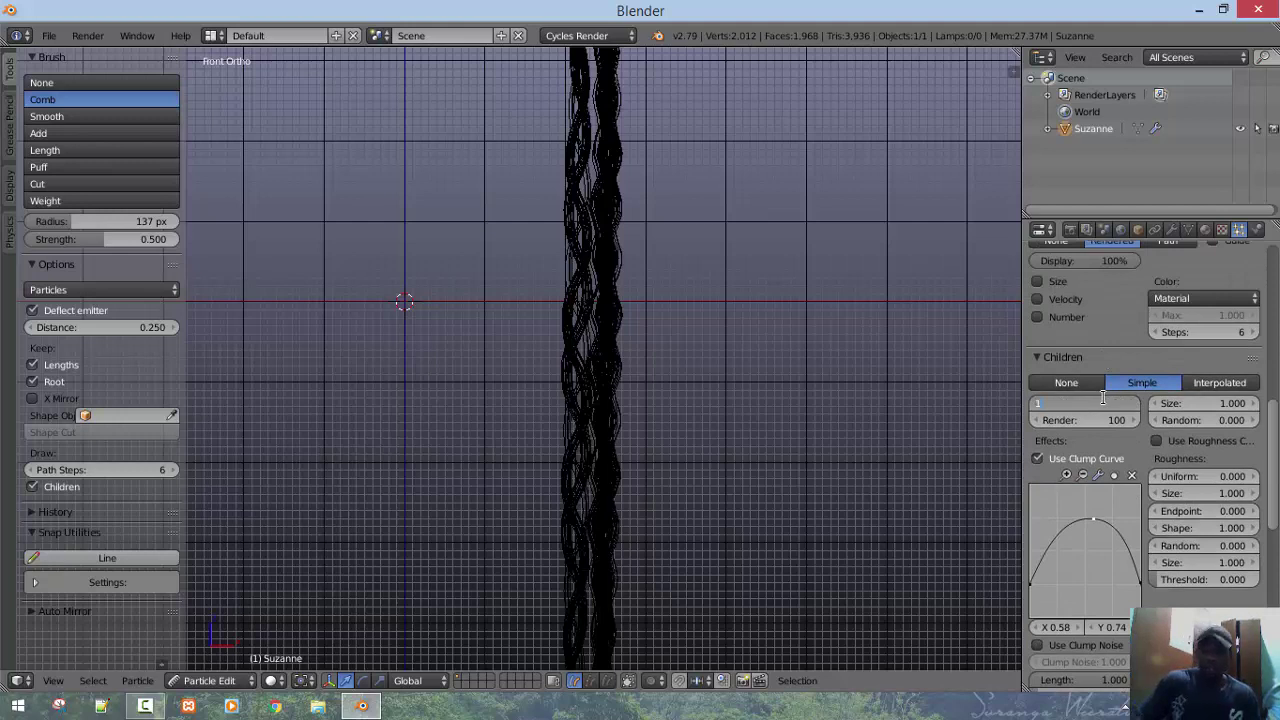
{"action": "type", "text": "000"}
{"action": "key", "text": "Return"}
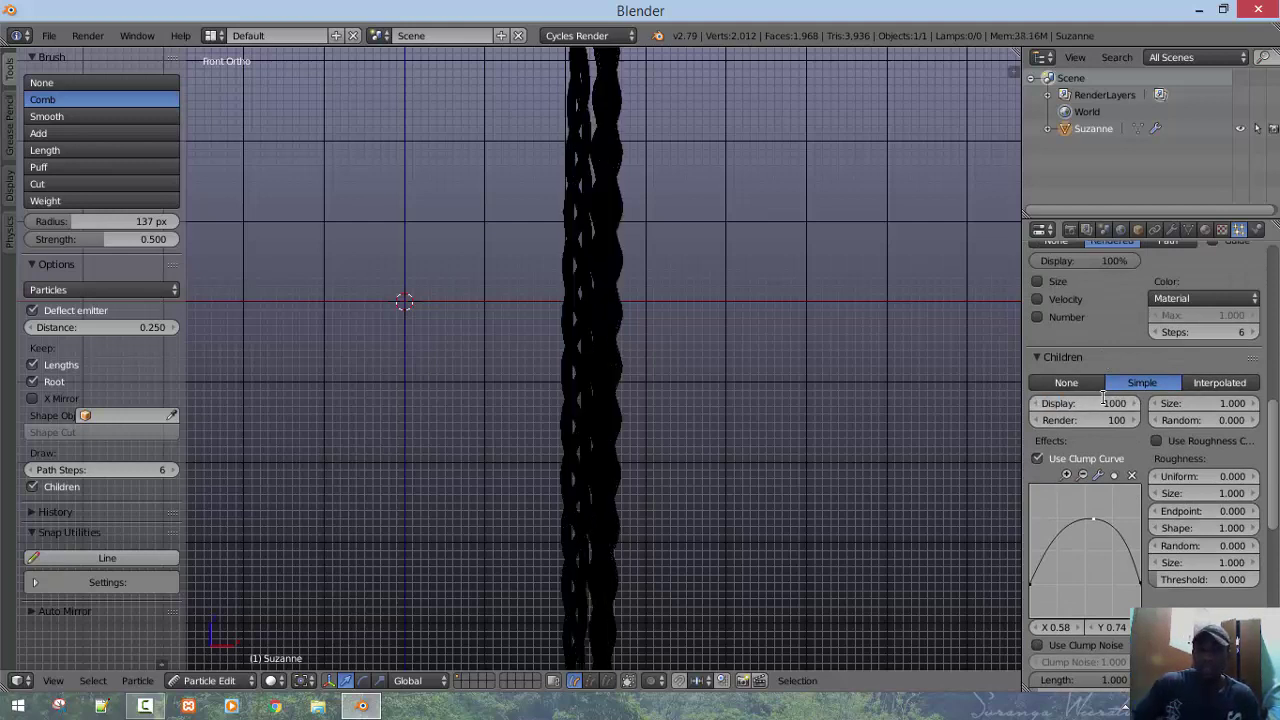
Reduce the number of displayed children to 100
{"action": "left_click", "coordinate": [1104, 401]}
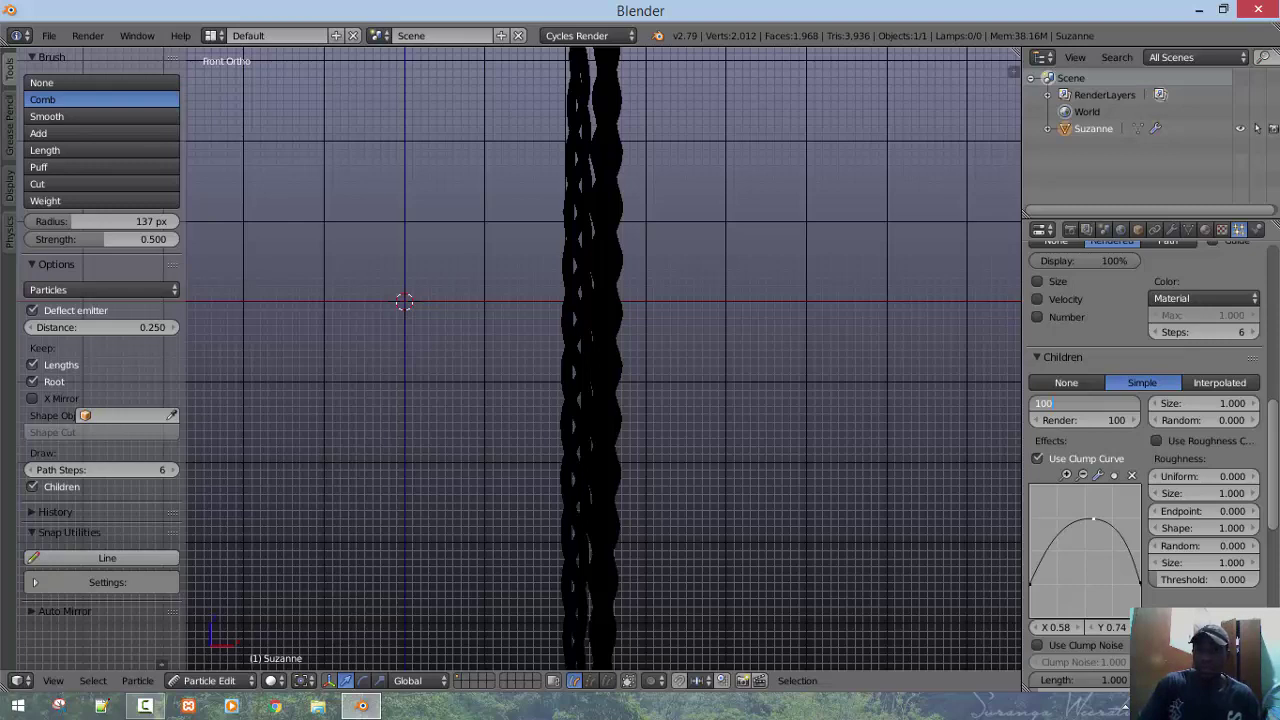
{"action": "type", "text": "100"}
{"action": "key", "text": "Return"}
Examine the two strands up close at an angle and from the front, up to their roots on the chin
{"action": "mouse_move", "coordinate": [517, 389]}
{"action": "middle_mouse_down"}
{"action": "mouse_move", "coordinate": [591, 423]}
{"action": "mouse_move", "coordinate": [560, 434]}
{"action": "mouse_move", "coordinate": [677, 423]}
{"action": "mouse_move", "coordinate": [505, 475]}
{"action": "middle_mouse_up"}
{"action": "scroll", "coordinate": [505, 466], "scroll_direction": "up", "scroll_amount": 5}
{"action": "scroll", "coordinate": [588, 452], "scroll_direction": "up", "scroll_amount": 4}
{"action": "middle_click_drag", "start_coordinate": [587, 454], "coordinate": [663, 449]}
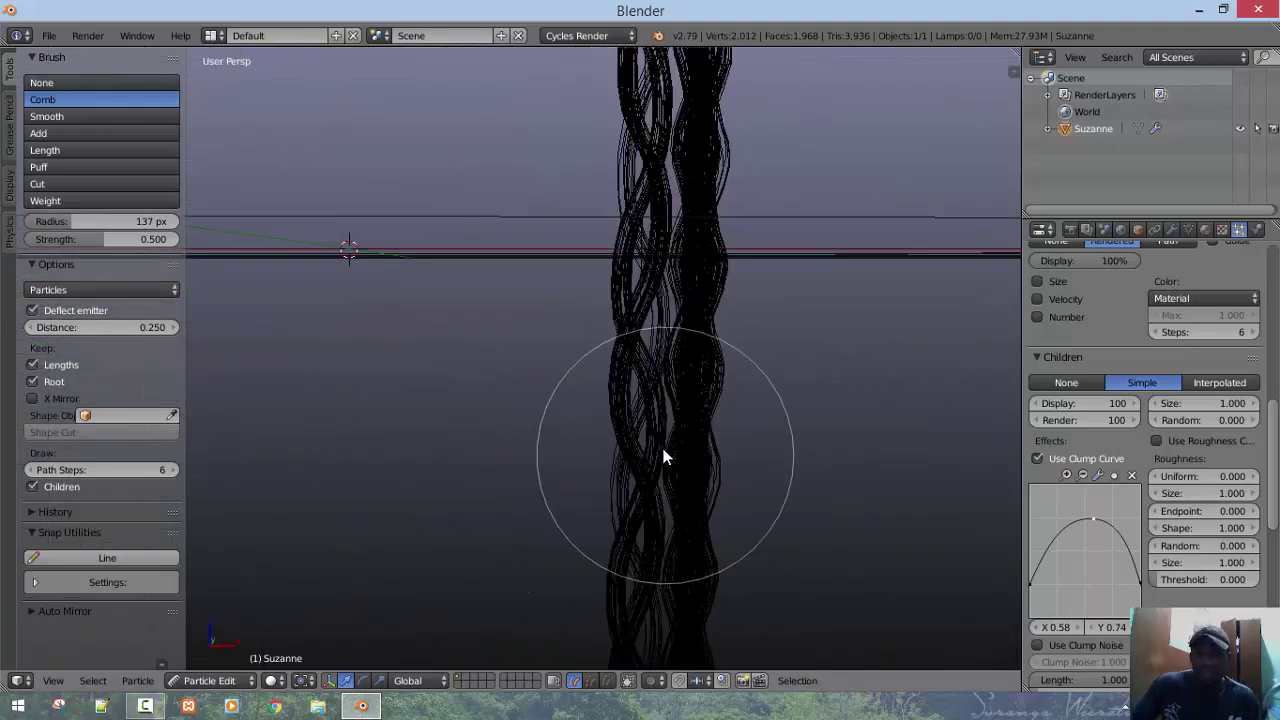
{"action": "key", "text": "KP_1"}
{"action": "middle_click_drag", "start_coordinate": [652, 348], "coordinate": [616, 508], "text": "shift"}
{"action": "scroll", "coordinate": [617, 506], "scroll_direction": "up", "scroll_amount": 3}
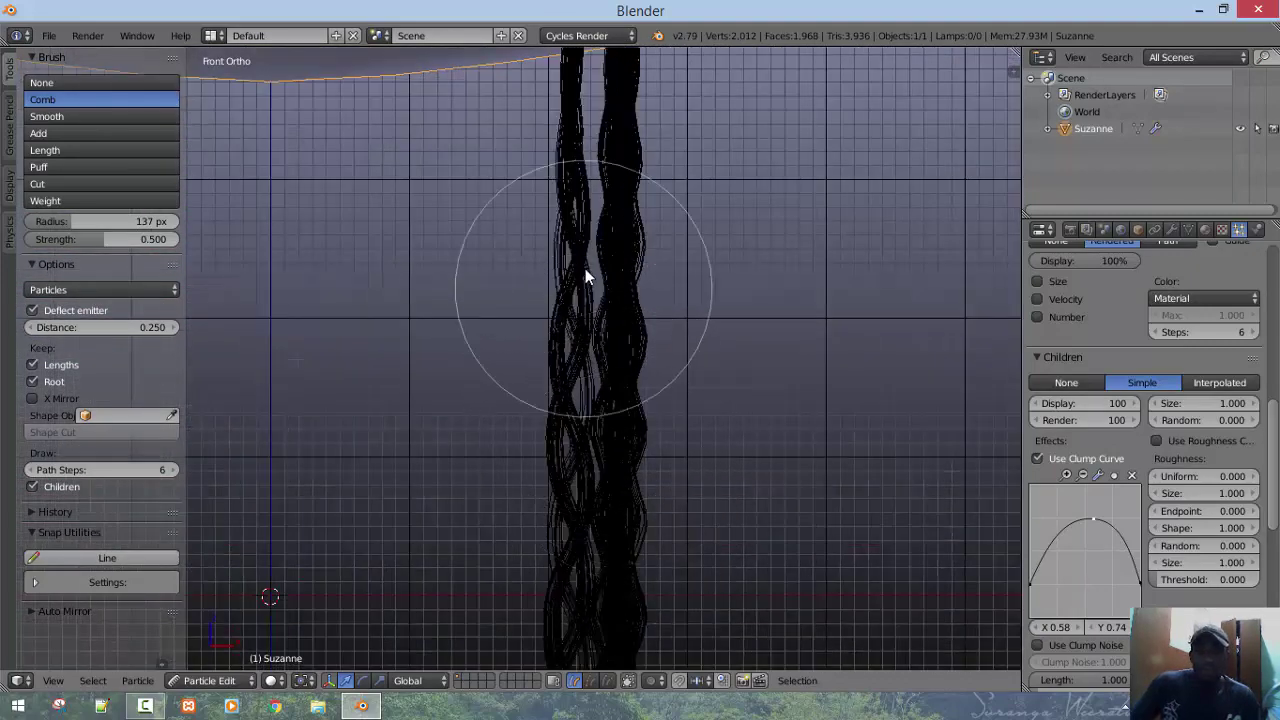
{"action": "middle_click_drag", "start_coordinate": [601, 170], "coordinate": [586, 305], "text": "shift"}
{"action": "scroll", "coordinate": [560, 280], "scroll_direction": "down", "scroll_amount": 3}
{"action": "scroll", "coordinate": [490, 305], "scroll_direction": "up", "scroll_amount": 2}
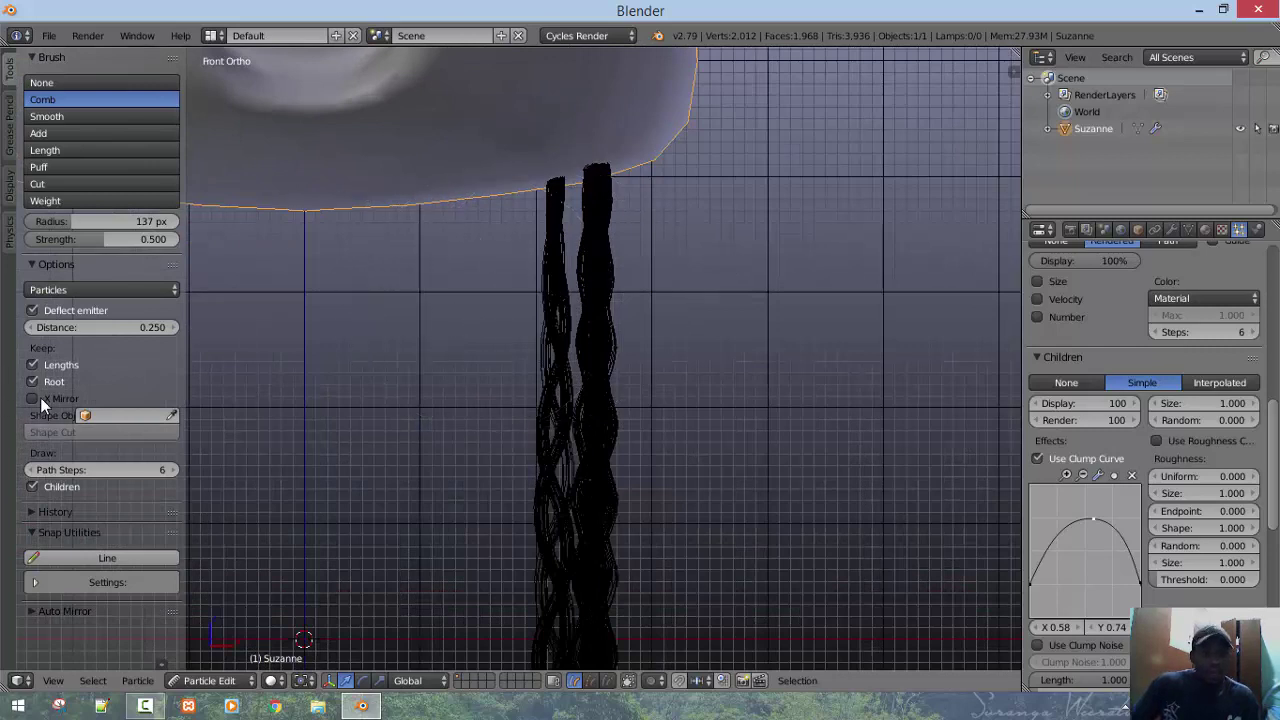
With children hidden and lengths and root unlocked, move the stray inner hair sideways along X to meet the other hairs
{"action": "left_click", "coordinate": [43, 487]}
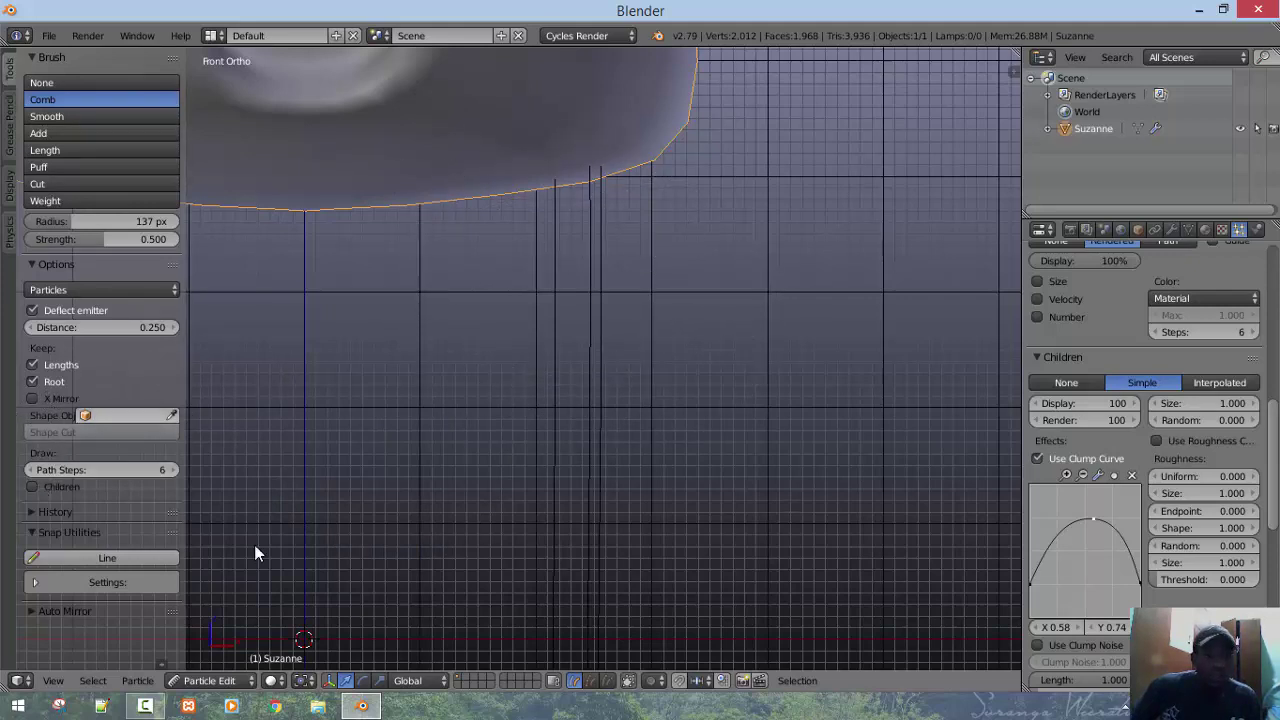
{"action": "right_click", "coordinate": [553, 329]}
{"action": "scroll", "coordinate": [553, 455], "scroll_direction": "down", "scroll_amount": 5}
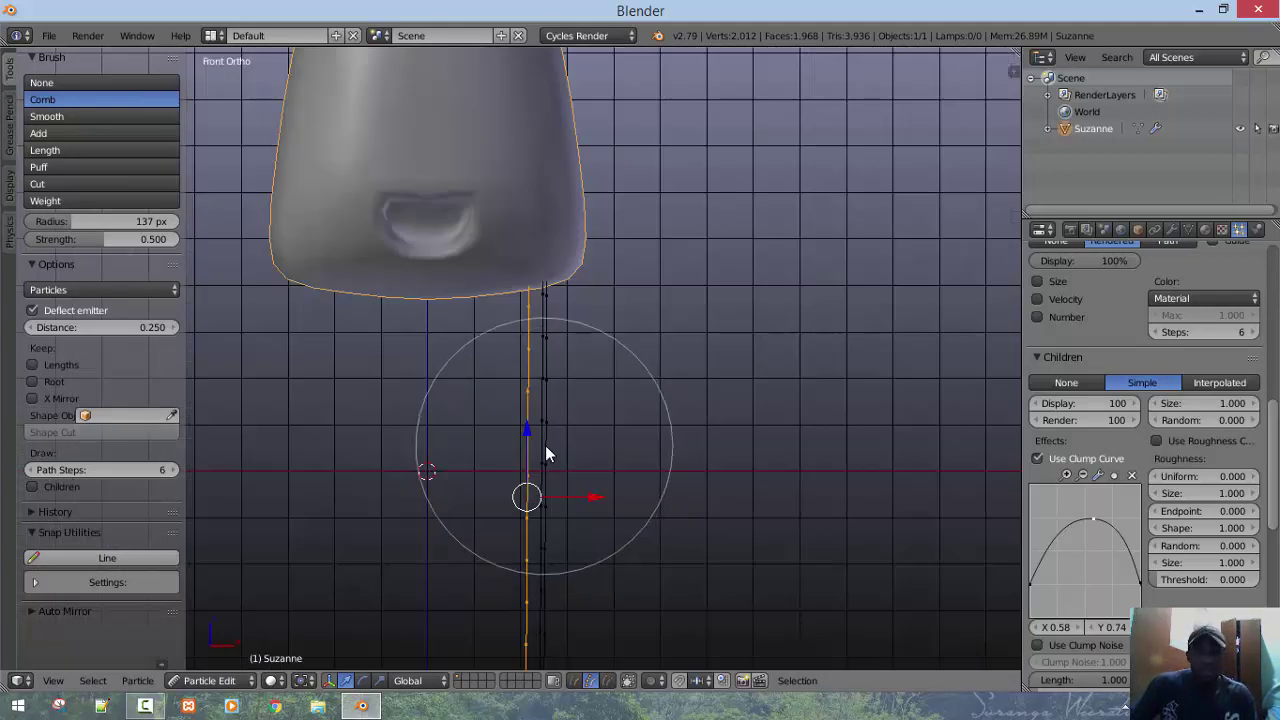
{"action": "scroll", "coordinate": [548, 448], "scroll_direction": "up", "scroll_amount": 2}
{"action": "left_click_drag", "start_coordinate": [600, 556], "coordinate": [616, 552]}
Restore keeping lengths and root, and show the children again to check the single braid
{"action": "middle_click_drag", "start_coordinate": [557, 530], "coordinate": [580, 500]}
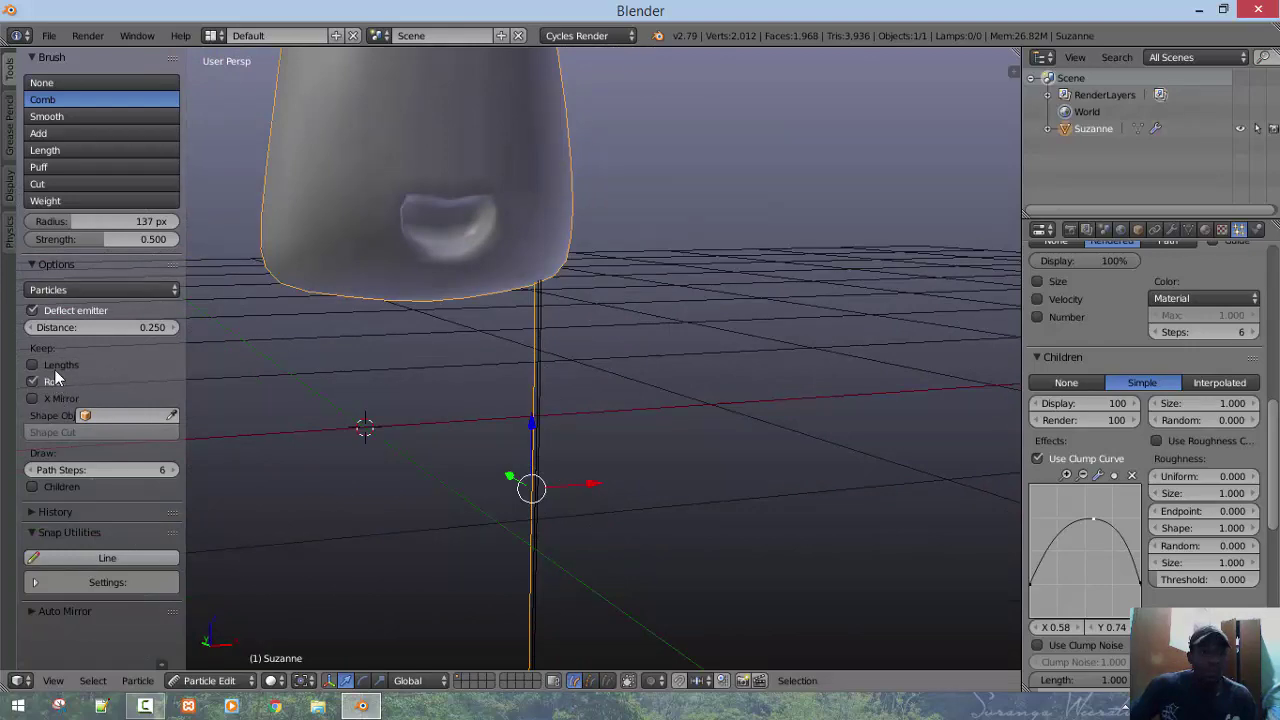
{"action": "left_click", "coordinate": [55, 485]}
{"action": "mouse_move", "coordinate": [658, 395]}
{"action": "middle_mouse_down"}
{"action": "mouse_move", "coordinate": [584, 432]}
{"action": "mouse_move", "coordinate": [607, 291]}
{"action": "mouse_move", "coordinate": [551, 351]}
{"action": "mouse_move", "coordinate": [586, 377]}
{"action": "mouse_move", "coordinate": [620, 326]}
{"action": "mouse_move", "coordinate": [580, 470]}
{"action": "mouse_move", "coordinate": [549, 471]}
{"action": "mouse_move", "coordinate": [486, 417]}
{"action": "mouse_move", "coordinate": [661, 297]}
{"action": "mouse_move", "coordinate": [486, 364]}
{"action": "middle_mouse_up"}
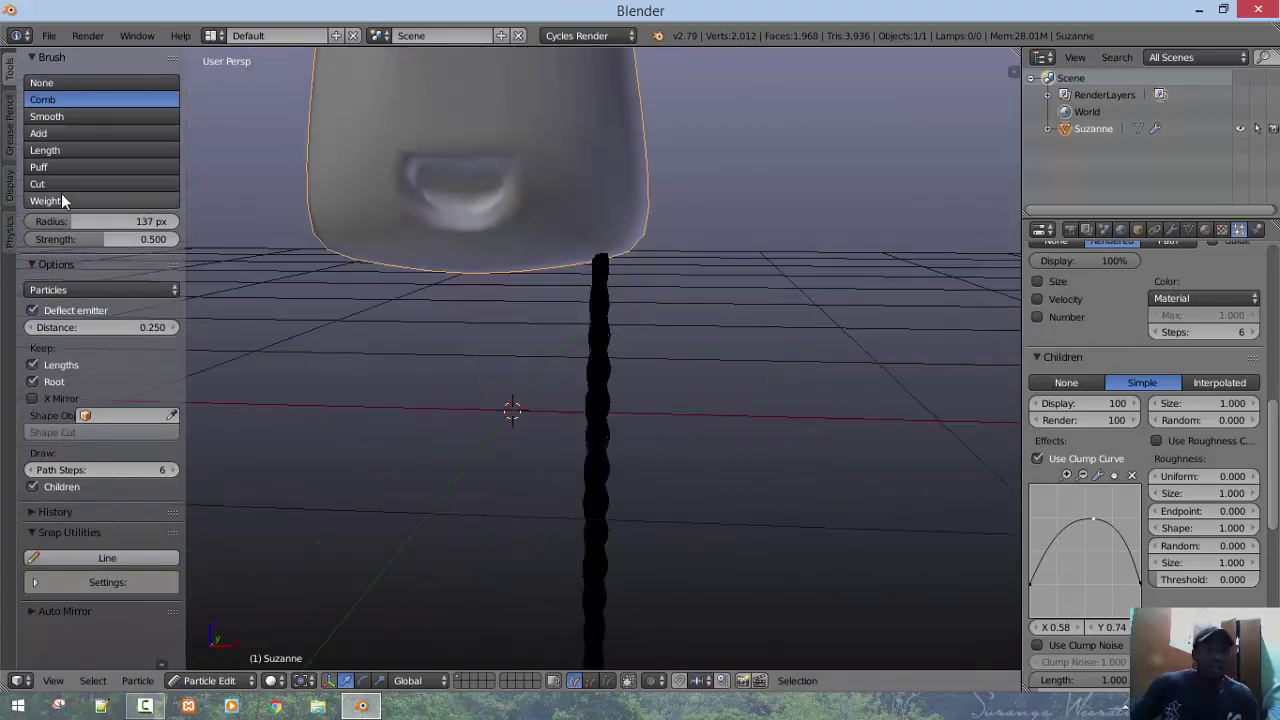
Add a separate hair on the opposite side of the chin using the Add brush with radius 12 px and count 1
{"action": "left_click", "coordinate": [42, 133]}
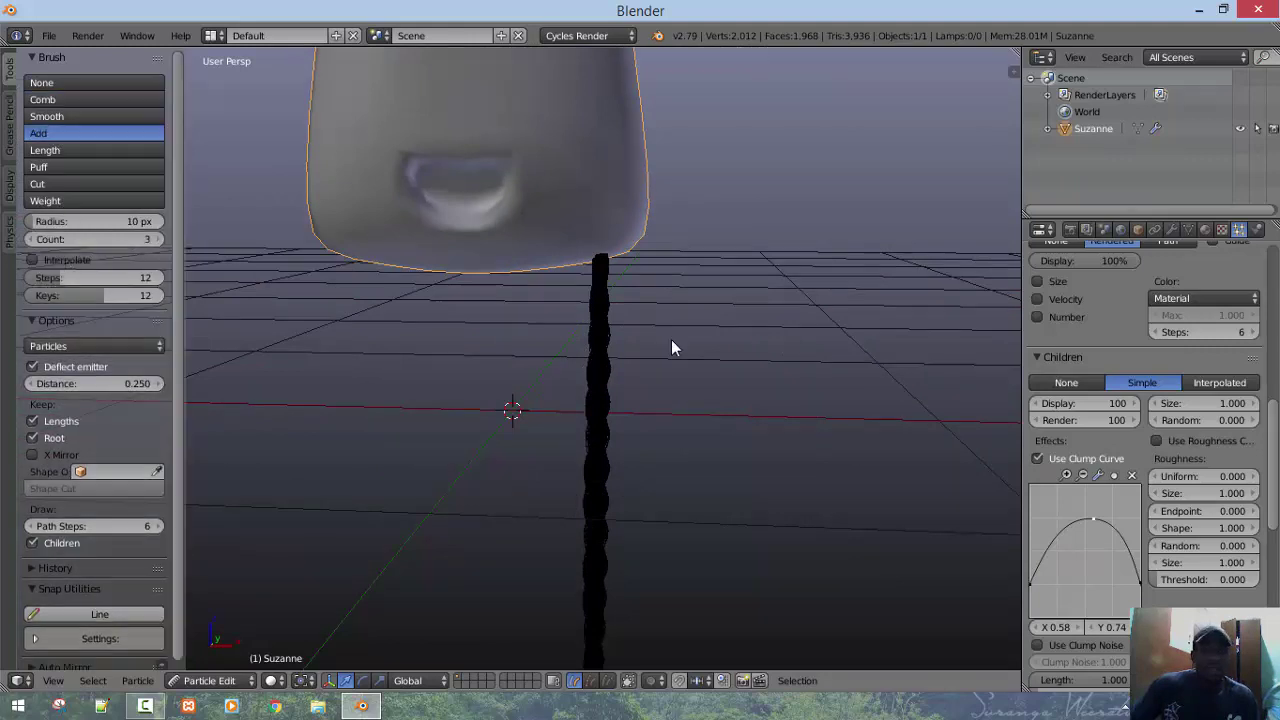
{"action": "key", "text": "f"}
{"action": "left_click", "coordinate": [611, 327]}
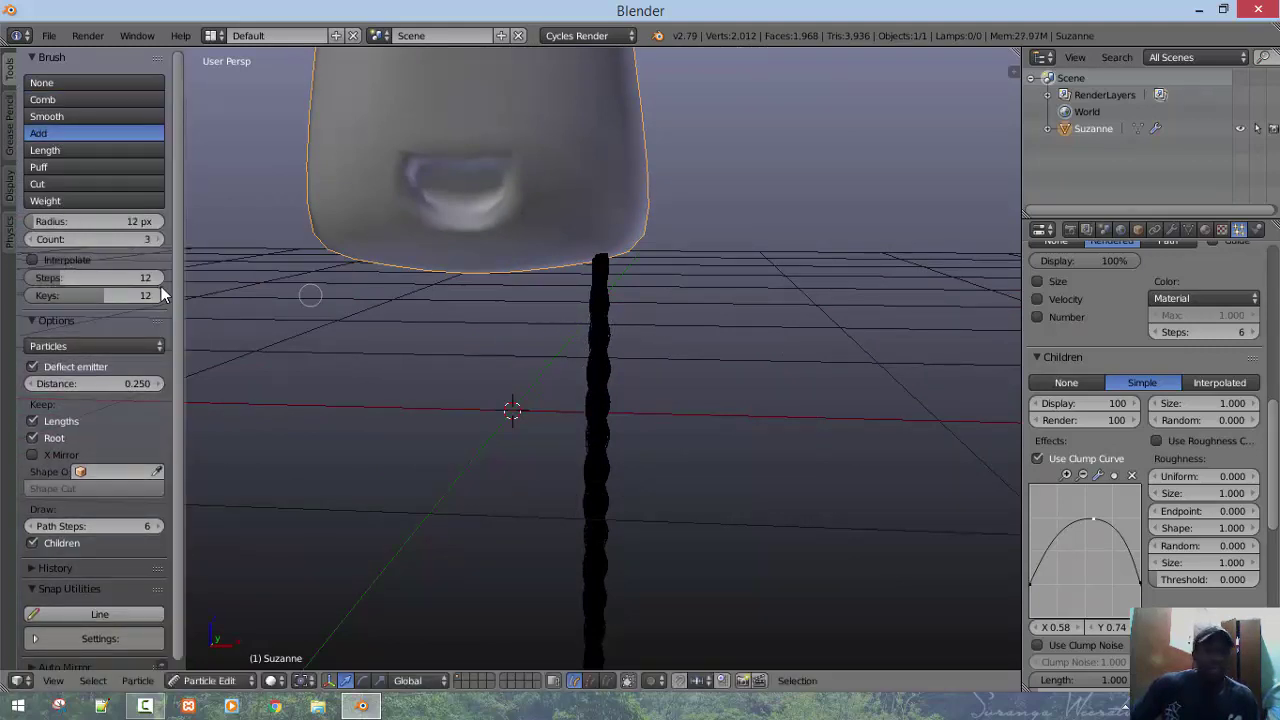
{"action": "key", "text": "Return"}
{"action": "middle_click_drag", "start_coordinate": [497, 382], "coordinate": [468, 240]}
{"action": "left_click", "coordinate": [467, 295]}
{"action": "scroll", "coordinate": [635, 330], "scroll_direction": "up", "scroll_amount": 3}
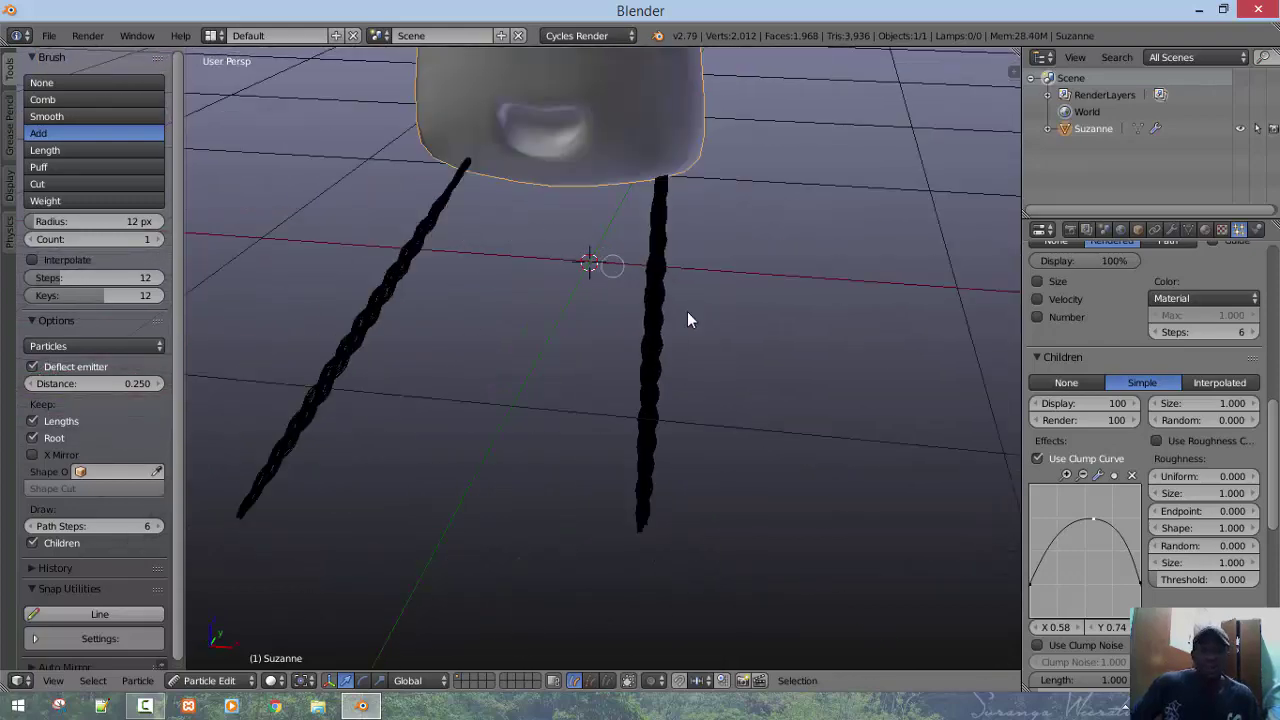
Set the number of displayed children to 300 and view the braid from another angle
{"action": "middle_click_drag", "start_coordinate": [687, 320], "coordinate": [621, 362]}
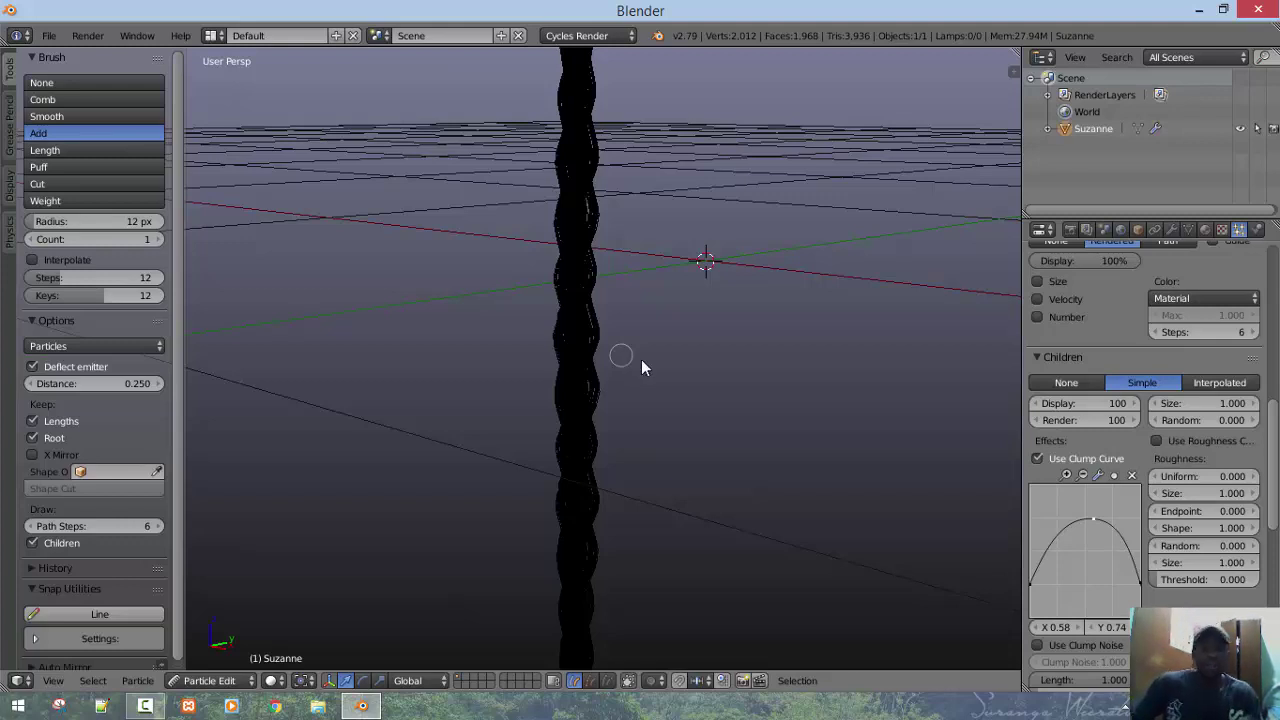
{"action": "middle_click_drag", "start_coordinate": [641, 368], "coordinate": [697, 416]}
{"action": "left_click", "coordinate": [1069, 405]}
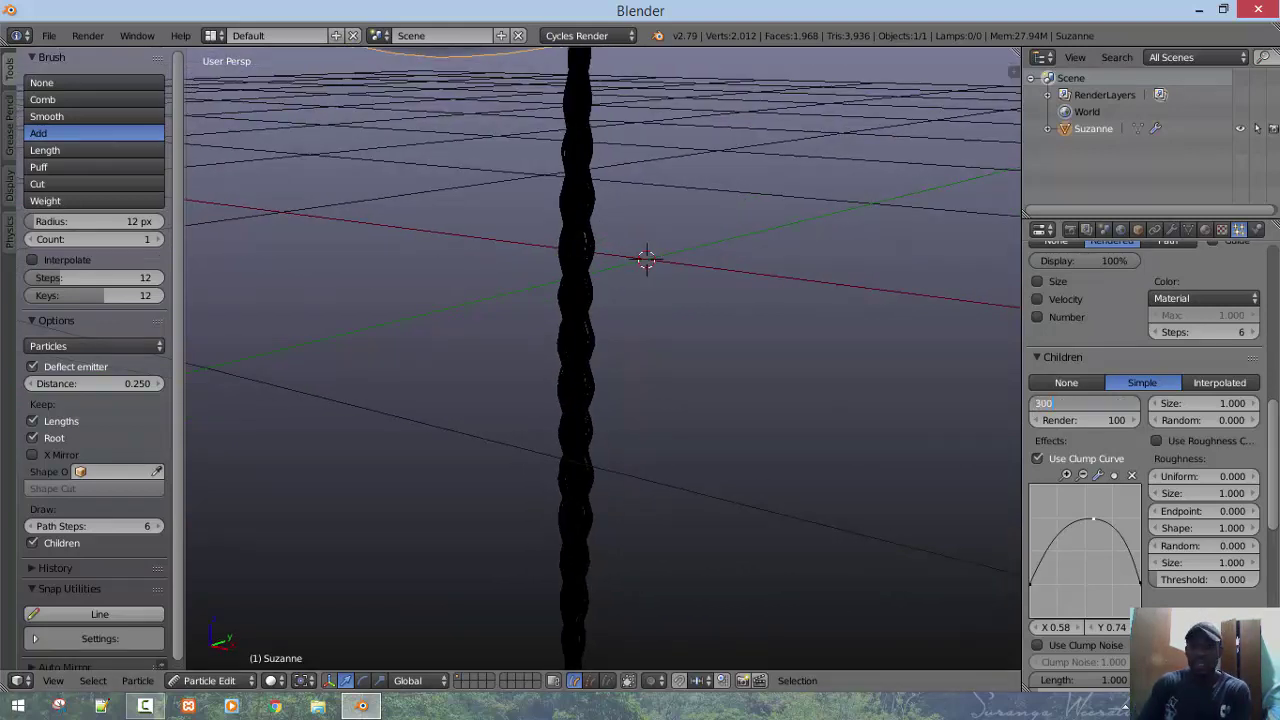
{"action": "key", "text": "Return"}
{"action": "middle_click_drag", "start_coordinate": [554, 363], "coordinate": [457, 449]}
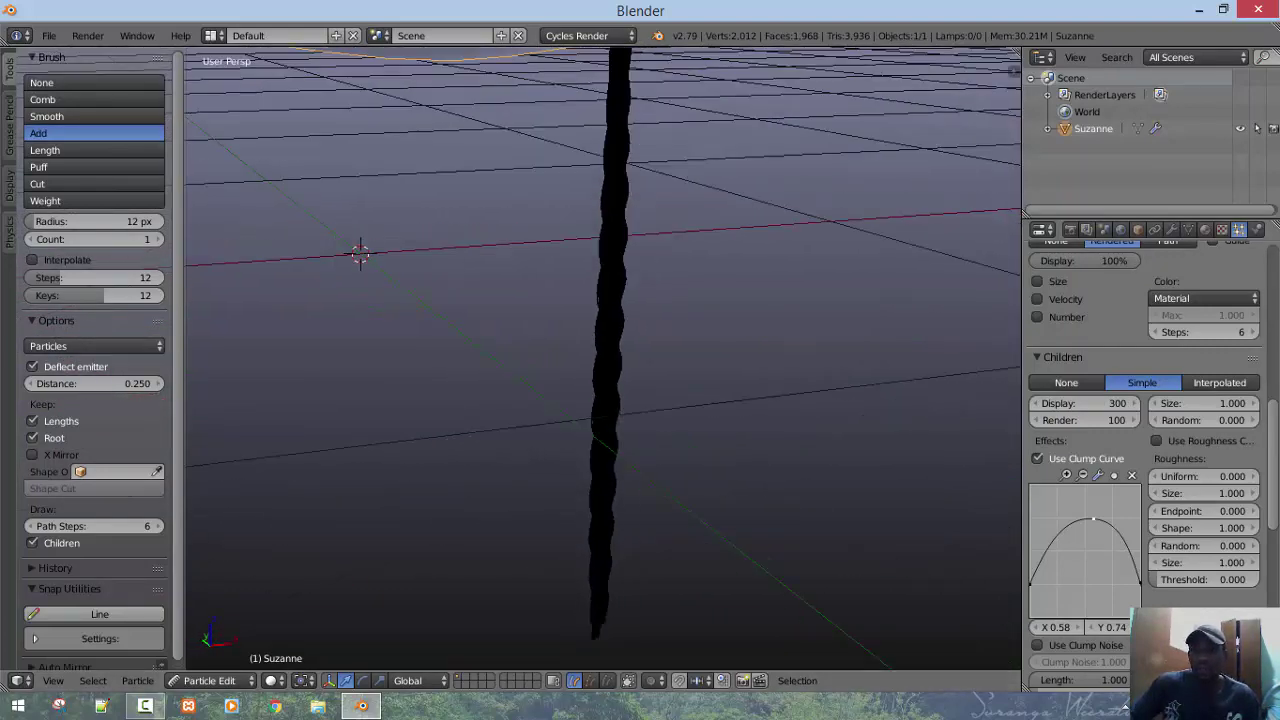
Raise the Braid kink's shape to 0.999 and inspect the strand from another side
{"action": "scroll", "coordinate": [1060, 580], "scroll_direction": "down", "scroll_amount": 5}
{"action": "scroll", "coordinate": [1074, 593], "scroll_direction": "down", "scroll_amount": 3}
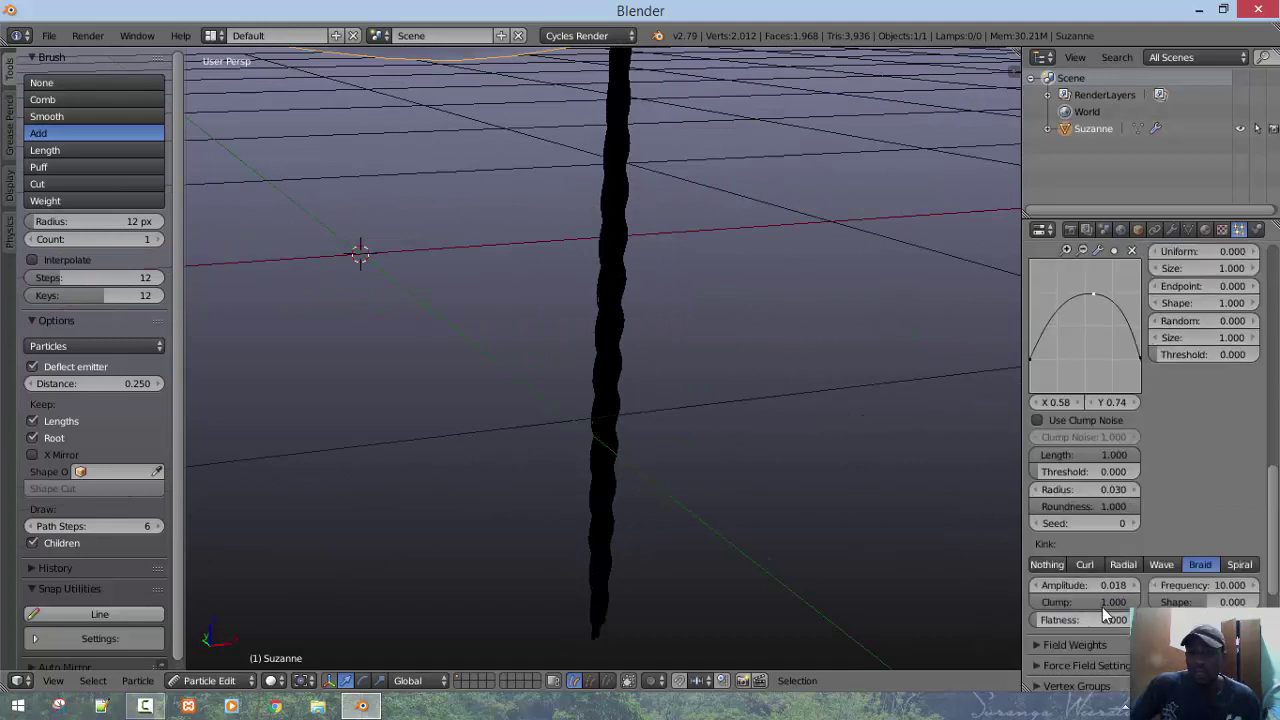
{"action": "left_click_drag", "start_coordinate": [1110, 602], "coordinate": [1140, 603]}
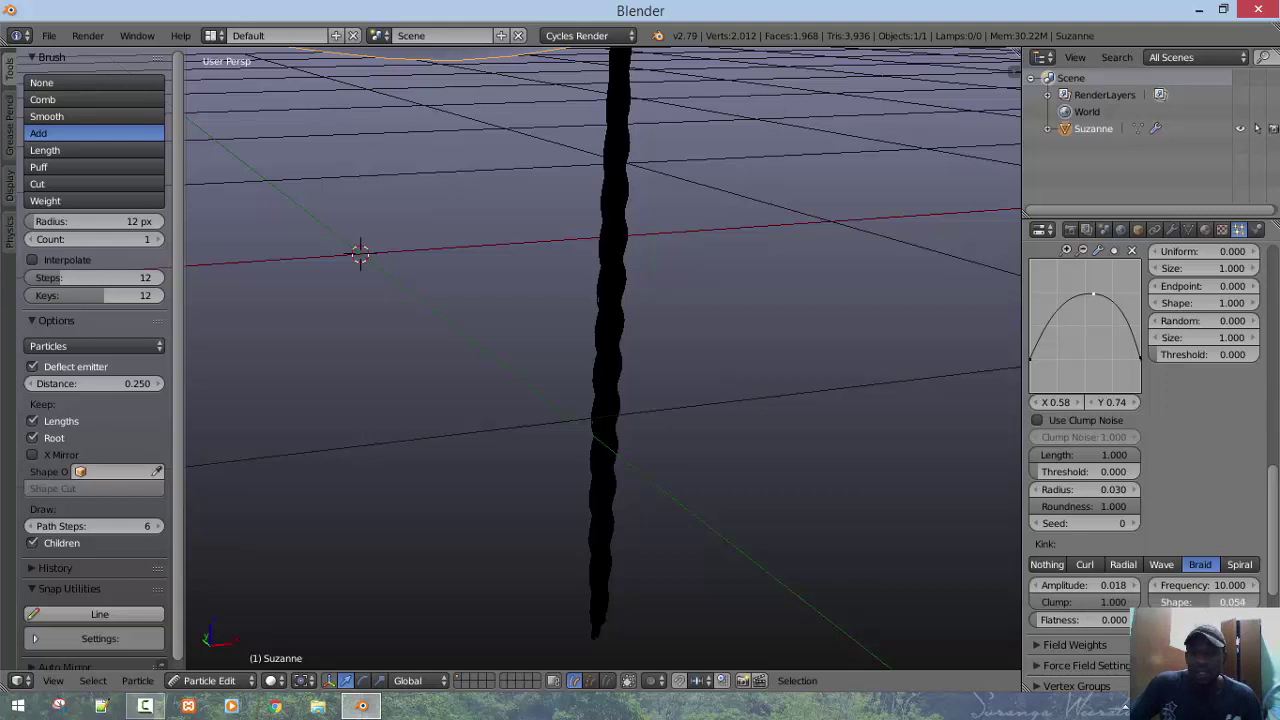
{"action": "scroll", "coordinate": [729, 481], "scroll_direction": "down", "scroll_amount": 3}
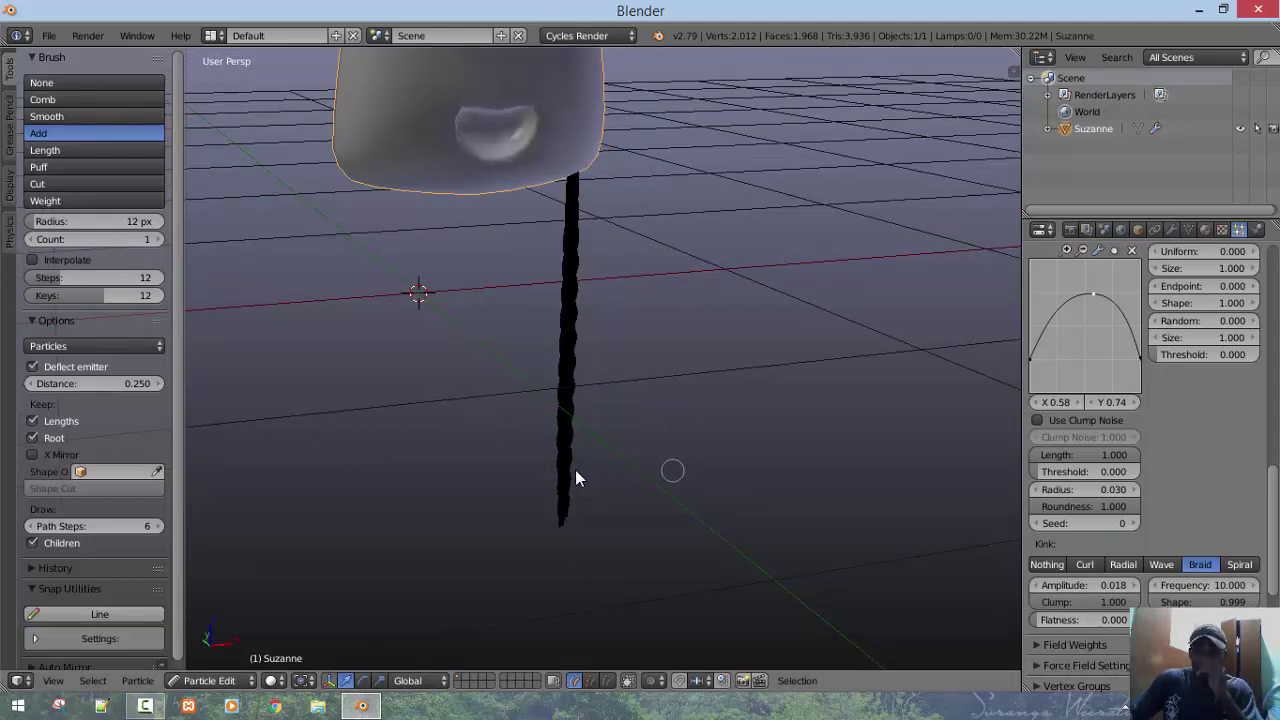
{"action": "middle_click_drag", "start_coordinate": [671, 469], "coordinate": [540, 463]}
{"action": "scroll", "coordinate": [570, 461], "scroll_direction": "up", "scroll_amount": 2}
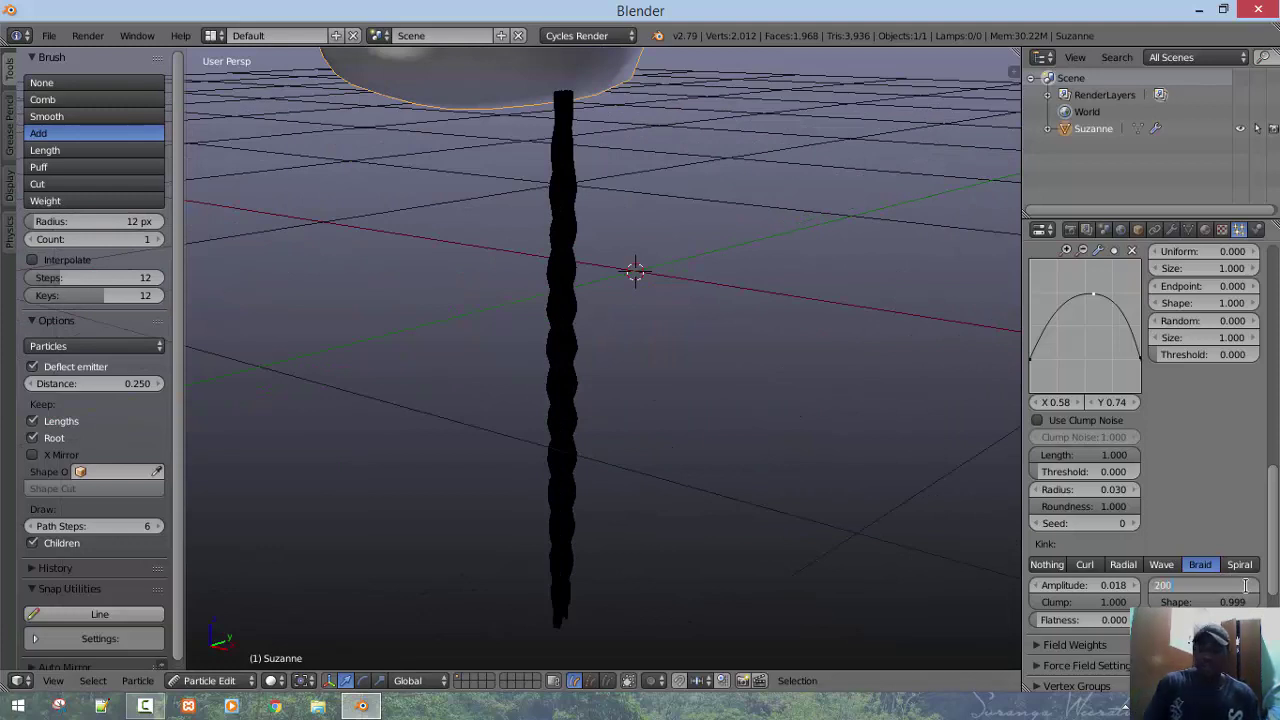
Try a Braid kink frequency of 20, settle on 12, and inspect the strand up close
{"action": "key", "text": "Return"}
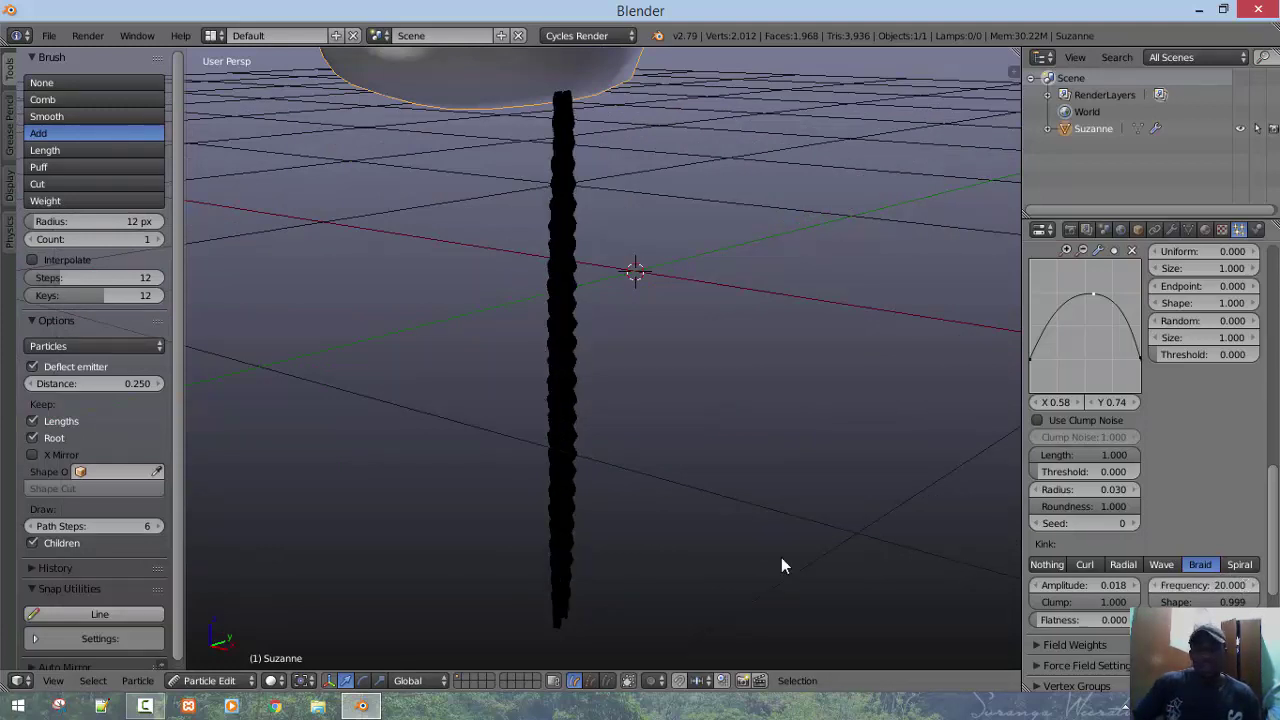
{"action": "scroll", "coordinate": [486, 443], "scroll_direction": "down", "scroll_amount": 3}
{"action": "scroll", "coordinate": [622, 449], "scroll_direction": "up", "scroll_amount": 1}
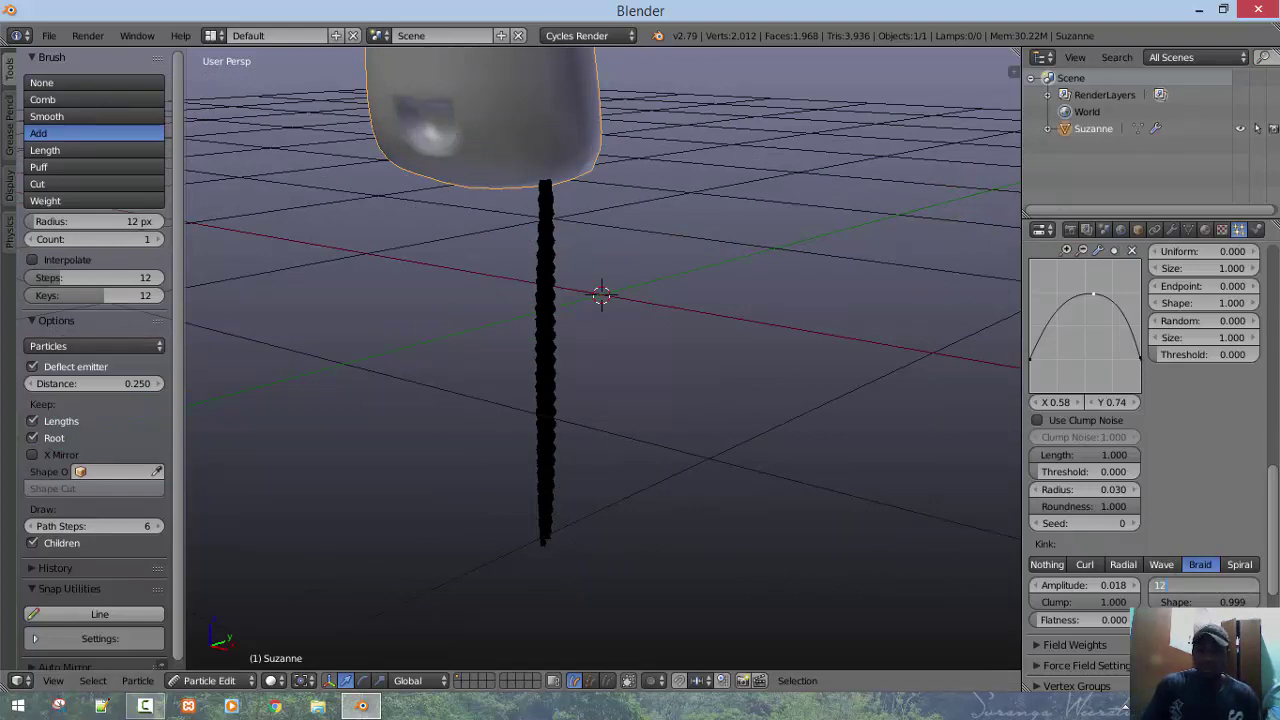
{"action": "middle_click_drag", "start_coordinate": [425, 455], "coordinate": [555, 412]}
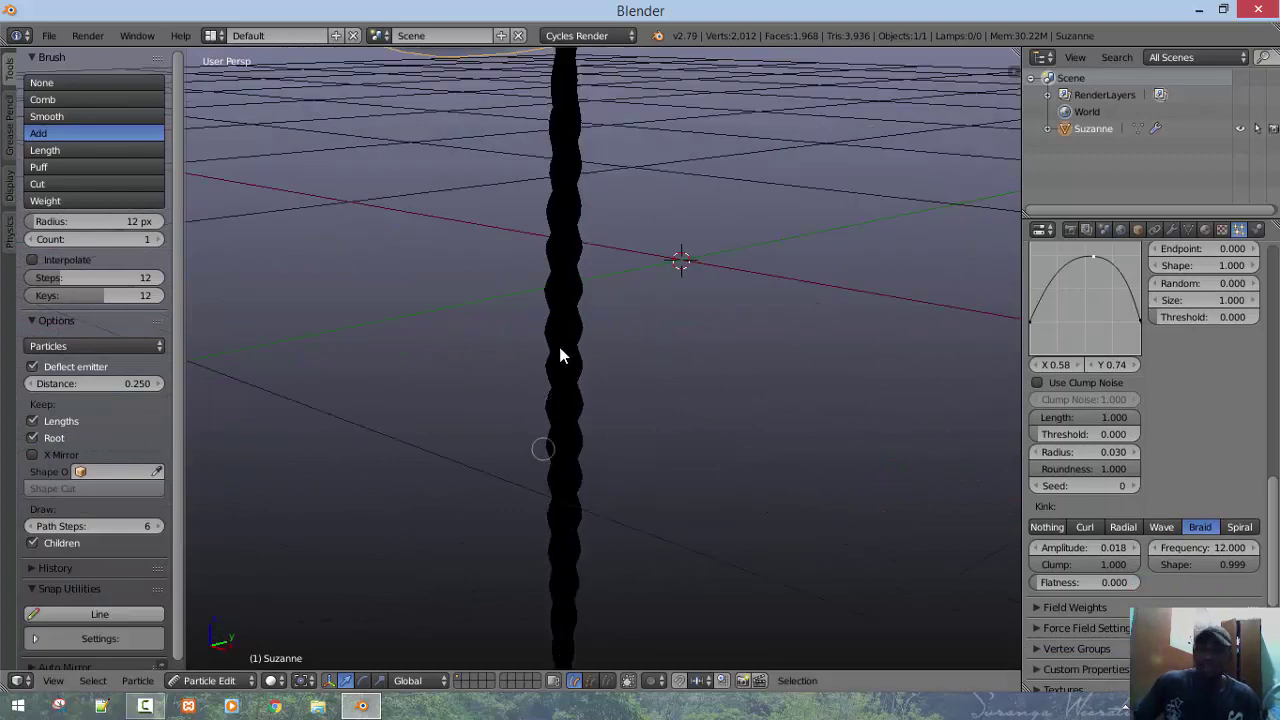
Delete the hairs that form the braided beard strand on Suzanne's chin
{"action": "middle_click_drag", "start_coordinate": [560, 355], "coordinate": [562, 455]}
{"action": "key", "text": "t"}
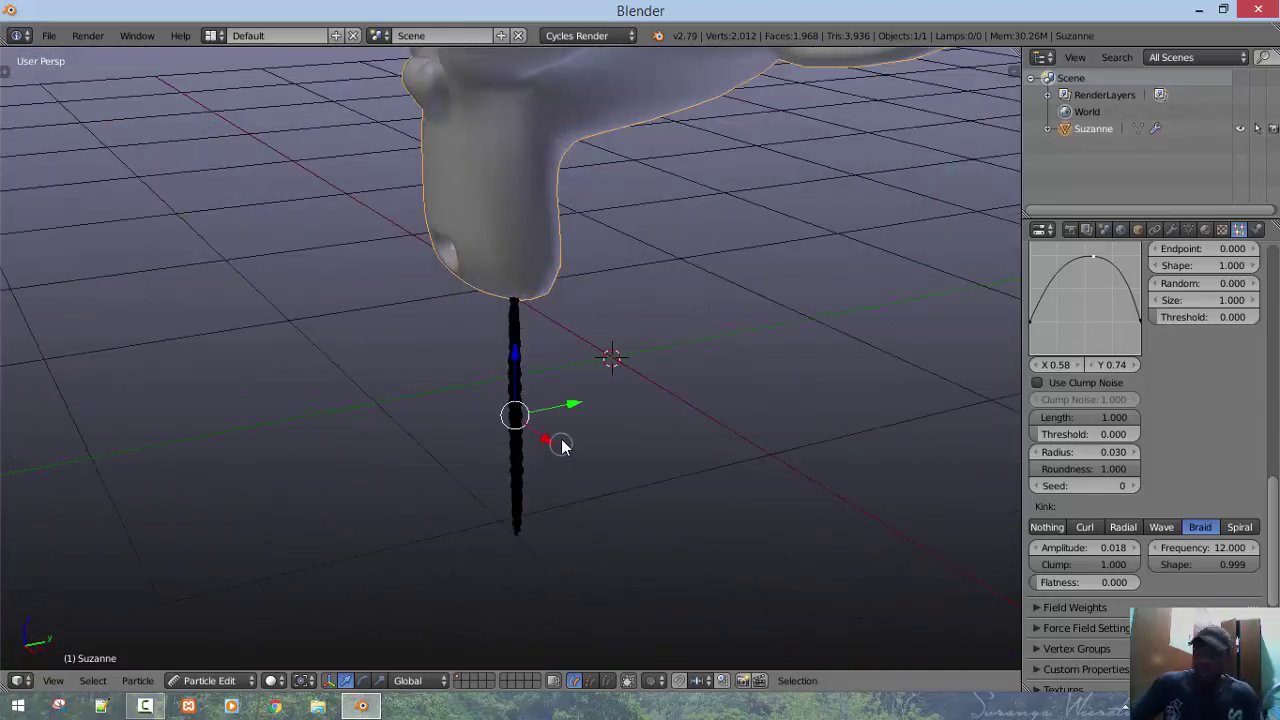
{"action": "key", "text": "x"}
{"action": "left_click", "coordinate": [564, 442]}
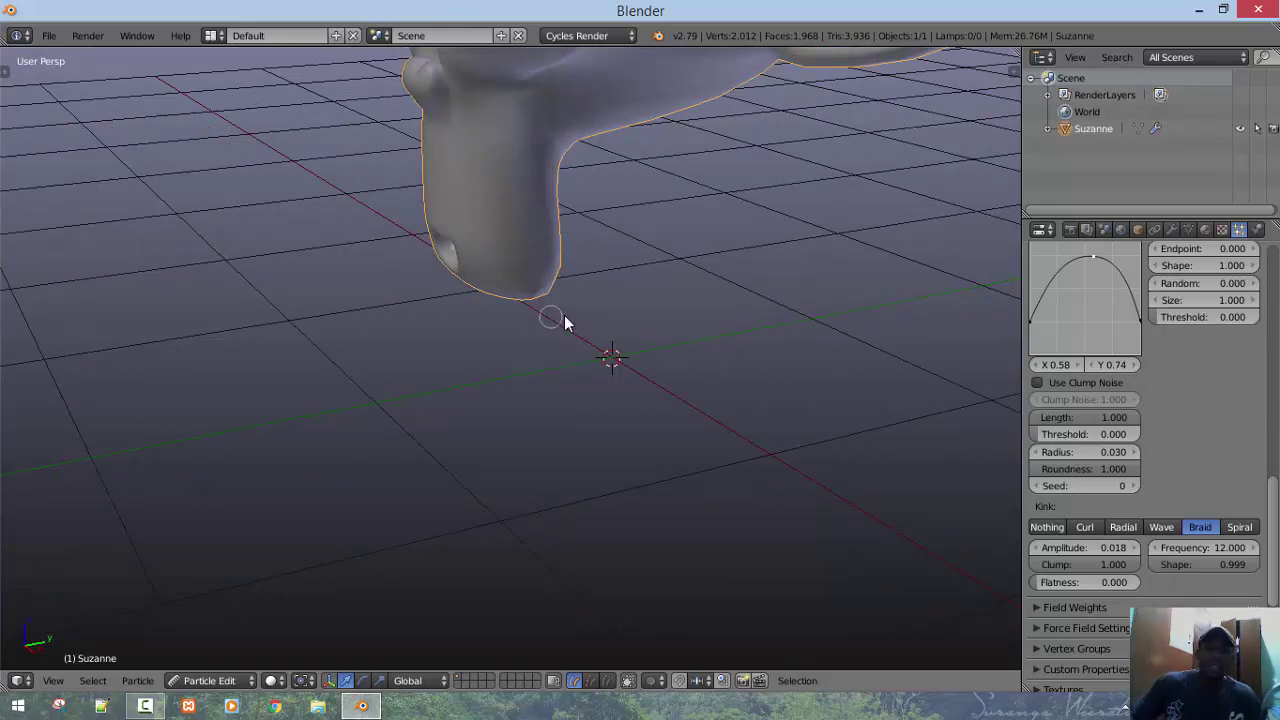
Prepare the Add brush over Suzanne's head with a radius of 118 px and a count of 5
{"action": "middle_click_drag", "start_coordinate": [565, 323], "coordinate": [640, 666], "text": "shift"}
{"action": "middle_click_drag", "start_coordinate": [690, 428], "coordinate": [610, 486], "text": "shift"}
{"action": "key", "text": "f"}
{"action": "left_click", "coordinate": [672, 489]}
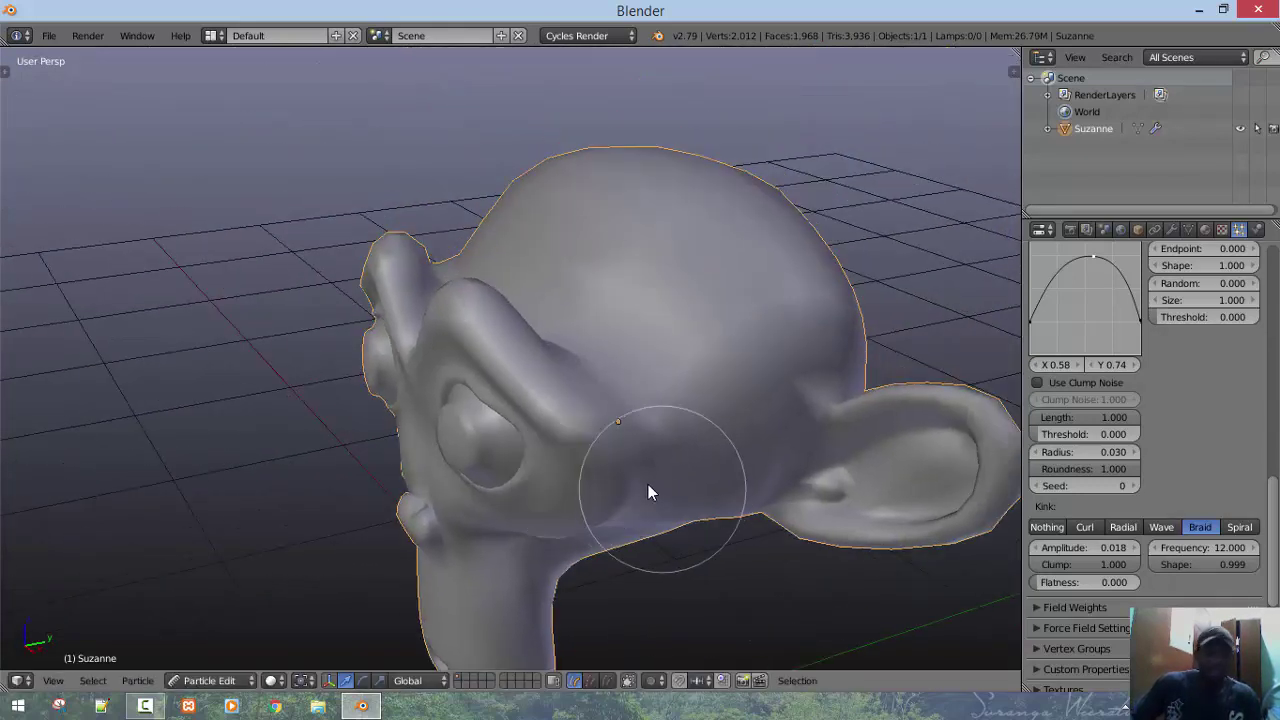
{"action": "key", "text": "t"}
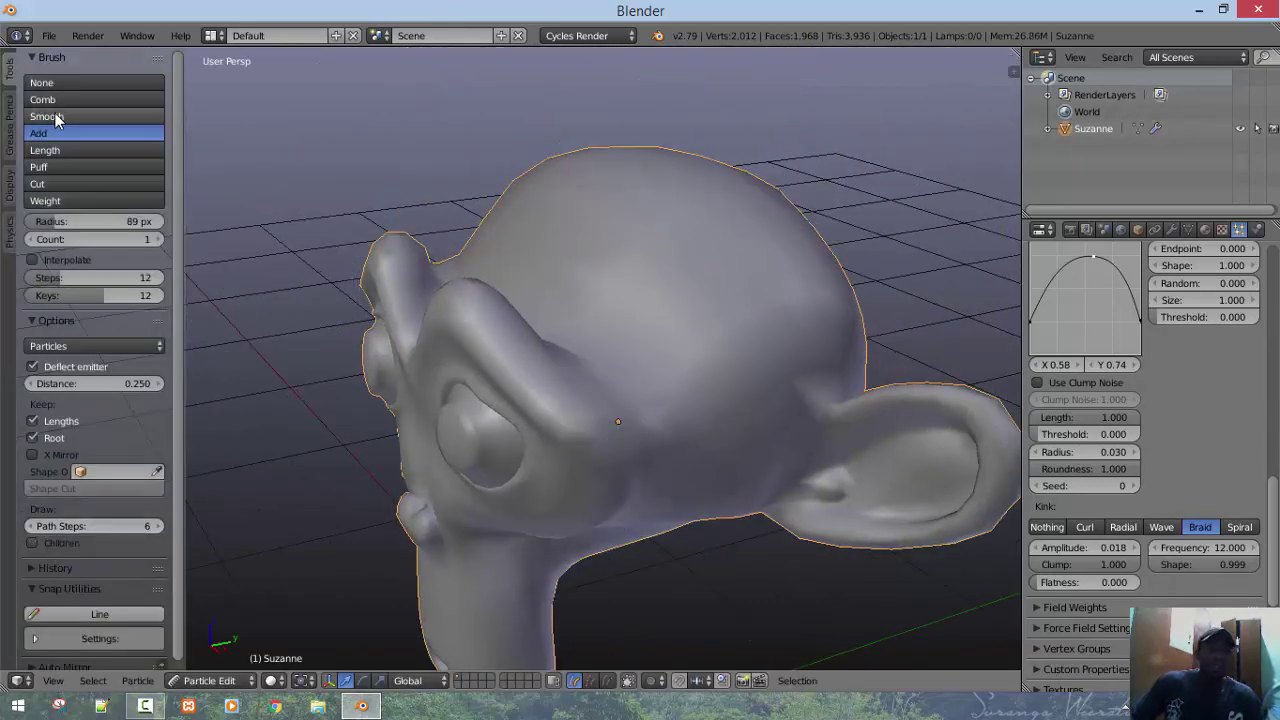
{"action": "middle_click_drag", "start_coordinate": [814, 286], "coordinate": [697, 331]}
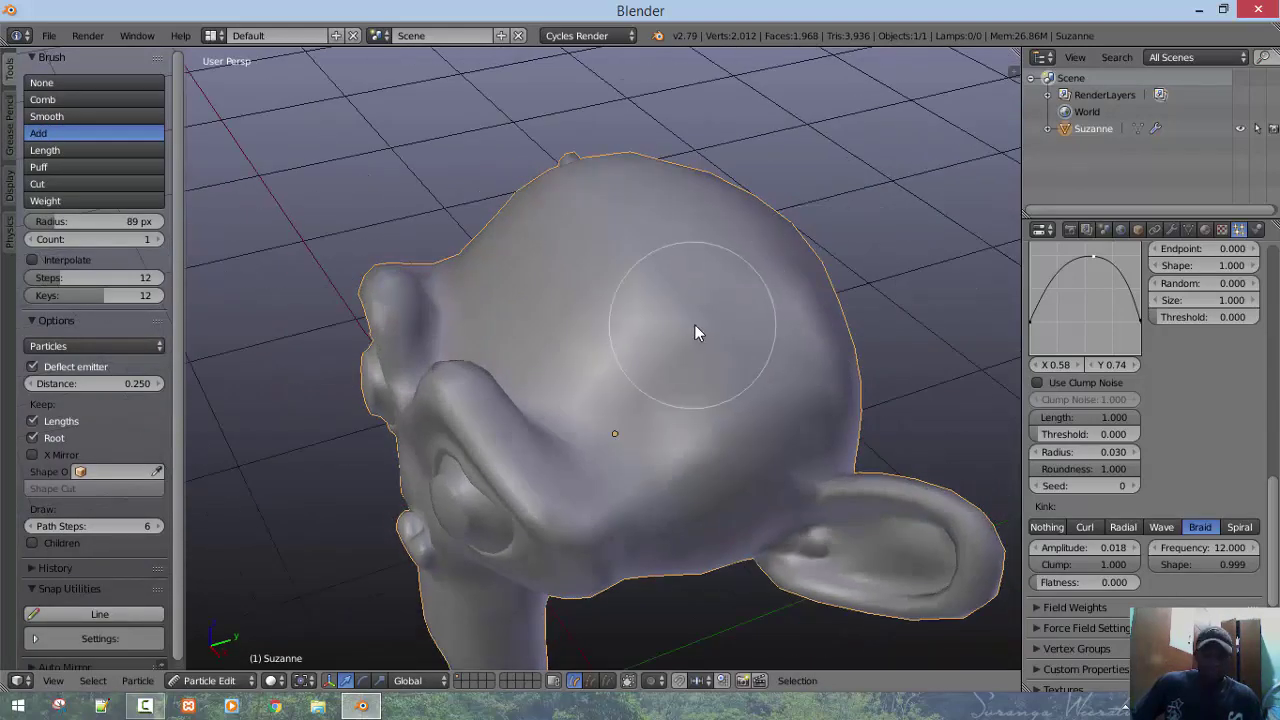
{"action": "key", "text": "f"}
{"action": "left_click", "coordinate": [746, 346]}
{"action": "left_click", "coordinate": [159, 240]}
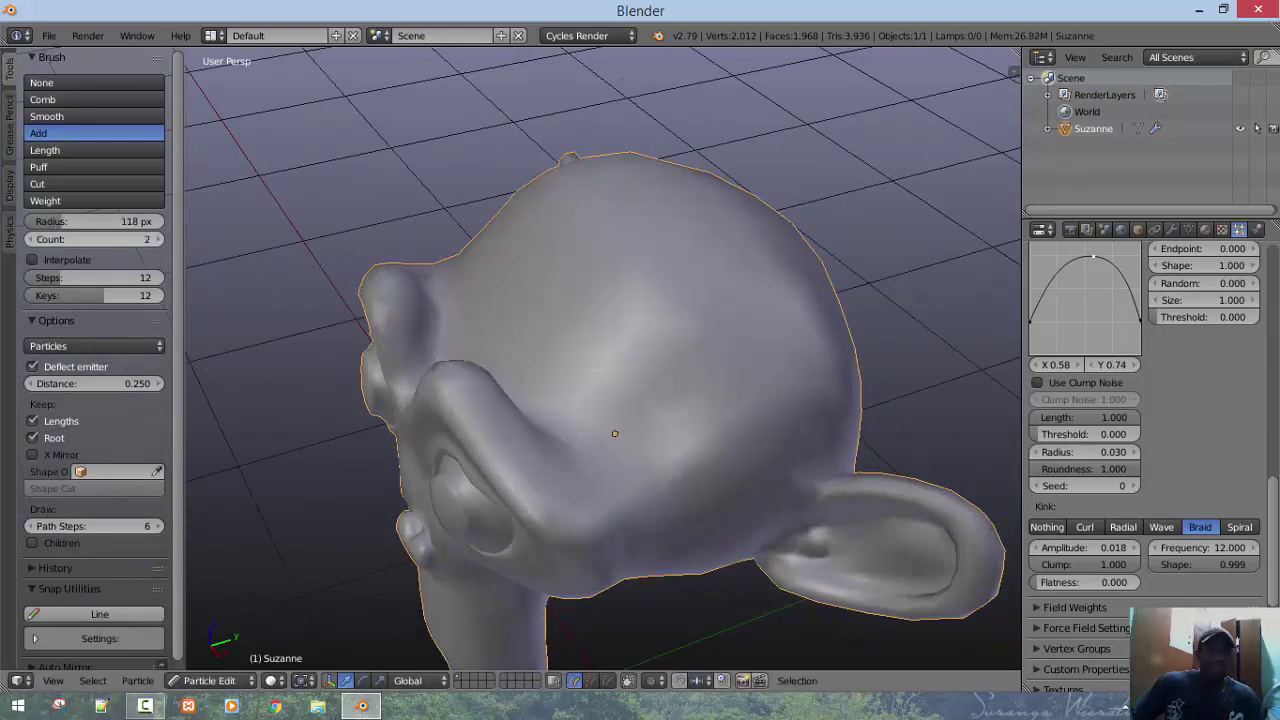
{"action": "left_click", "coordinate": [159, 240]}
{"action": "left_click", "coordinate": [159, 240]}
{"action": "left_click", "coordinate": [160, 240]}
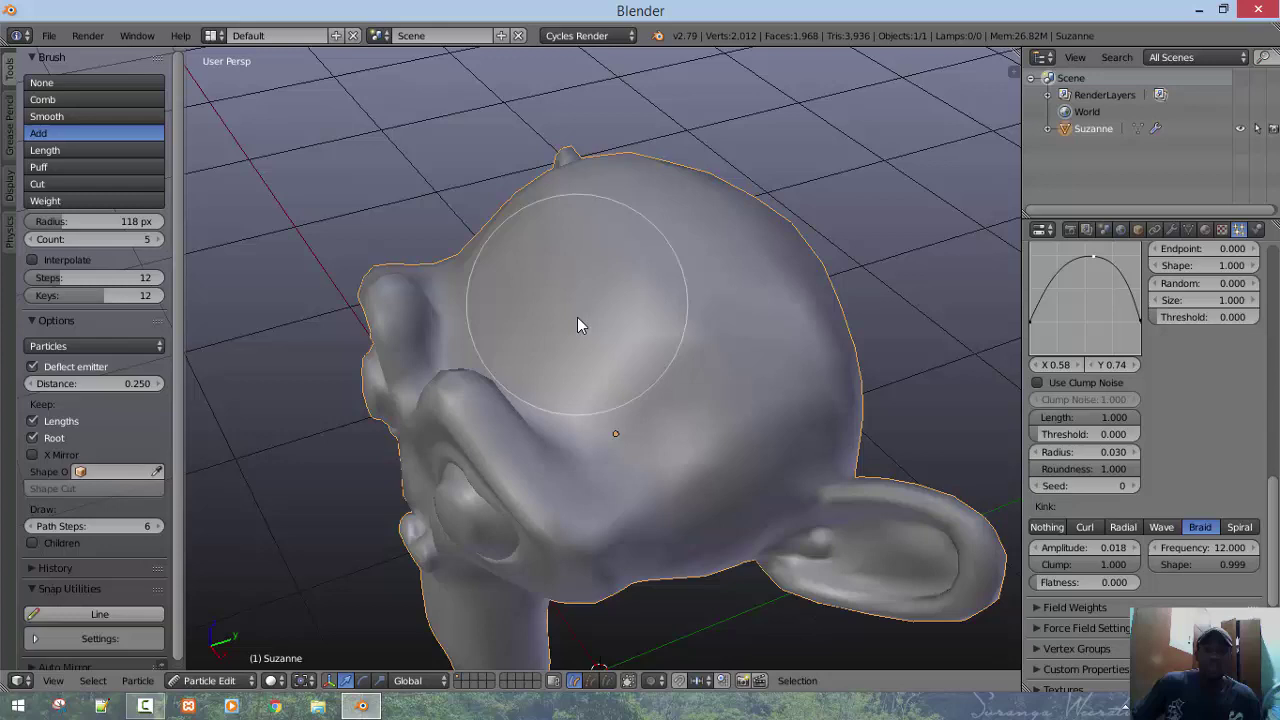
Try adding hairs across Suzanne's head with the Add brush, and undo the strokes
{"action": "mouse_move", "coordinate": [580, 320]}
{"action": "left_mouse_down"}
{"action": "mouse_move", "coordinate": [606, 306]}
{"action": "mouse_move", "coordinate": [661, 311]}
{"action": "left_mouse_up"}
{"action": "middle_click_drag", "start_coordinate": [661, 320], "coordinate": [798, 359]}
{"action": "left_click", "coordinate": [795, 357]}
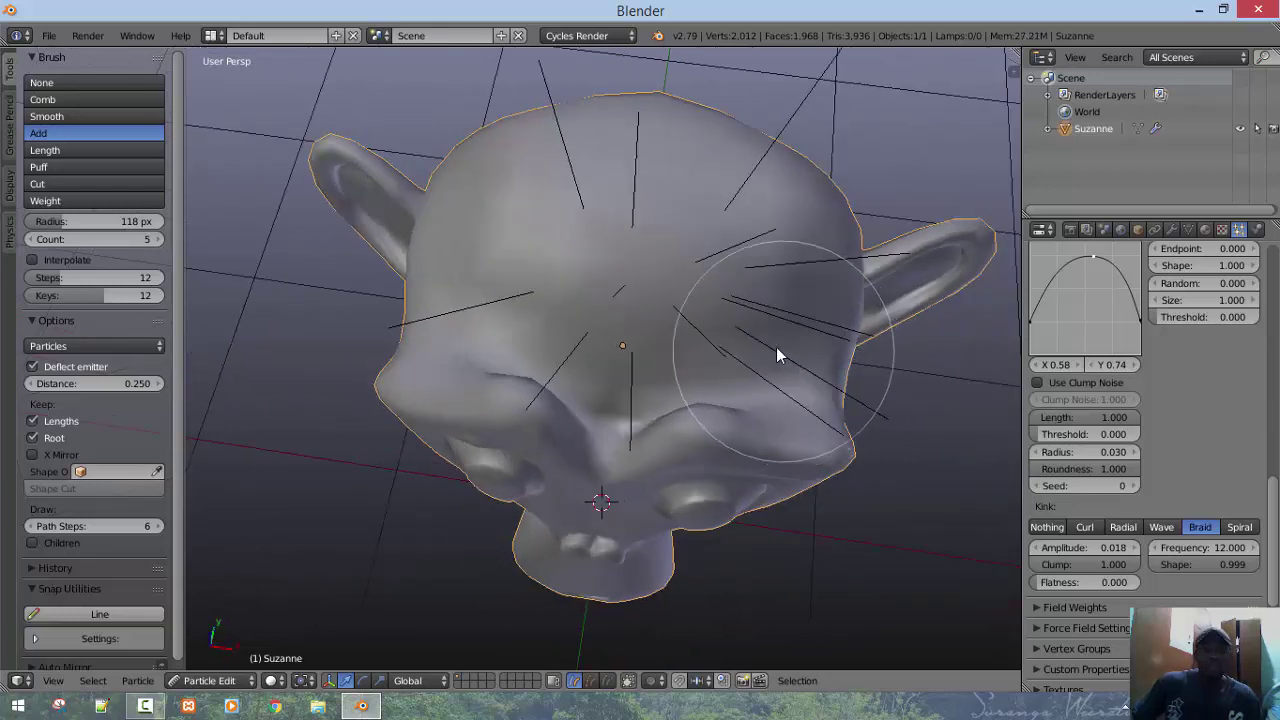
{"action": "key", "text": "ctrl+z"}
{"action": "left_click", "coordinate": [34, 455]}
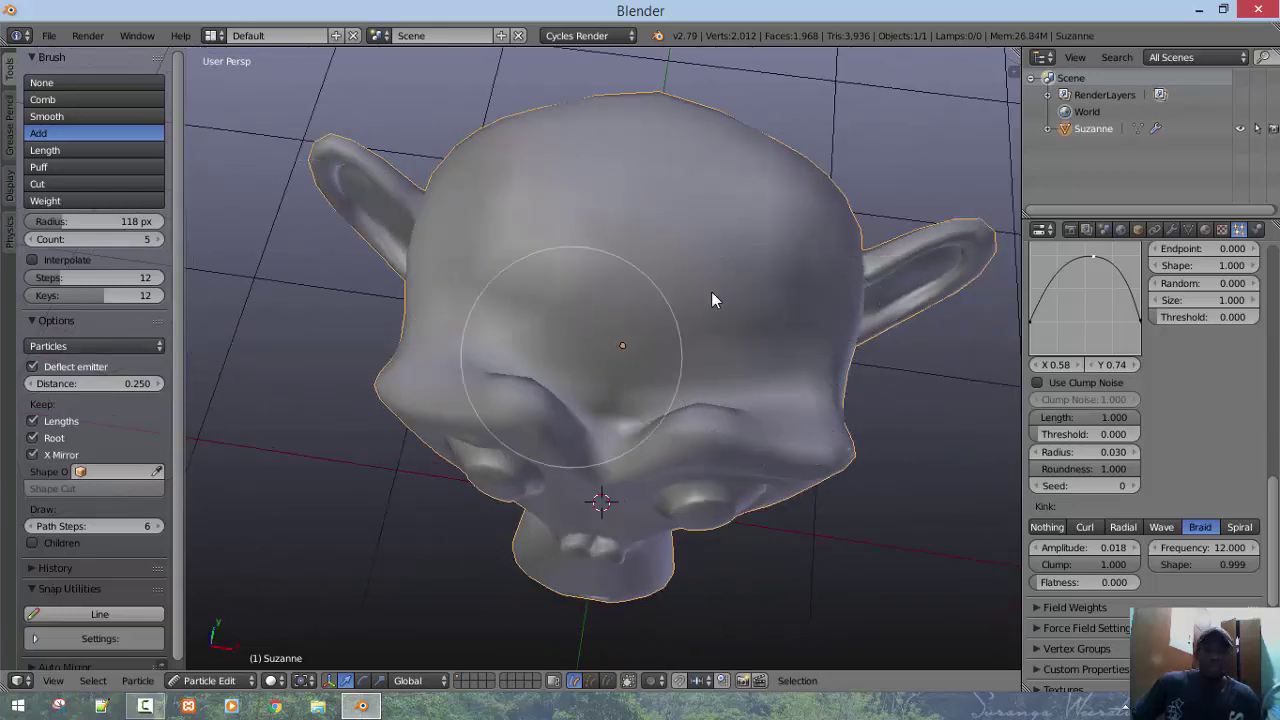
{"action": "middle_click_drag", "start_coordinate": [711, 291], "coordinate": [649, 307]}
{"action": "middle_click_drag", "start_coordinate": [703, 372], "coordinate": [560, 360]}
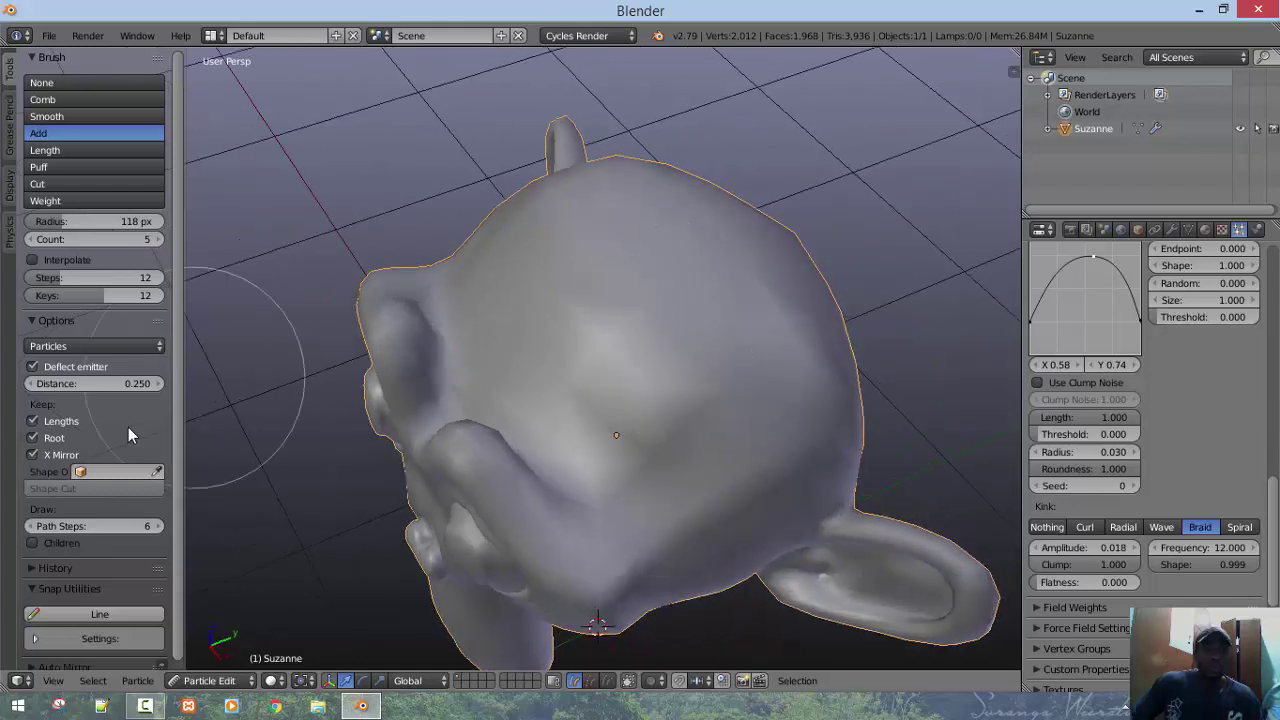
{"action": "left_click", "coordinate": [40, 455]}
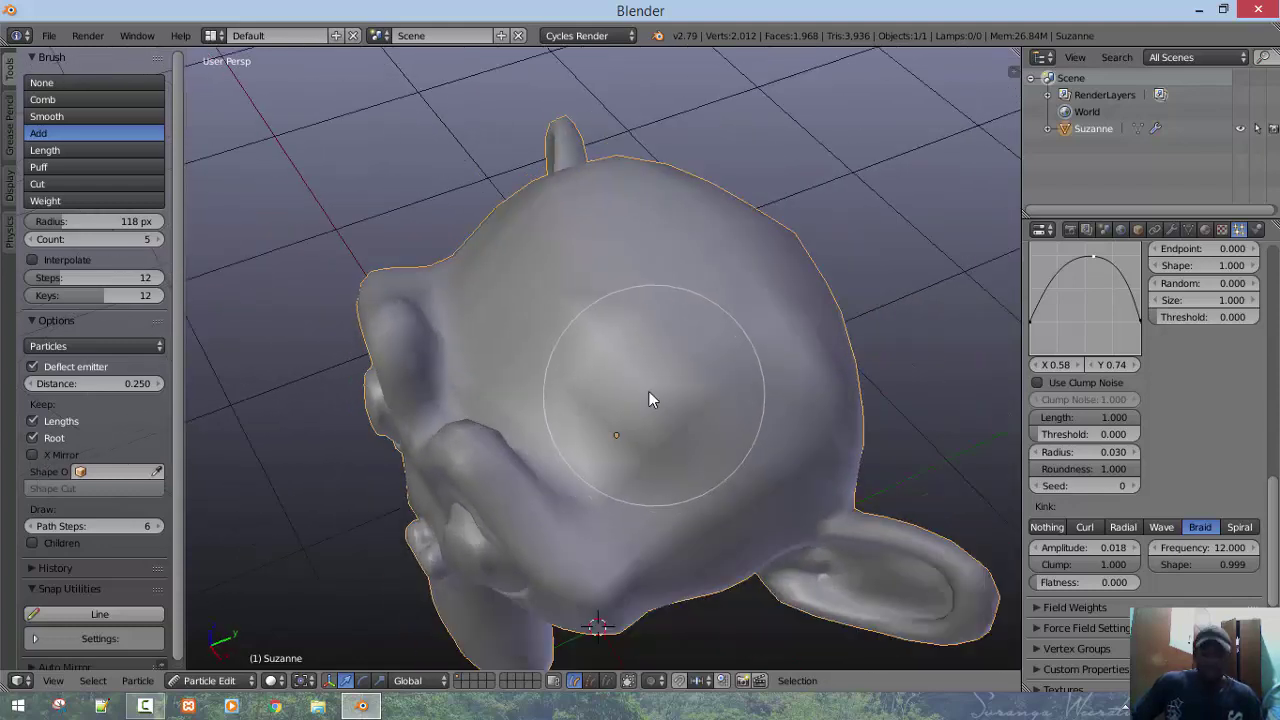
Reduce the Add brush radius to 79 px and add a cluster of hairs across the top of Suzanne's head
{"action": "key", "text": "f"}
{"action": "left_click", "coordinate": [613, 392]}
{"action": "mouse_move", "coordinate": [615, 390]}
{"action": "left_mouse_down"}
{"action": "mouse_move", "coordinate": [751, 343]}
{"action": "mouse_move", "coordinate": [784, 345]}
{"action": "left_mouse_up"}
{"action": "mouse_move", "coordinate": [784, 339]}
{"action": "middle_mouse_down"}
{"action": "mouse_move", "coordinate": [689, 397]}
{"action": "mouse_move", "coordinate": [766, 333]}
{"action": "middle_mouse_up"}
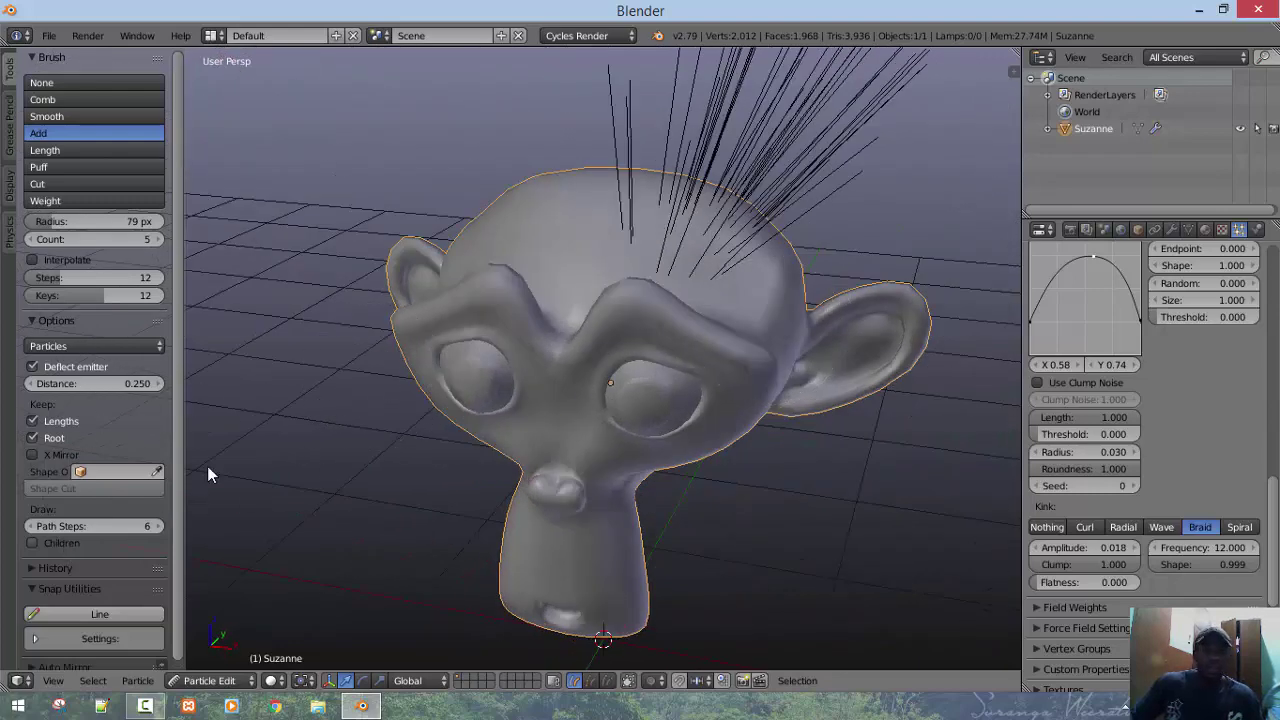
Show the children of the head hairs and view the braids up close
{"action": "left_click", "coordinate": [33, 543]}
{"action": "middle_click_drag", "start_coordinate": [748, 287], "coordinate": [800, 403], "text": "shift"}
{"action": "scroll", "coordinate": [677, 404], "scroll_direction": "up", "scroll_amount": 2}
{"action": "scroll", "coordinate": [629, 391], "scroll_direction": "up", "scroll_amount": 1}
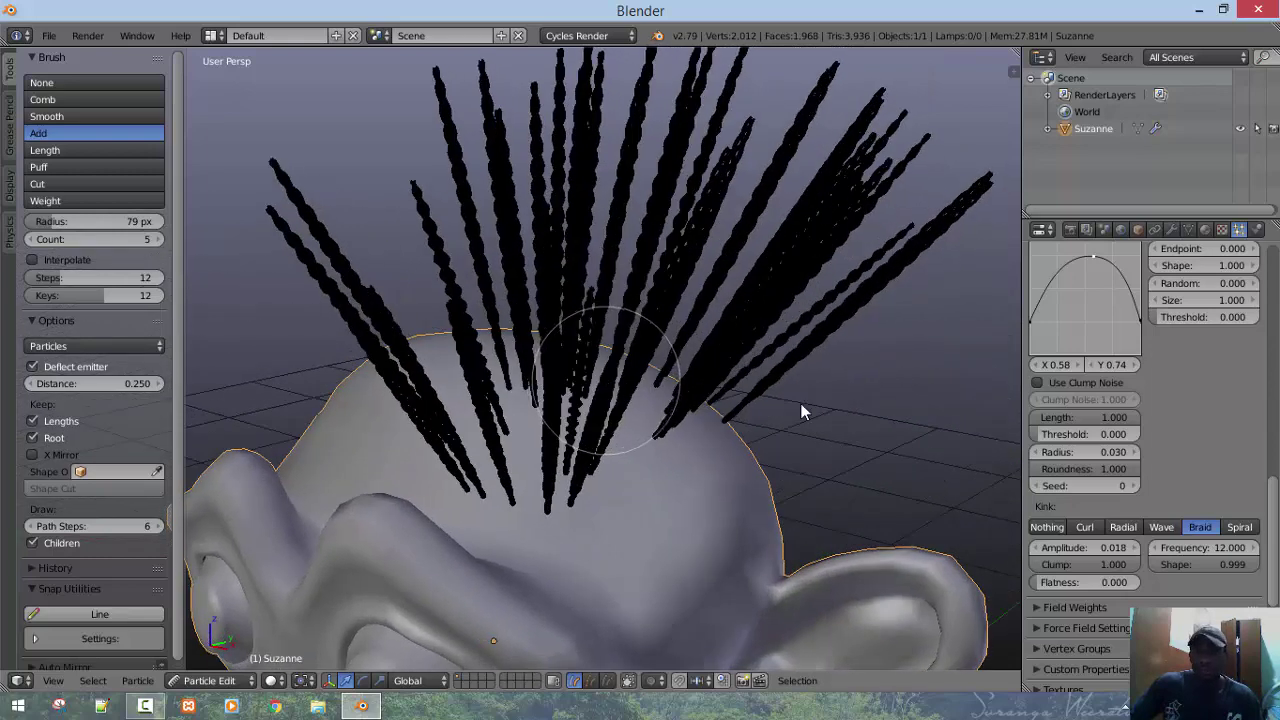
Set the Braid kink's clump to 0.5 and inspect the head braids from other angles
{"action": "left_click", "coordinate": [1088, 563]}
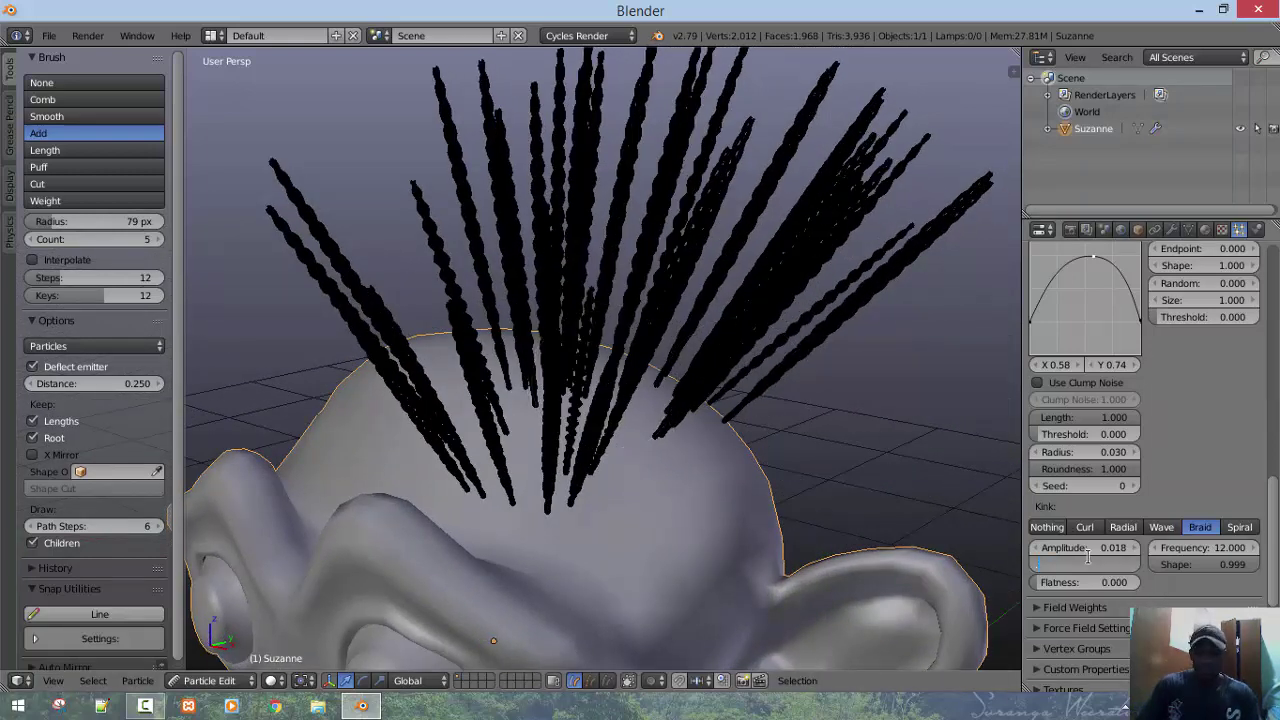
{"action": "type", "text": ".5"}
{"action": "key", "text": "Return"}
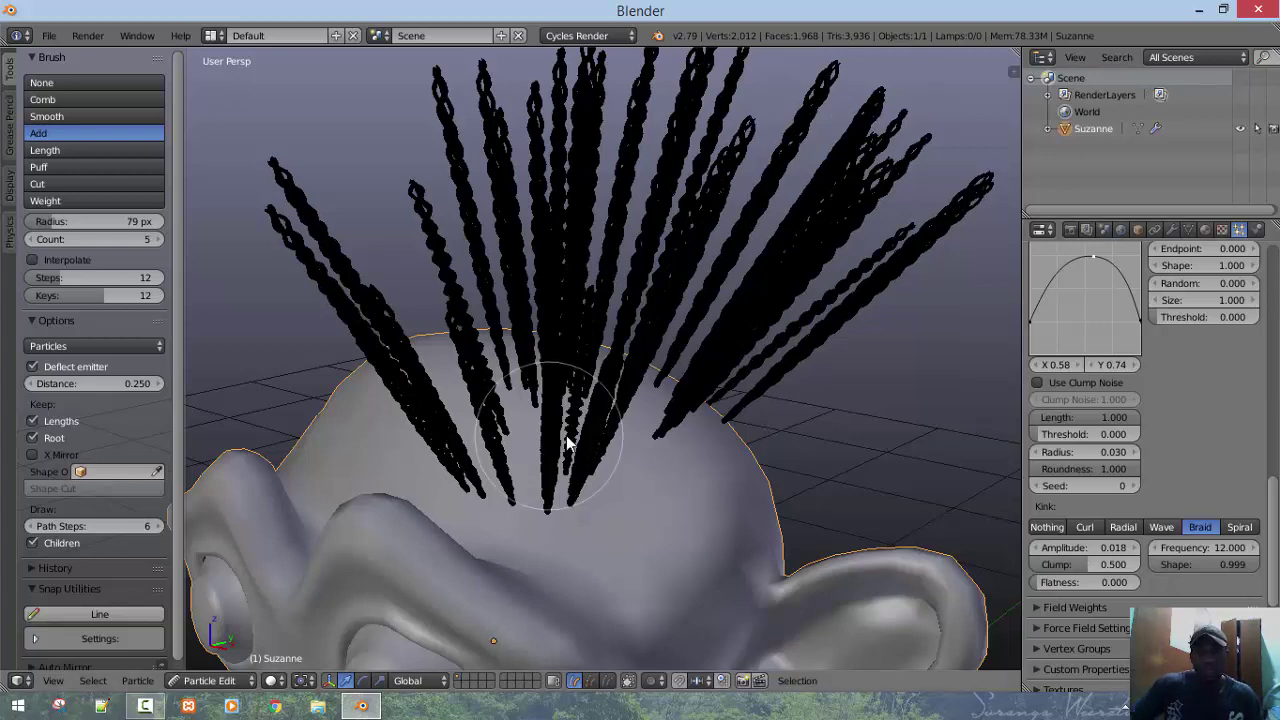
{"action": "mouse_move", "coordinate": [575, 445]}
{"action": "middle_mouse_down"}
{"action": "mouse_move", "coordinate": [584, 432]}
{"action": "mouse_move", "coordinate": [577, 440]}
{"action": "middle_mouse_up"}
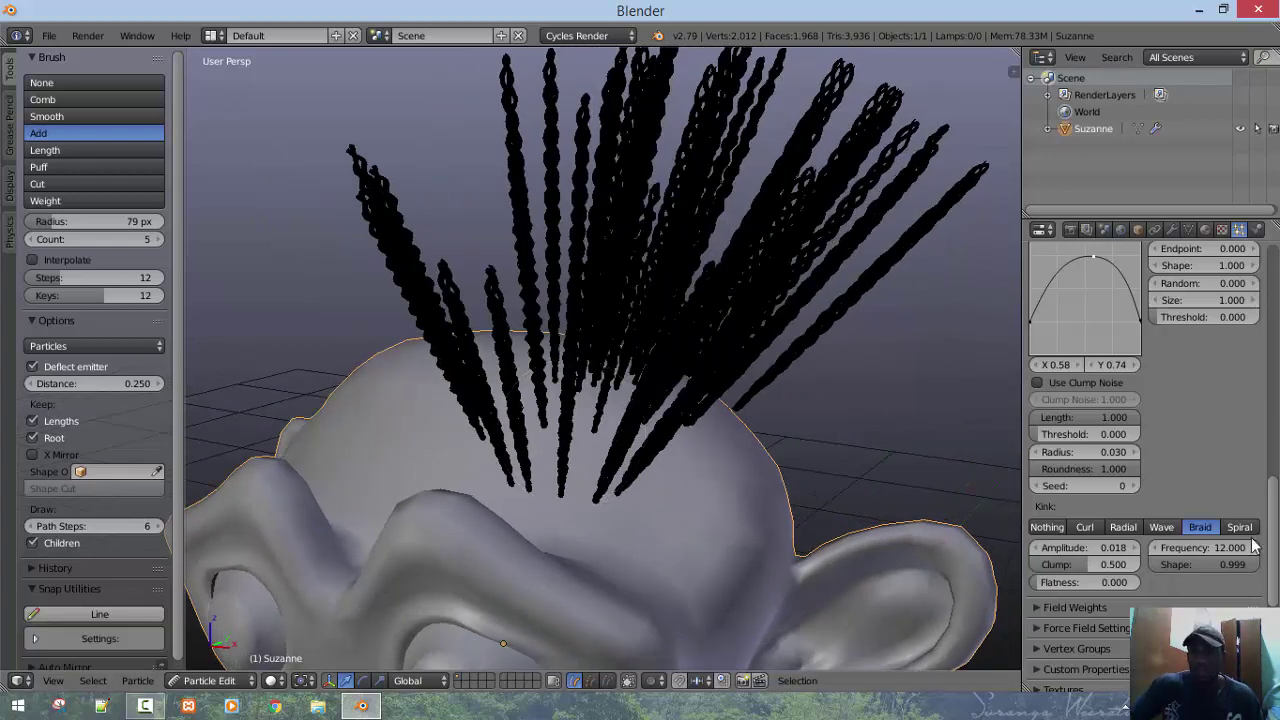
{"action": "middle_click_drag", "start_coordinate": [675, 446], "coordinate": [443, 443]}
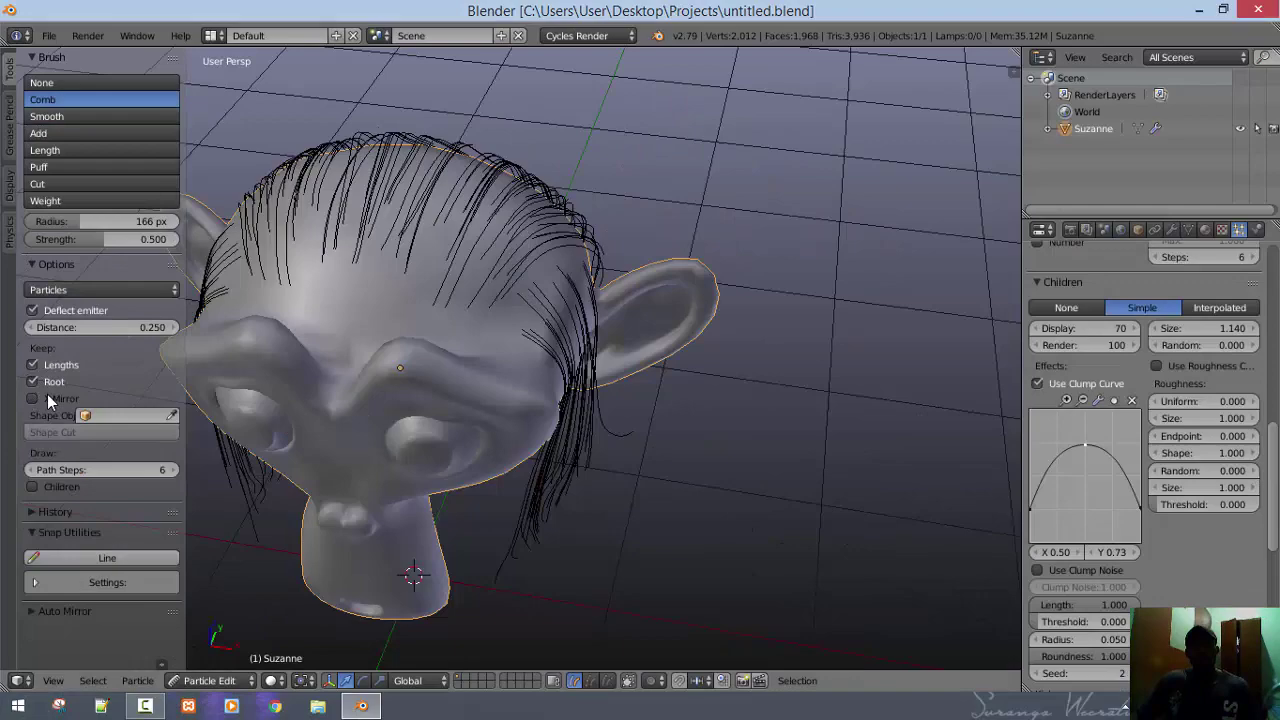
In the untitled.blend project, examine the combed guide hairs on Suzanne's head from the back, side and front
{"action": "middle_click_drag", "start_coordinate": [422, 398], "coordinate": [548, 391]}
{"action": "scroll", "coordinate": [548, 391], "scroll_direction": "down", "scroll_amount": 2}
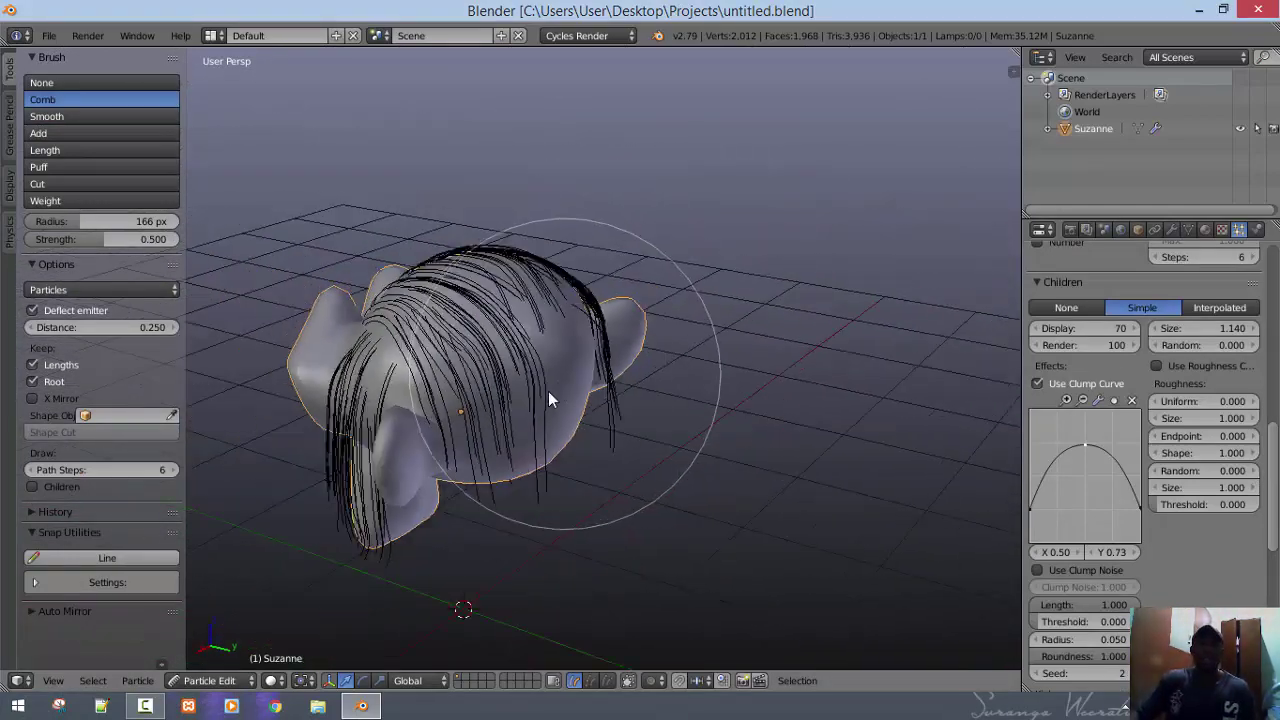
{"action": "scroll", "coordinate": [500, 420], "scroll_direction": "up", "scroll_amount": 5}
{"action": "middle_click_drag", "start_coordinate": [424, 454], "coordinate": [680, 370]}
{"action": "scroll", "coordinate": [705, 333], "scroll_direction": "down", "scroll_amount": 4}
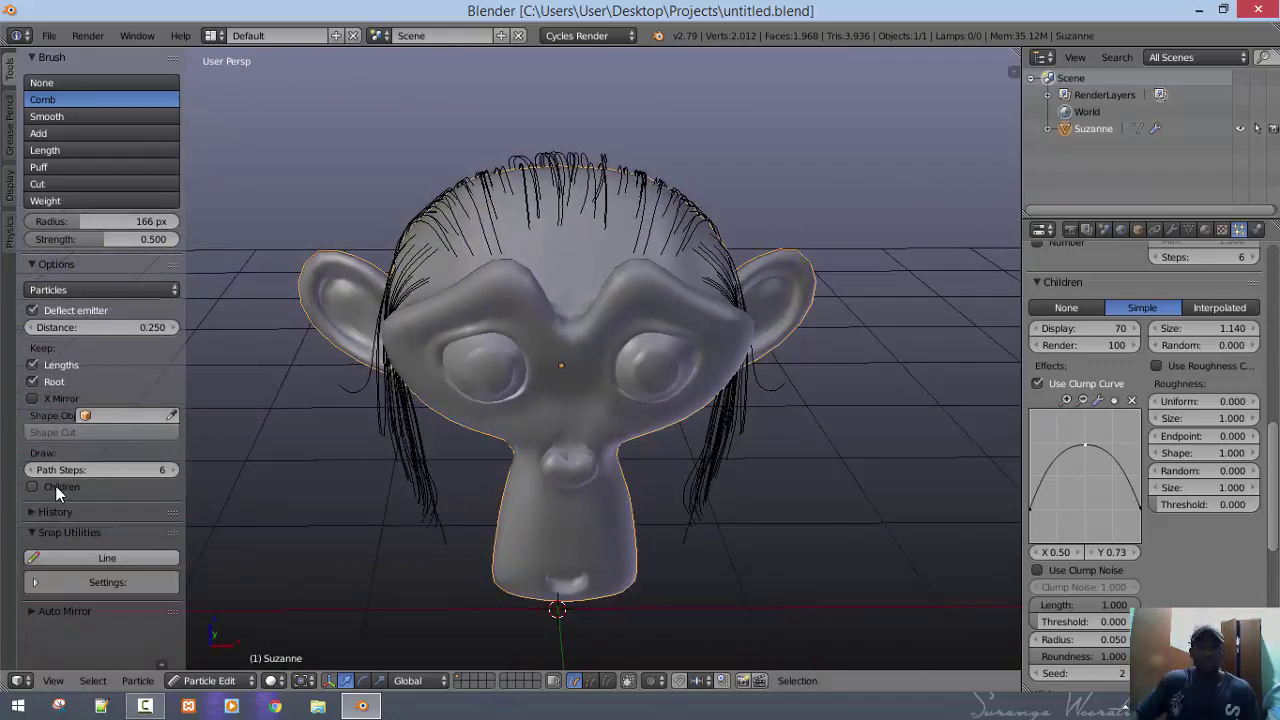
Show the children on the combed hair and examine the braids up close
{"action": "middle_click_drag", "start_coordinate": [635, 395], "coordinate": [400, 394]}
{"action": "scroll", "coordinate": [557, 405], "scroll_direction": "up", "scroll_amount": 6}
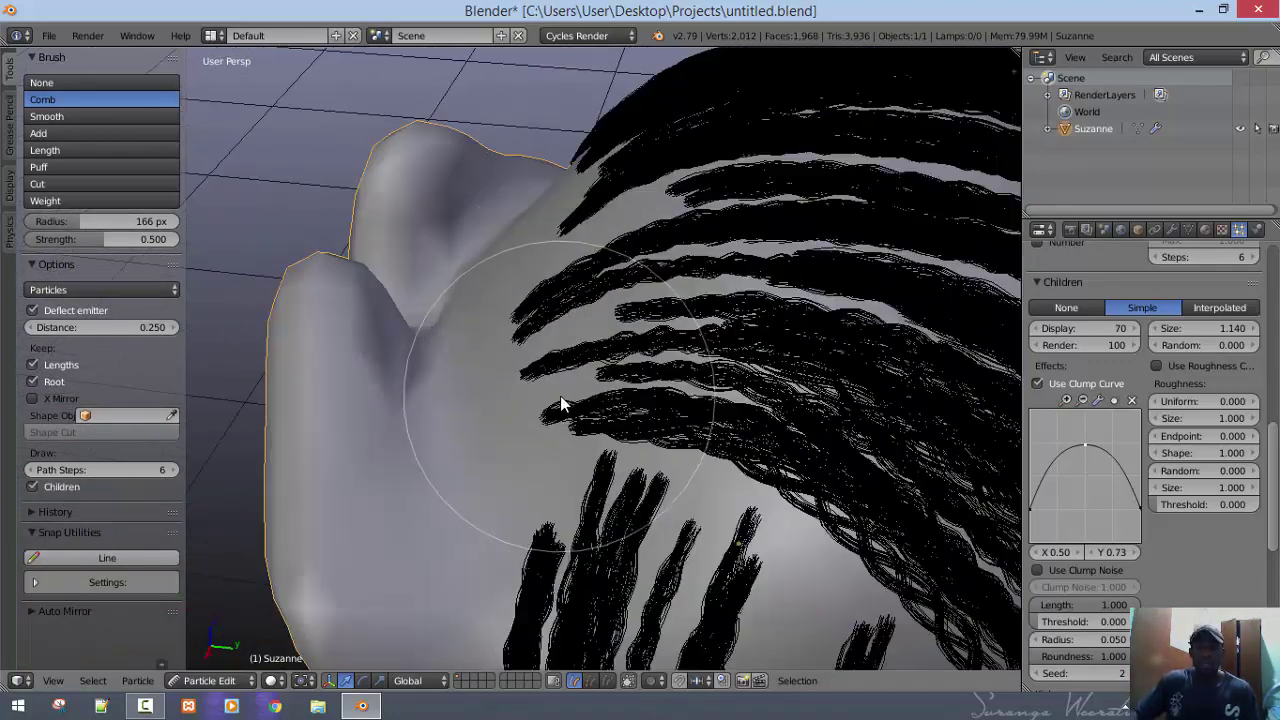
{"action": "middle_click_drag", "start_coordinate": [502, 403], "coordinate": [494, 406]}
{"action": "middle_click_drag", "start_coordinate": [660, 429], "coordinate": [664, 393]}
{"action": "middle_click_drag", "start_coordinate": [771, 303], "coordinate": [560, 460]}
Set the number of displayed children to 150 and examine the braids near their roots
{"action": "left_click", "coordinate": [1088, 329]}
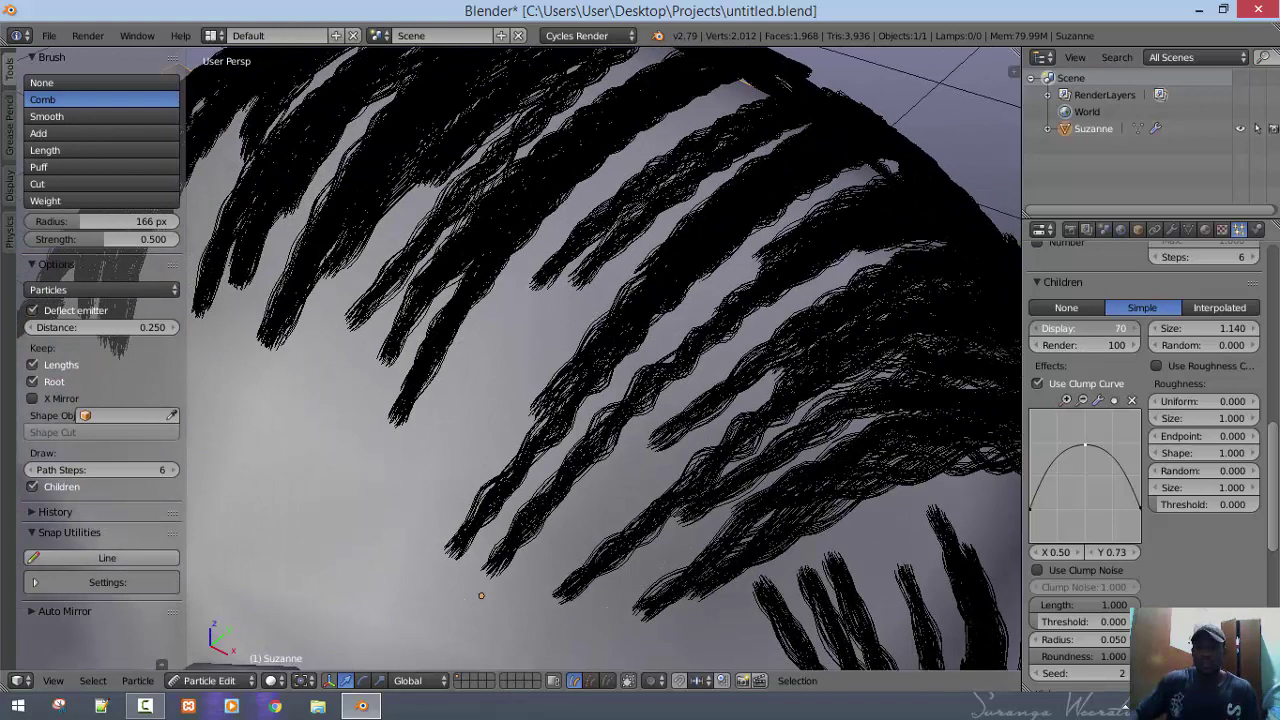
{"action": "key", "text": "BackSpace"}
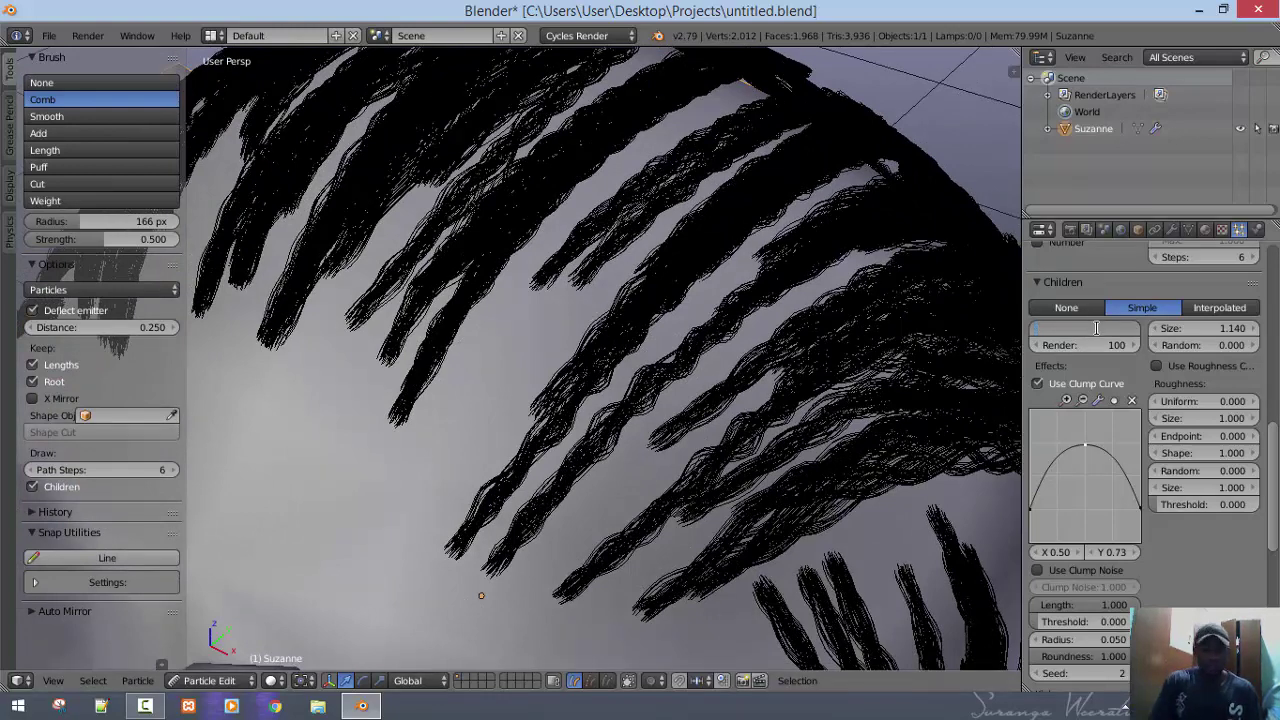
{"action": "type", "text": "150"}
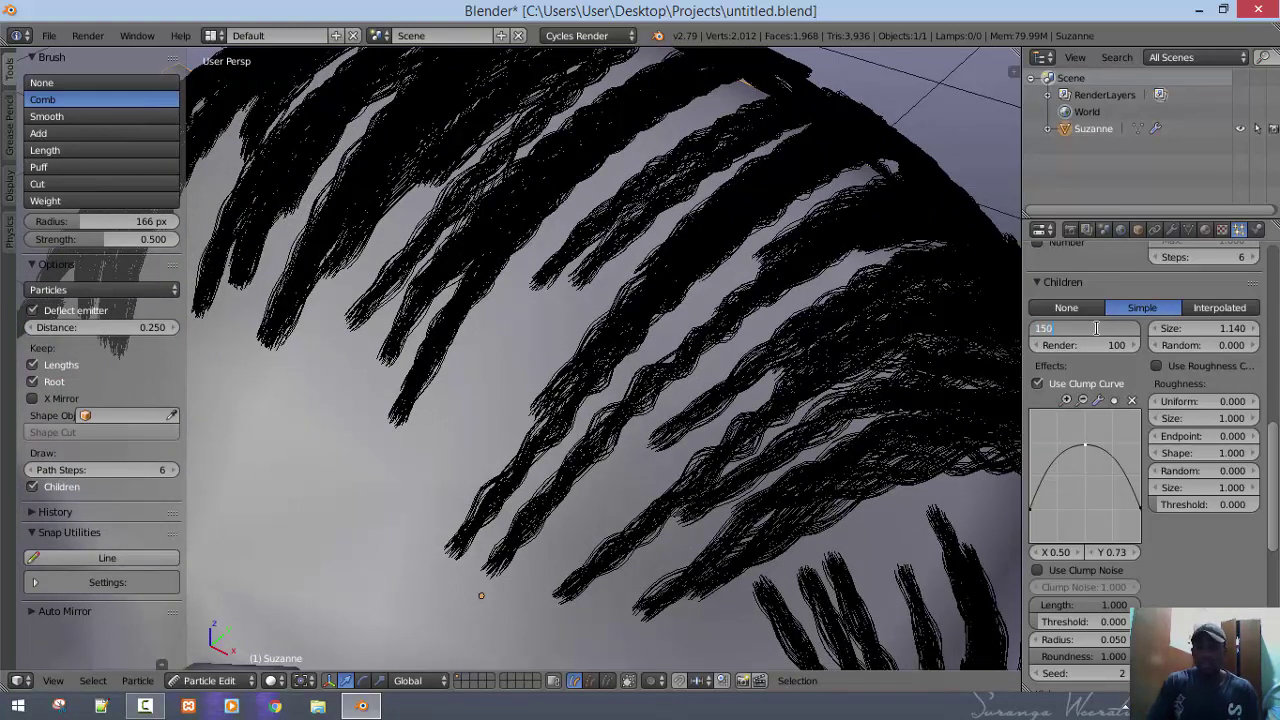
{"action": "key", "text": "Return"}
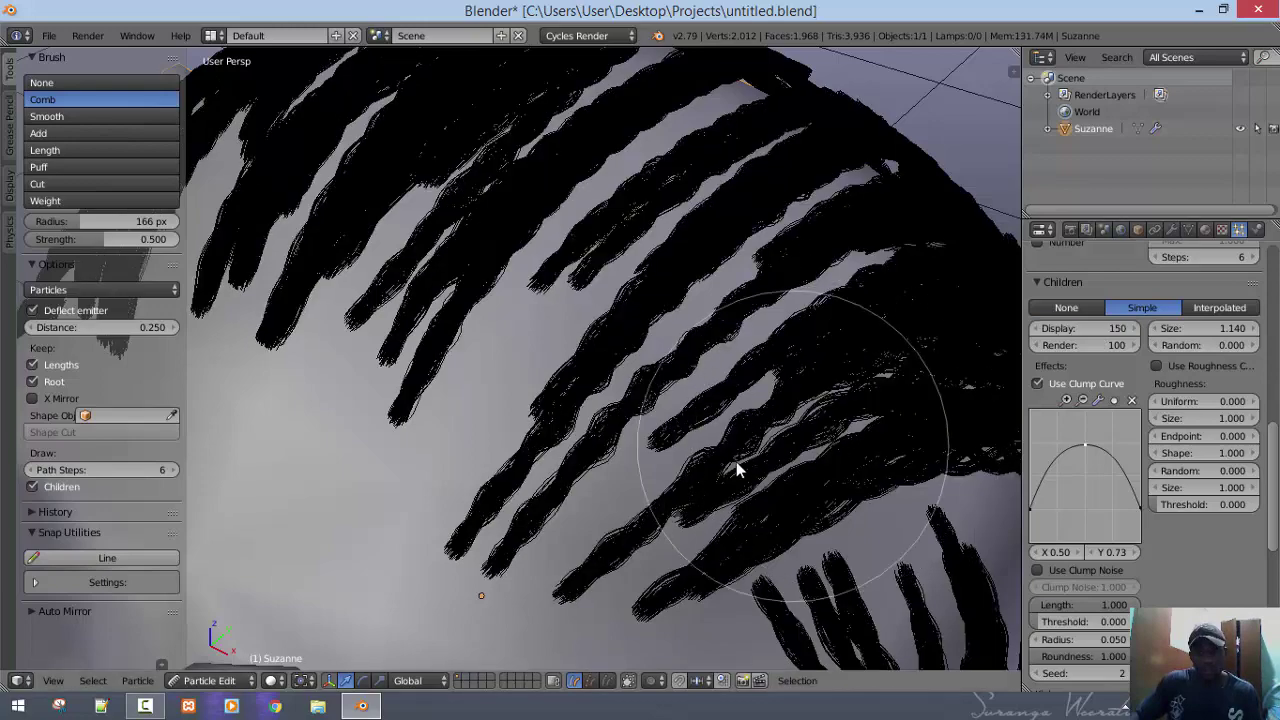
{"action": "scroll", "coordinate": [622, 528], "scroll_direction": "down", "scroll_amount": 1}
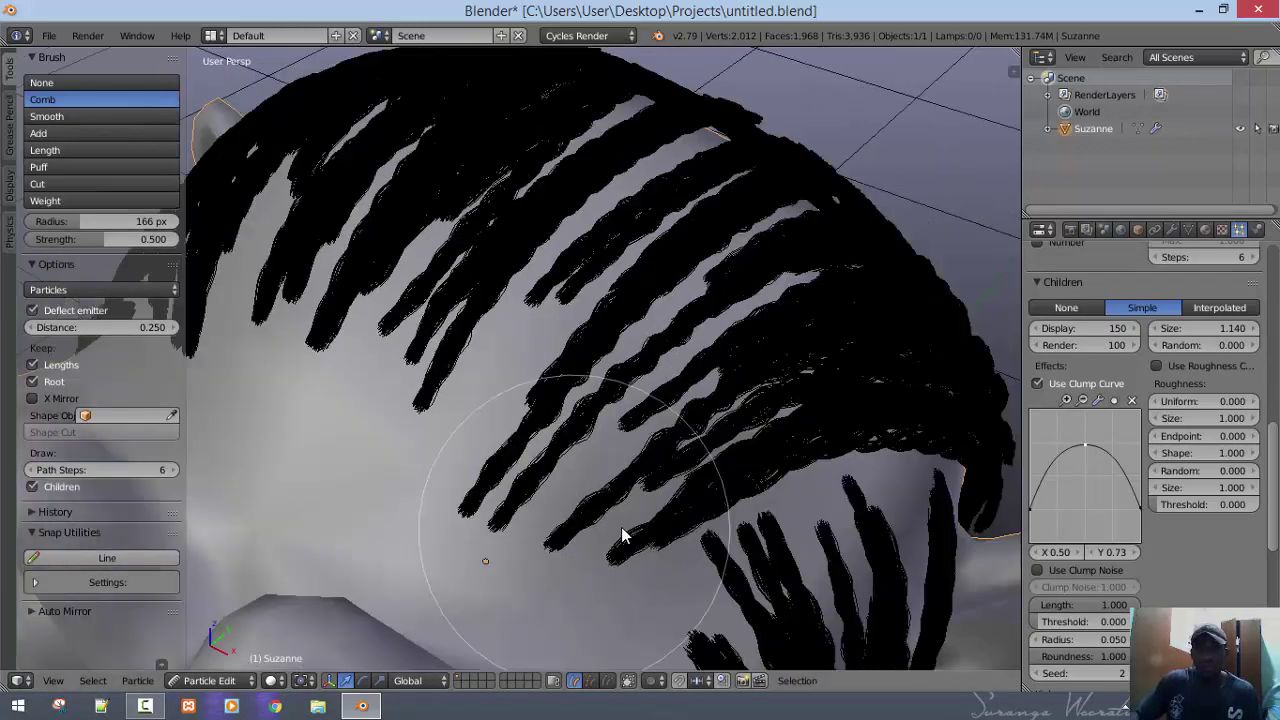
{"action": "scroll", "coordinate": [621, 527], "scroll_direction": "up", "scroll_amount": 8}
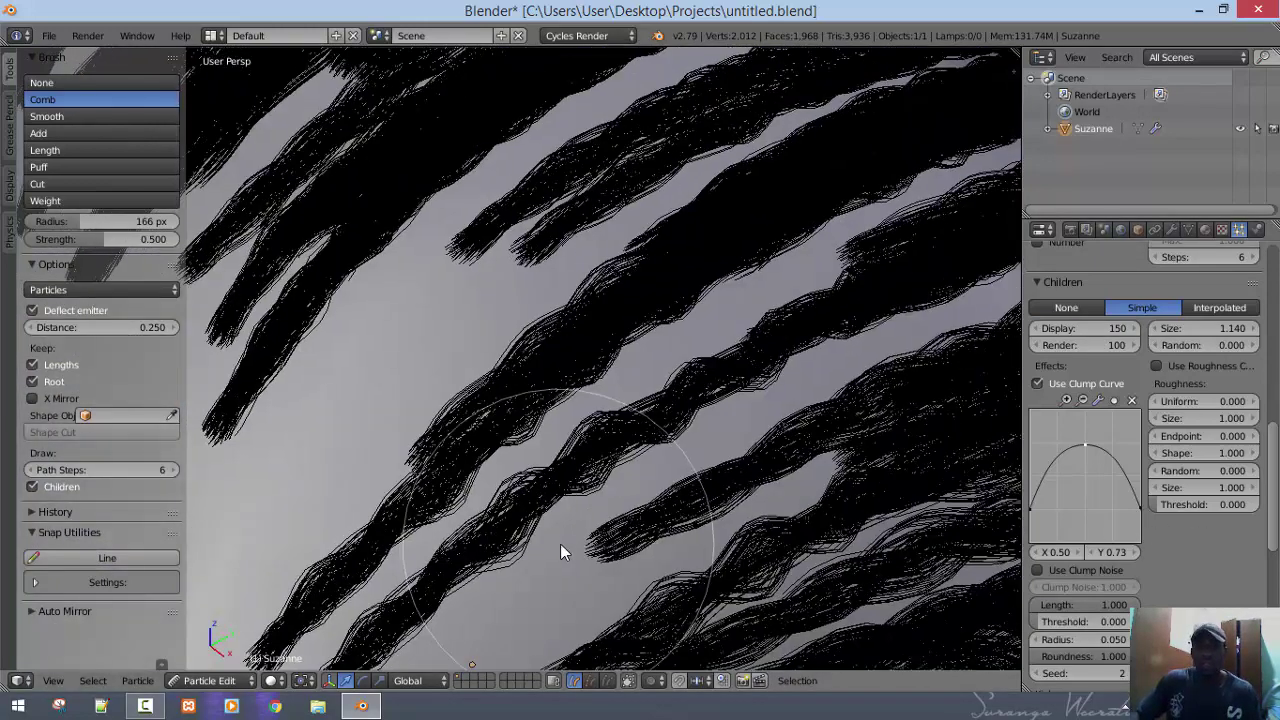
{"action": "middle_click_drag", "start_coordinate": [560, 543], "coordinate": [554, 537]}
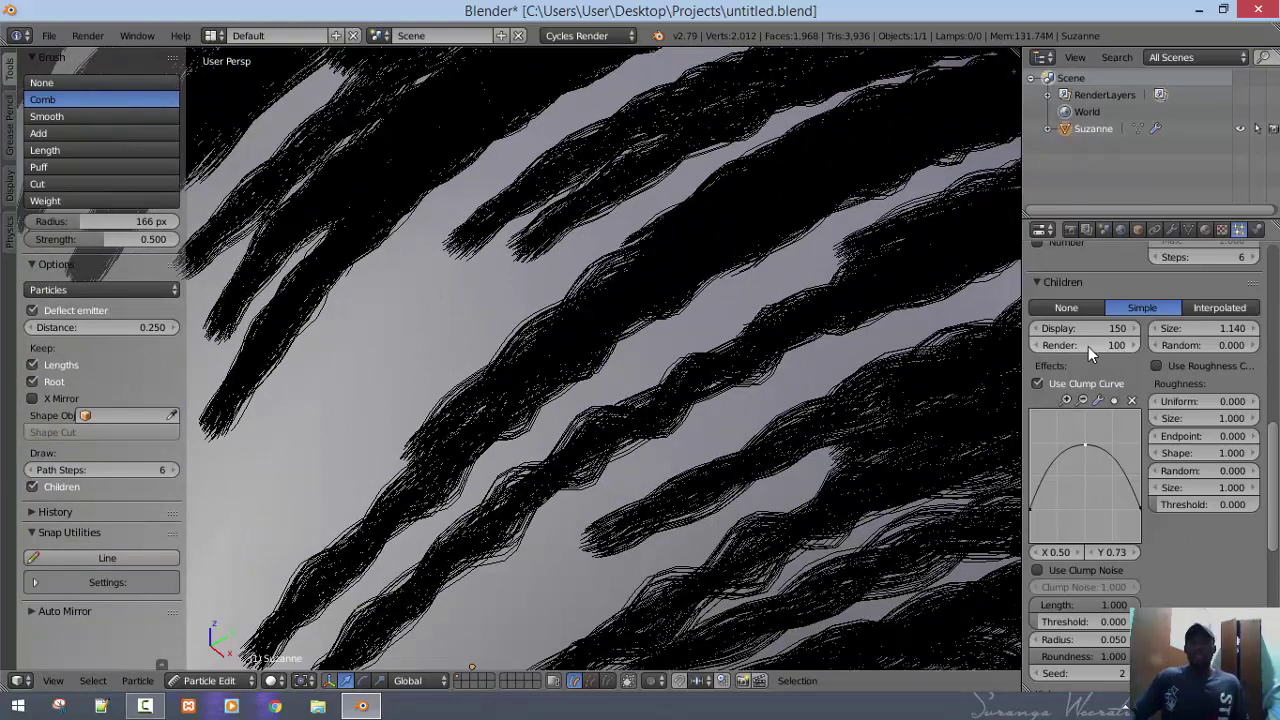
{"action": "middle_click_drag", "start_coordinate": [743, 314], "coordinate": [343, 429]}
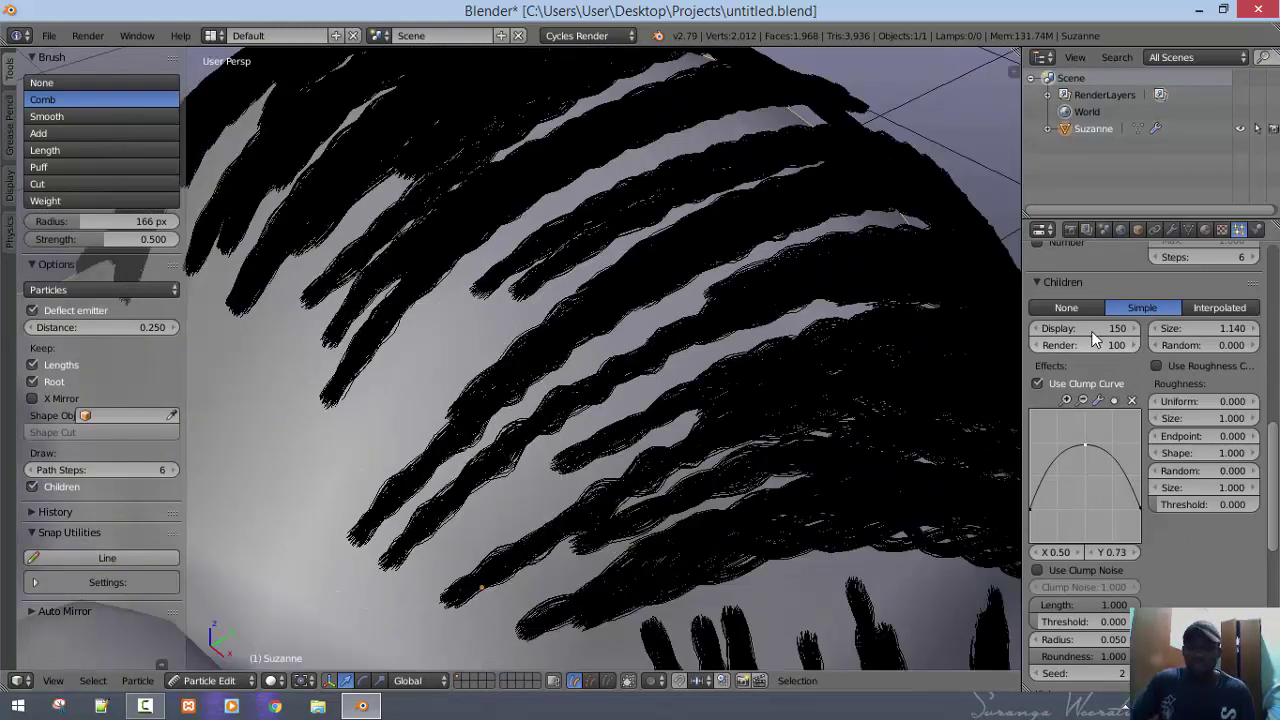
Try 7 path steps for the particle display and return the value to 6
{"action": "left_click", "coordinate": [172, 470]}
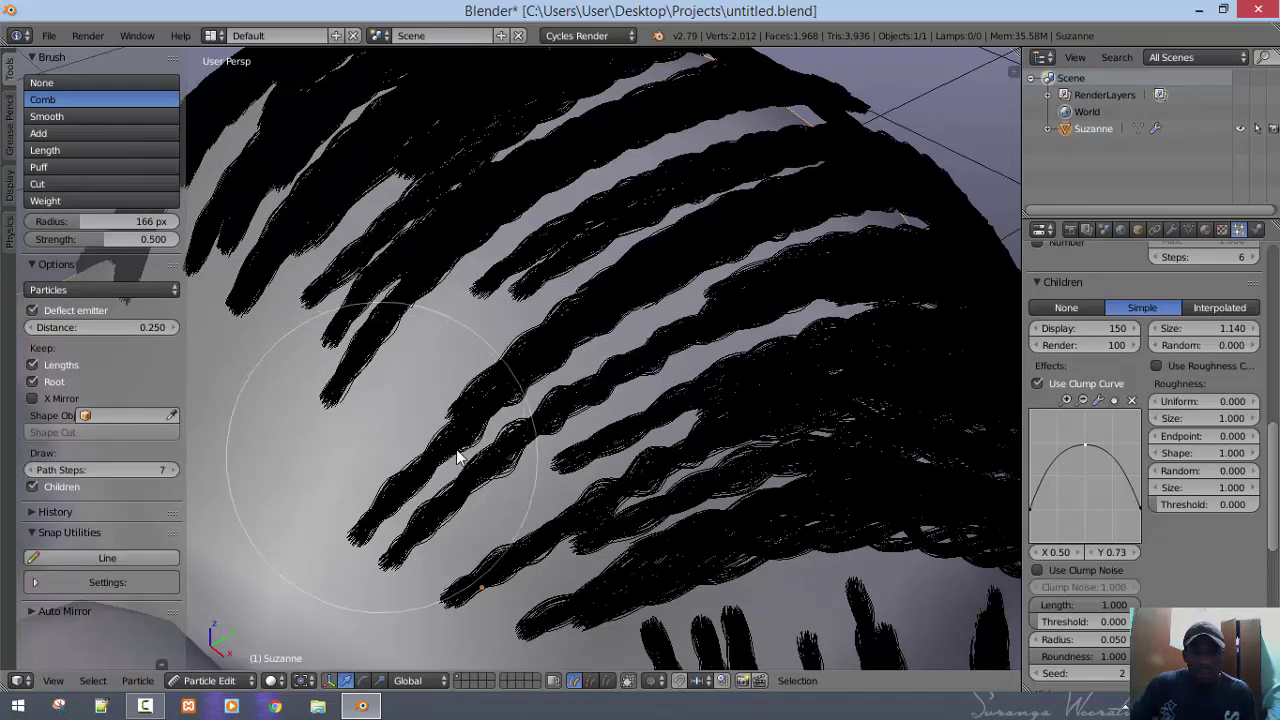
{"action": "left_click", "coordinate": [31, 470]}
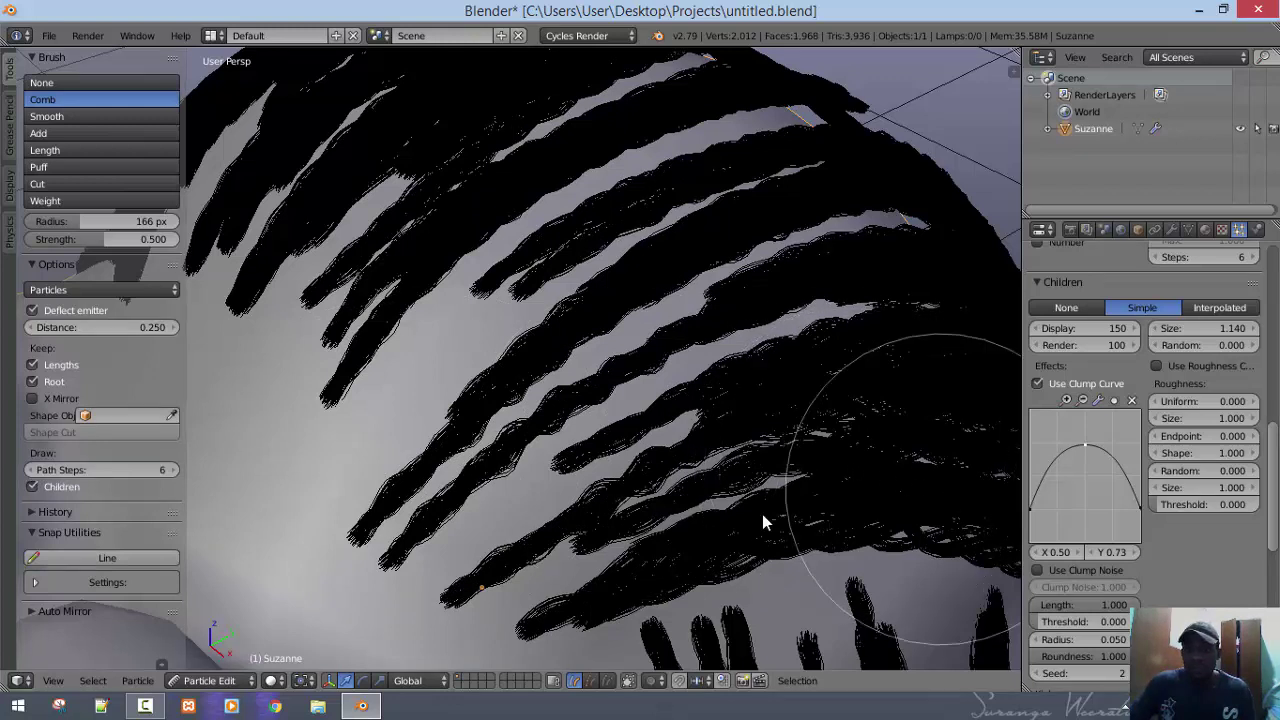
Raise the clump curve's middle point to X 0.52, Y 1.00 and inspect the head braids from several sides
{"action": "left_click_drag", "start_coordinate": [1087, 447], "coordinate": [1087, 427]}
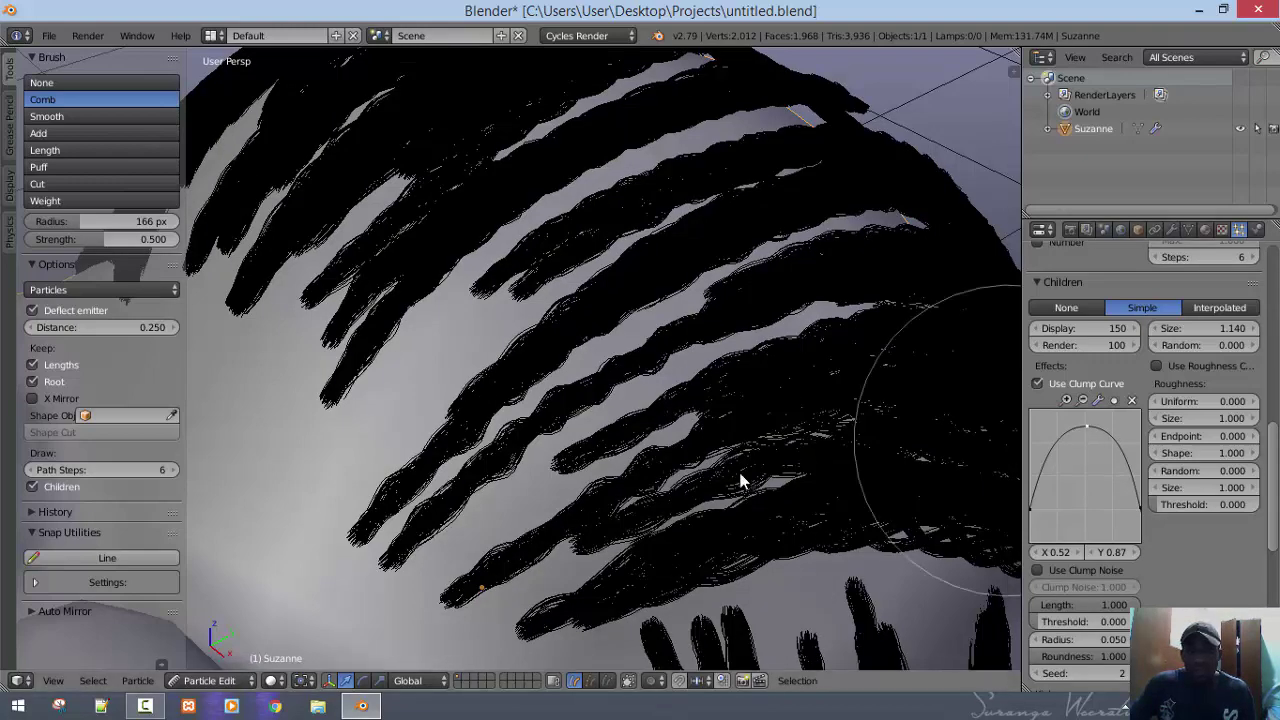
{"action": "scroll", "coordinate": [734, 480], "scroll_direction": "down", "scroll_amount": 4}
{"action": "middle_click_drag", "start_coordinate": [732, 478], "coordinate": [624, 486]}
{"action": "scroll", "coordinate": [706, 480], "scroll_direction": "up", "scroll_amount": 6}
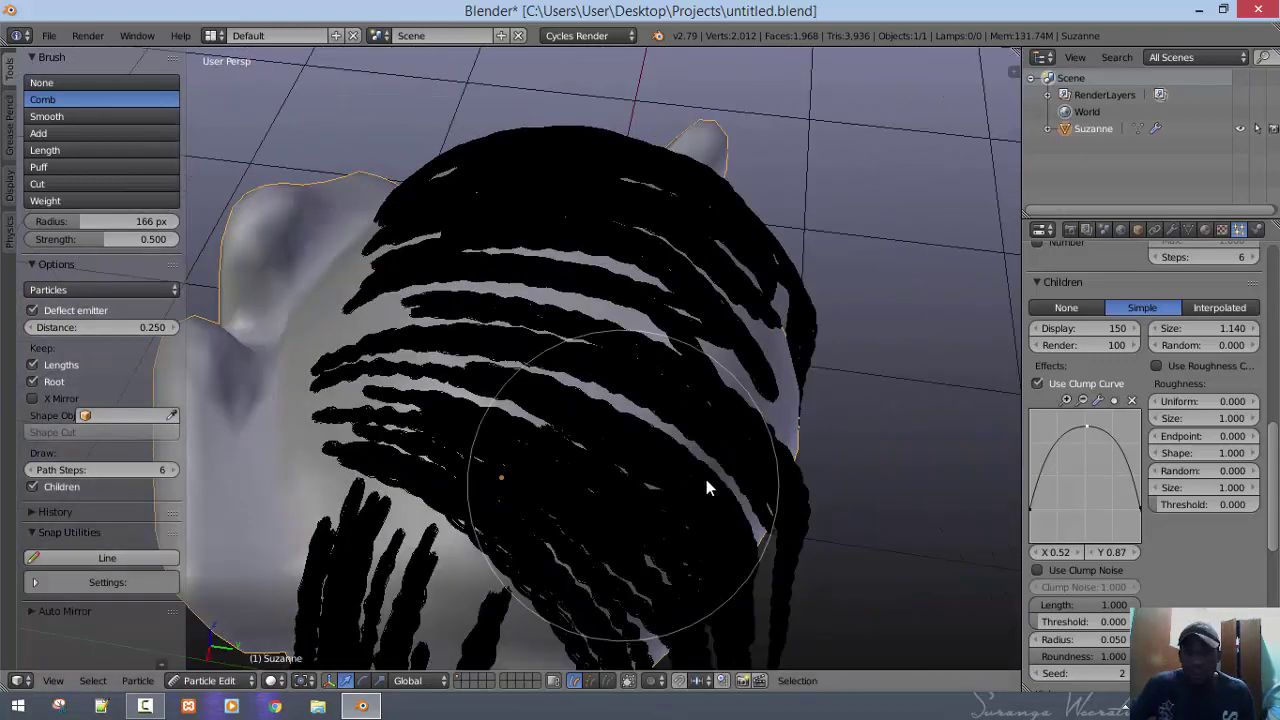
{"action": "left_click_drag", "start_coordinate": [1087, 426], "coordinate": [1087, 410]}
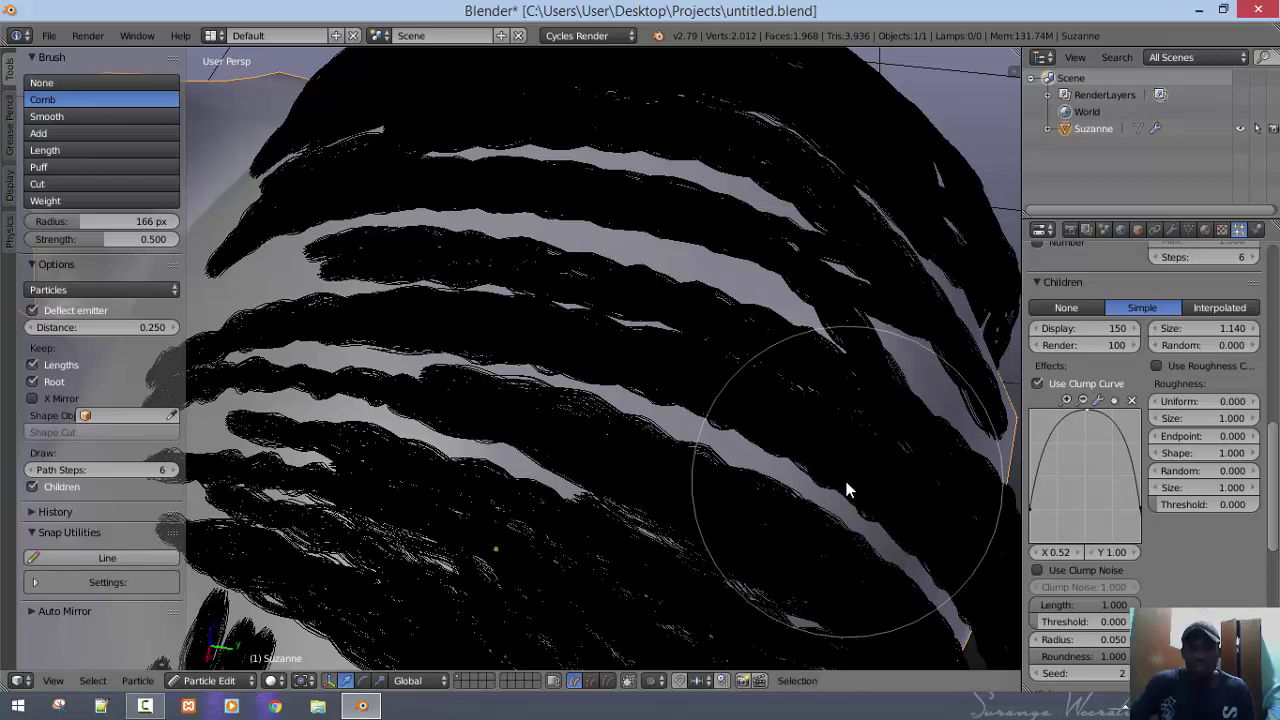
{"action": "scroll", "coordinate": [651, 531], "scroll_direction": "down", "scroll_amount": 4}
{"action": "middle_click_drag", "start_coordinate": [581, 523], "coordinate": [508, 514]}
{"action": "middle_click_drag", "start_coordinate": [710, 486], "coordinate": [872, 468]}
{"action": "key", "text": "KP_1"}
{"action": "middle_click_drag", "start_coordinate": [807, 493], "coordinate": [231, 495]}
Hide the children and comb the guide hairs over the top and sides of Suzanne's head with a 223 px brush radius
{"action": "left_click", "coordinate": [42, 490]}
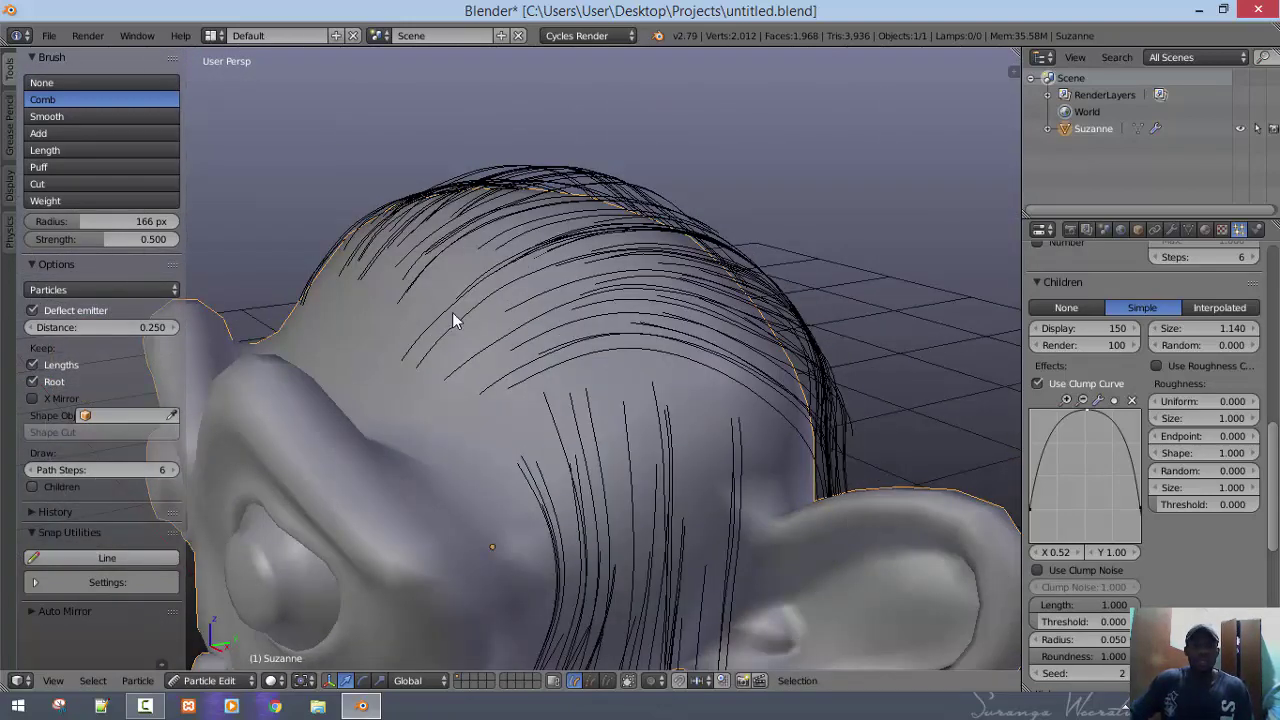
{"action": "scroll", "coordinate": [623, 263], "scroll_direction": "down", "scroll_amount": 2}
{"action": "key", "text": "f"}
{"action": "left_click", "coordinate": [692, 274]}
{"action": "left_click_drag", "start_coordinate": [596, 282], "coordinate": [561, 278]}
{"action": "mouse_move", "coordinate": [554, 283]}
{"action": "middle_mouse_down"}
{"action": "mouse_move", "coordinate": [572, 345]}
{"action": "mouse_move", "coordinate": [399, 320]}
{"action": "mouse_move", "coordinate": [394, 294]}
{"action": "middle_mouse_up"}
{"action": "left_click_drag", "start_coordinate": [392, 292], "coordinate": [388, 288]}
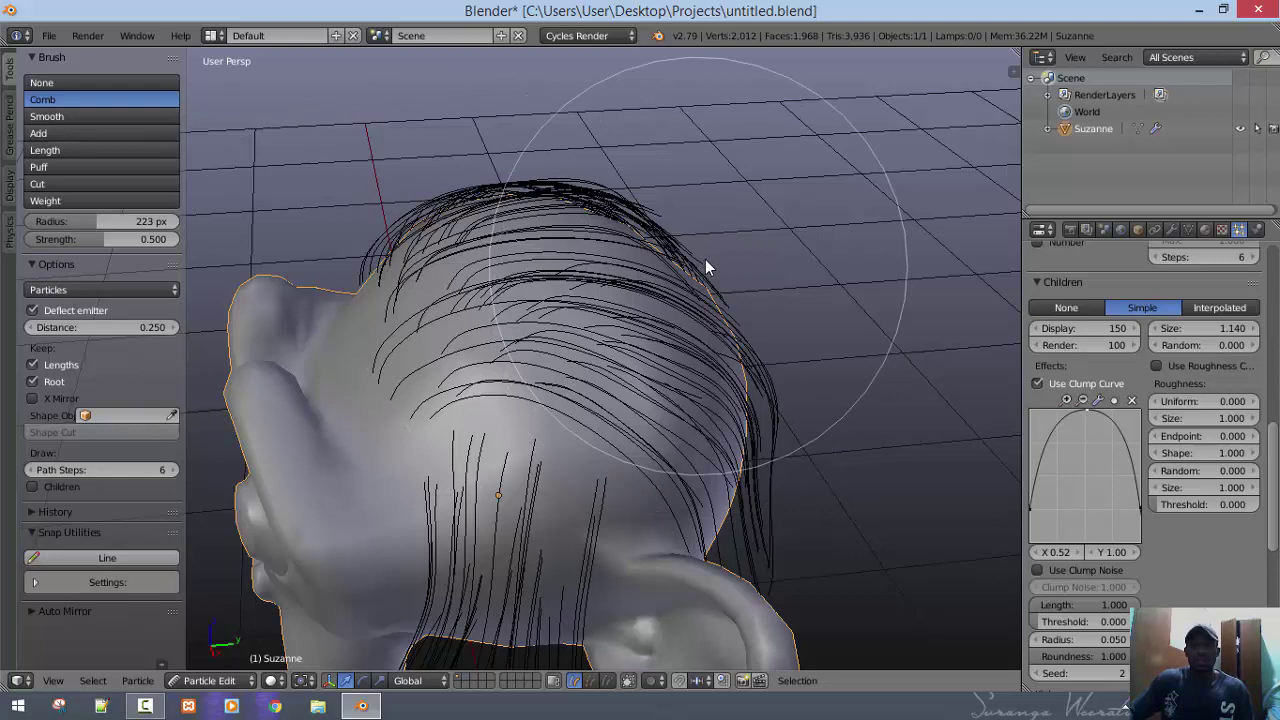
{"action": "left_click_drag", "start_coordinate": [705, 259], "coordinate": [707, 260]}
{"action": "middle_click_drag", "start_coordinate": [723, 404], "coordinate": [883, 366]}
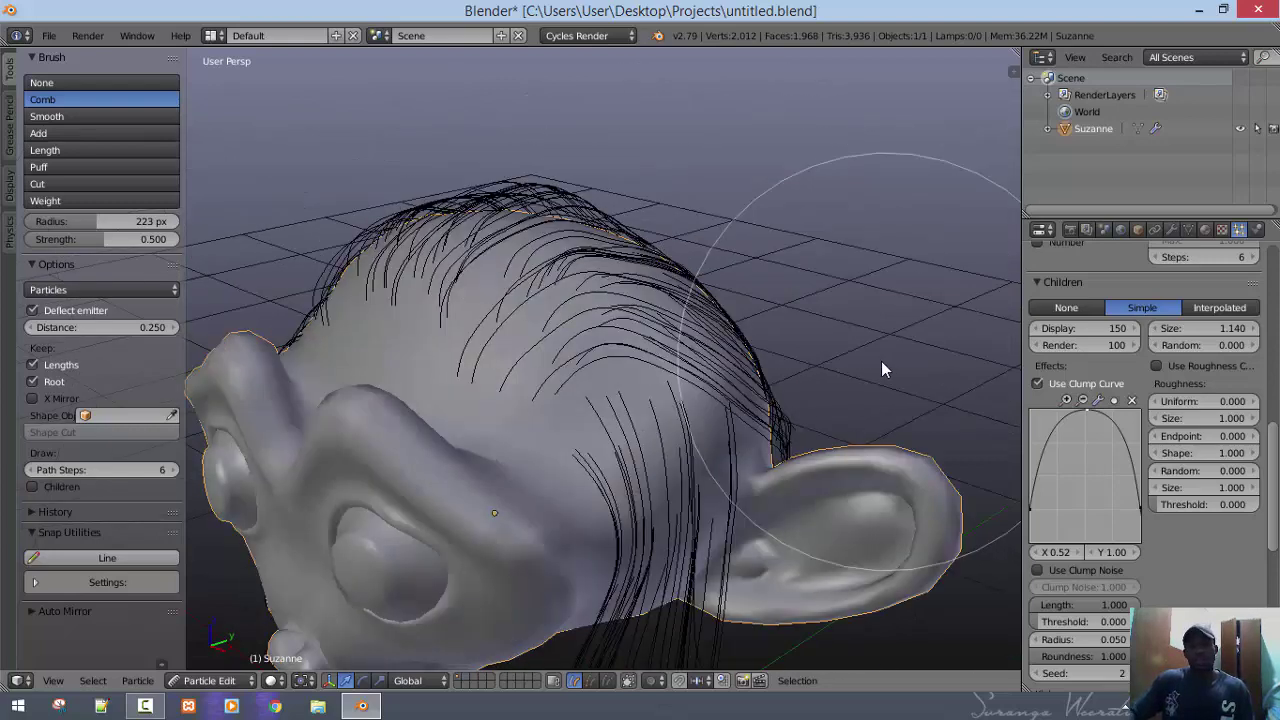
{"action": "middle_click_drag", "start_coordinate": [686, 449], "coordinate": [714, 426]}
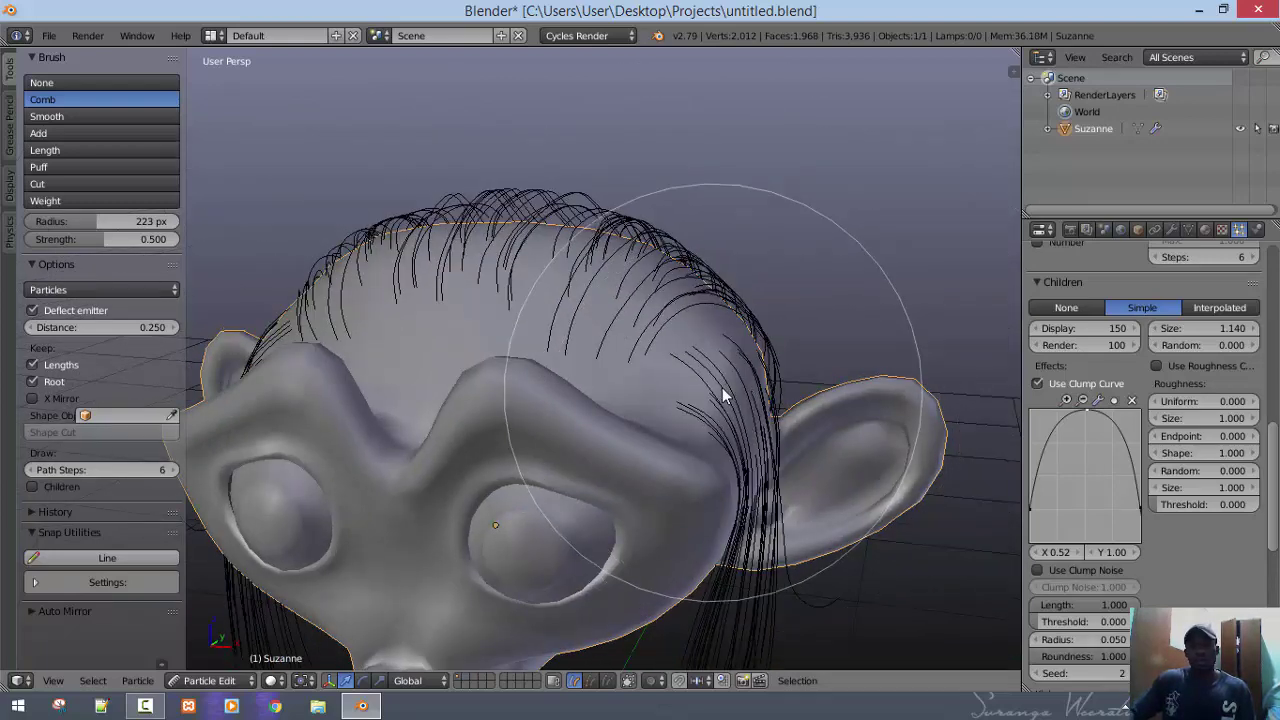
{"action": "middle_click_drag", "start_coordinate": [448, 393], "coordinate": [317, 372]}
{"action": "left_click_drag", "start_coordinate": [238, 376], "coordinate": [290, 430]}
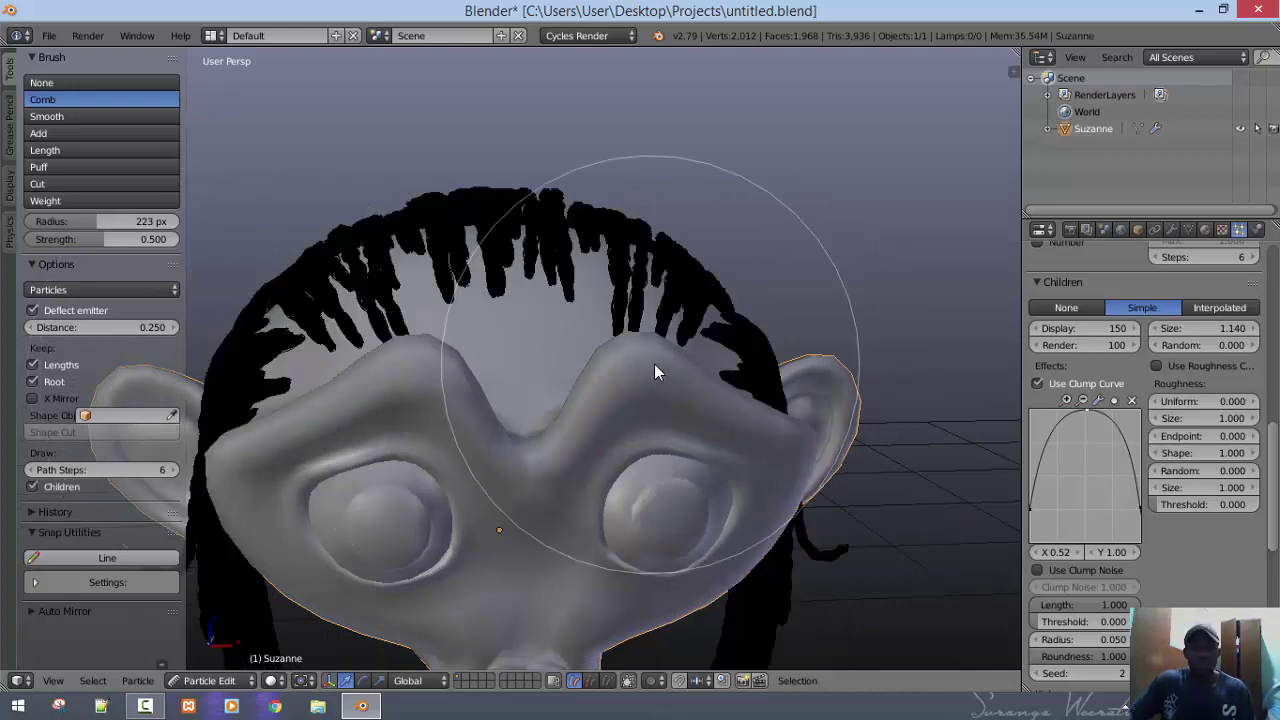
With the children shown, try a Random roughness of 0.05 on the braids
{"action": "middle_click_drag", "start_coordinate": [684, 415], "coordinate": [340, 419]}
{"action": "scroll", "coordinate": [617, 423], "scroll_direction": "up", "scroll_amount": 4}
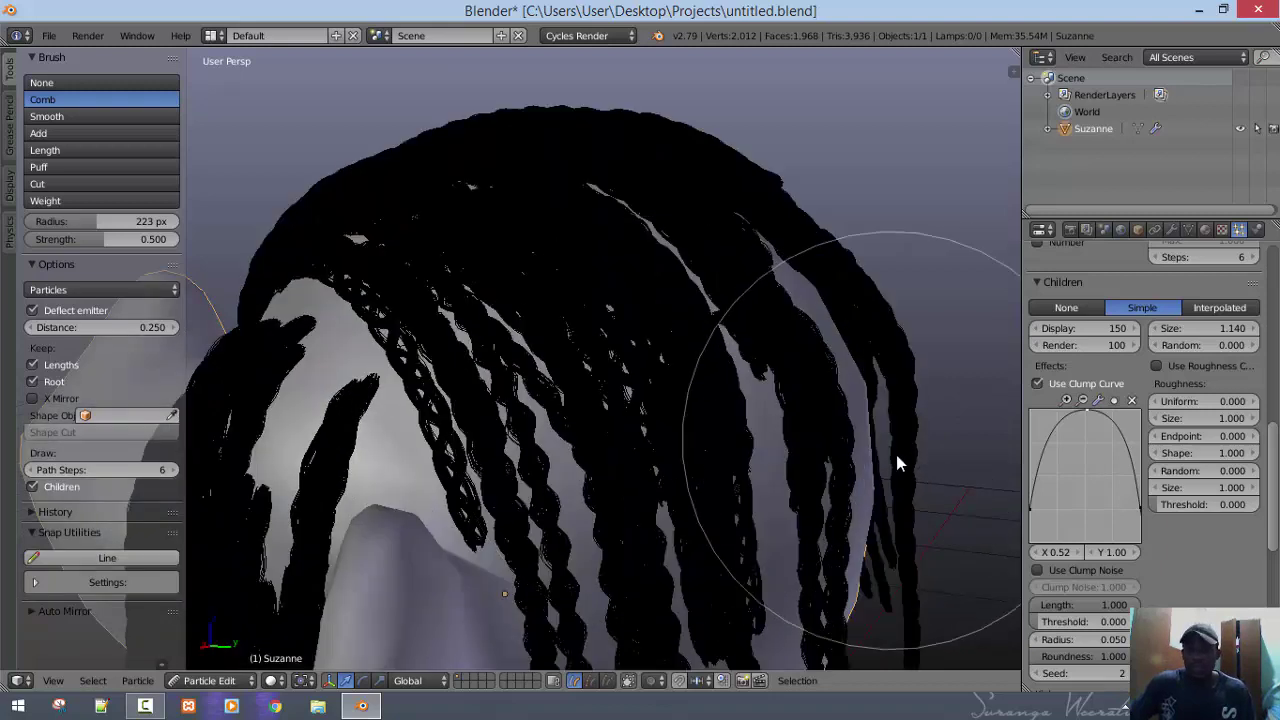
{"action": "left_click", "coordinate": [1201, 470]}
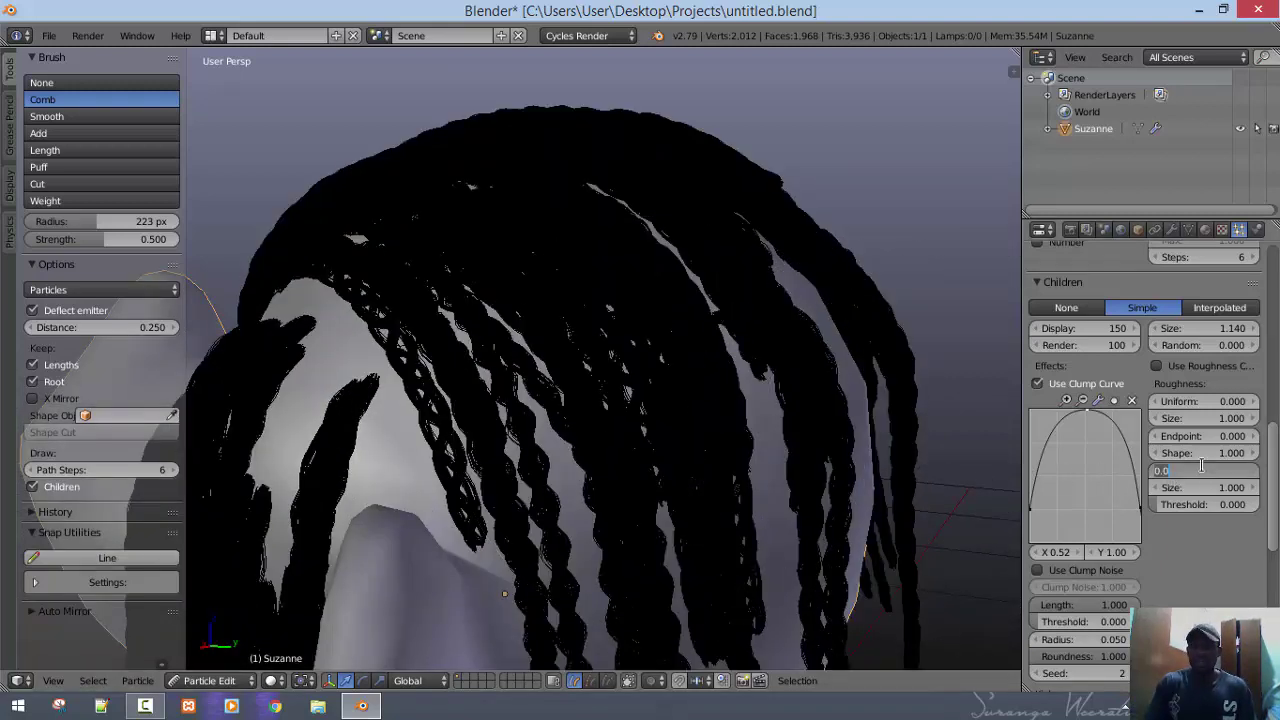
{"action": "key", "text": "BackSpace"}
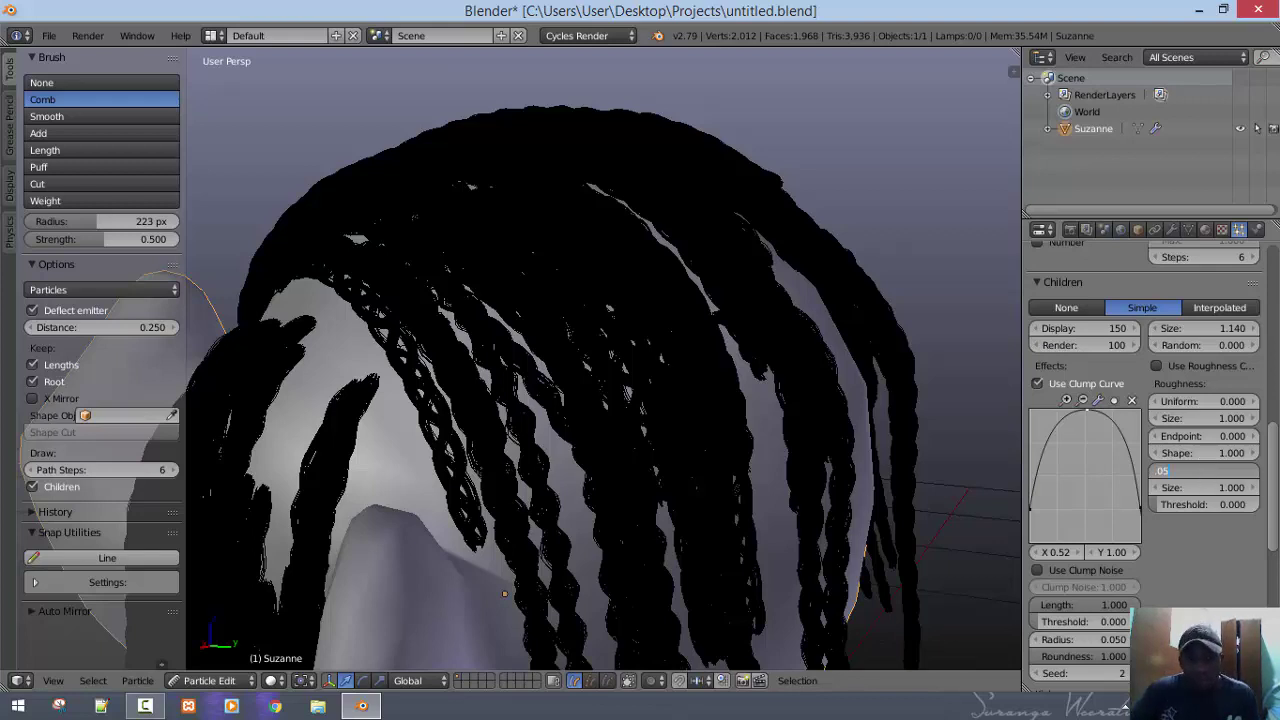
{"action": "key", "text": "Return"}
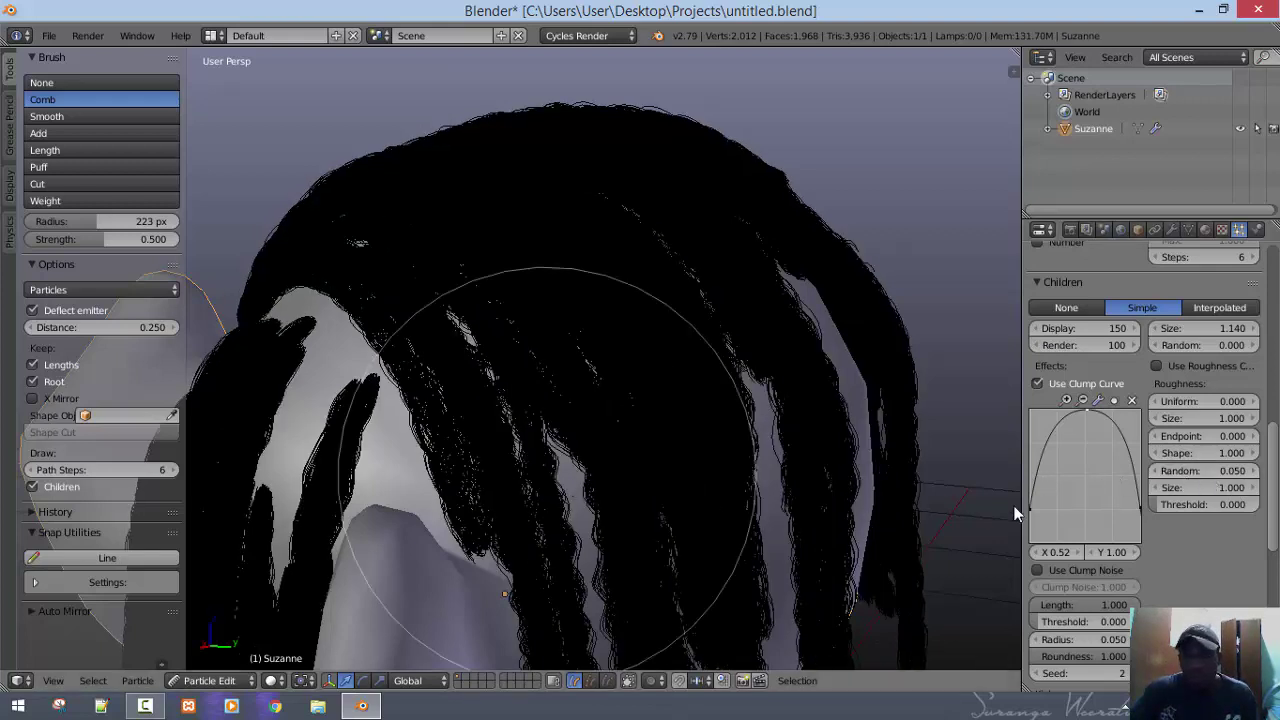
Set the children's Random roughness to 0.01 and check the braids from the front
{"action": "left_click", "coordinate": [1222, 468]}
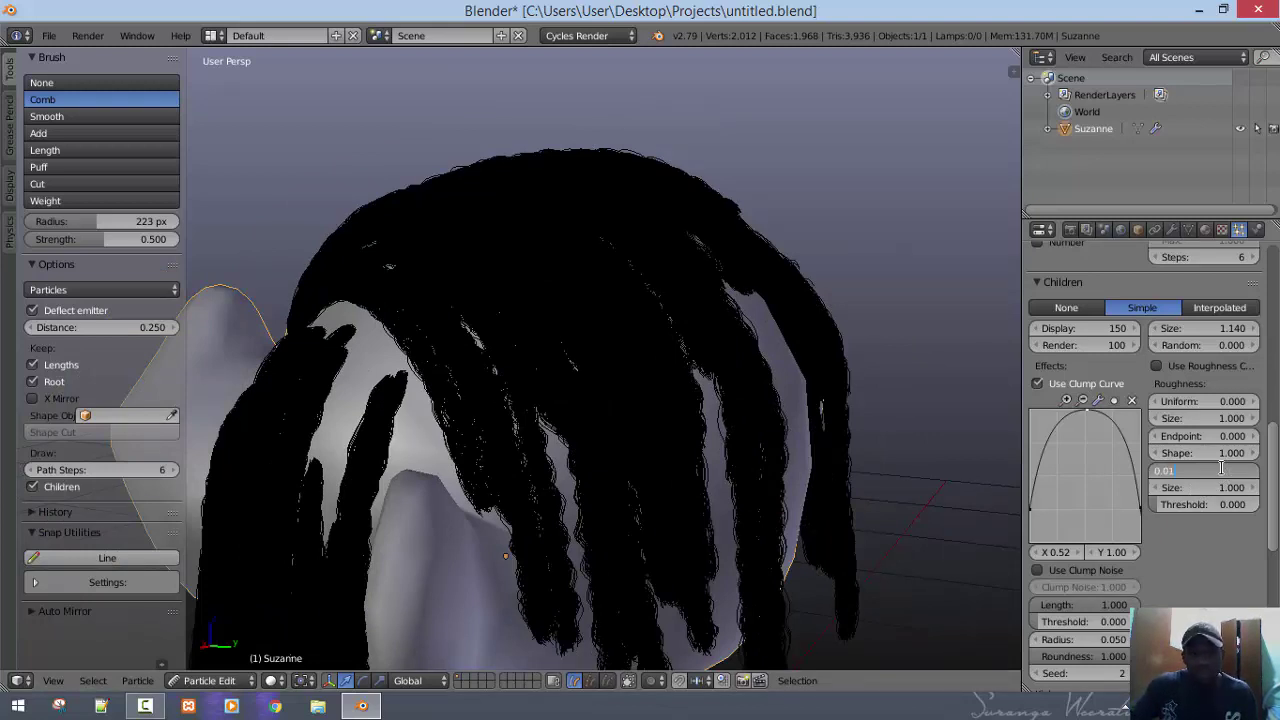
{"action": "type", "text": "0.01"}
{"action": "key", "text": "Return"}
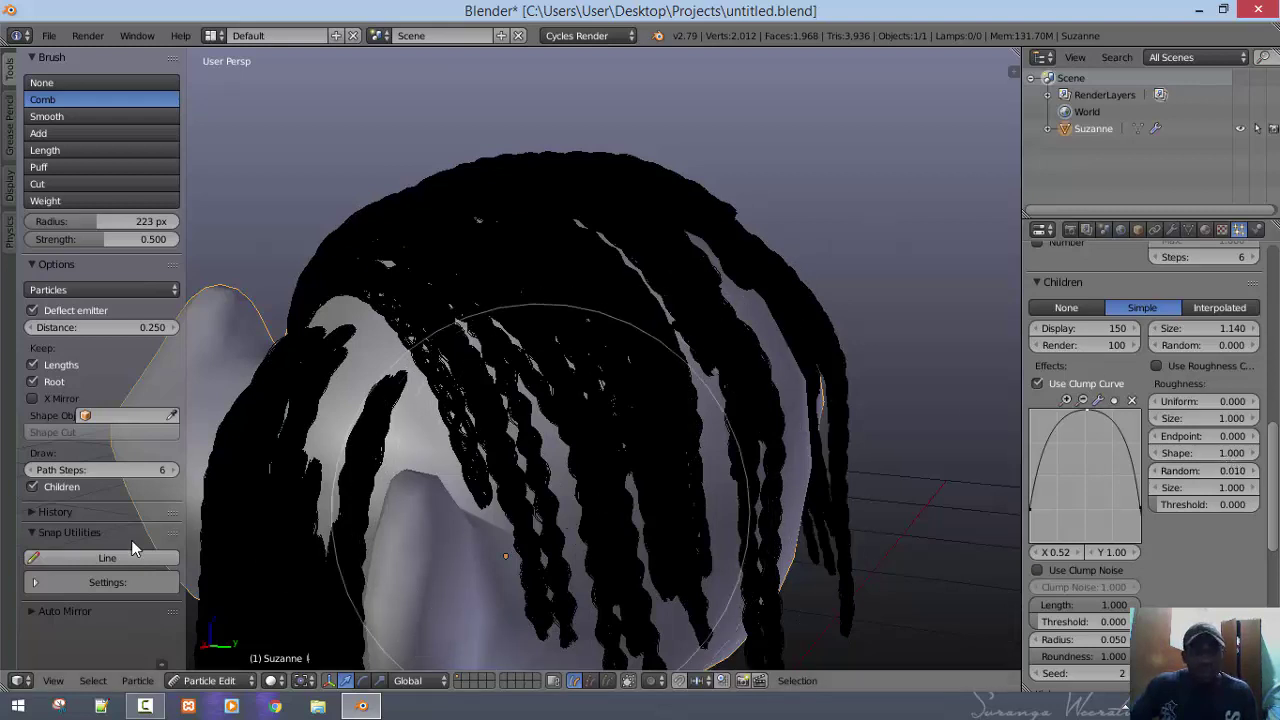
{"action": "middle_click_drag", "start_coordinate": [589, 534], "coordinate": [702, 532]}
{"action": "scroll", "coordinate": [703, 532], "scroll_direction": "up", "scroll_amount": 2}
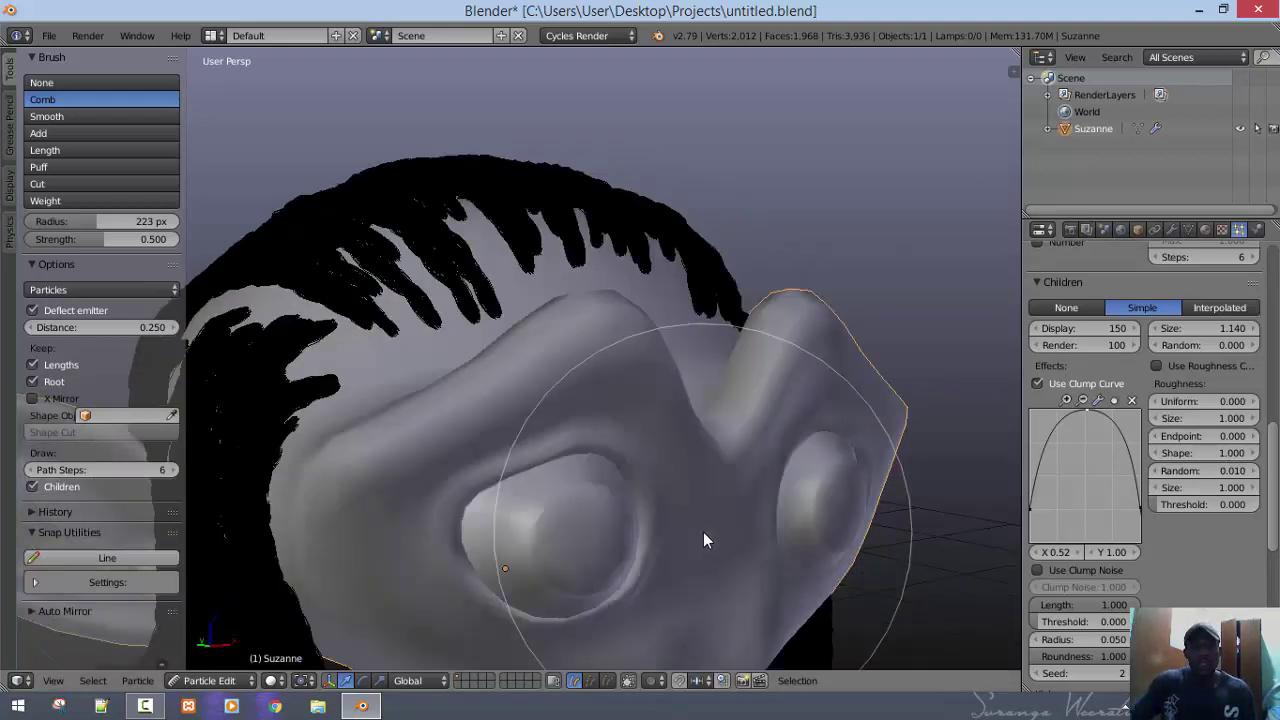
Save the project over untitled.blend and switch Suzanne from Particle Edit to Object Mode
{"action": "key", "text": "ctrl+s"}
{"action": "left_click", "coordinate": [705, 536]}
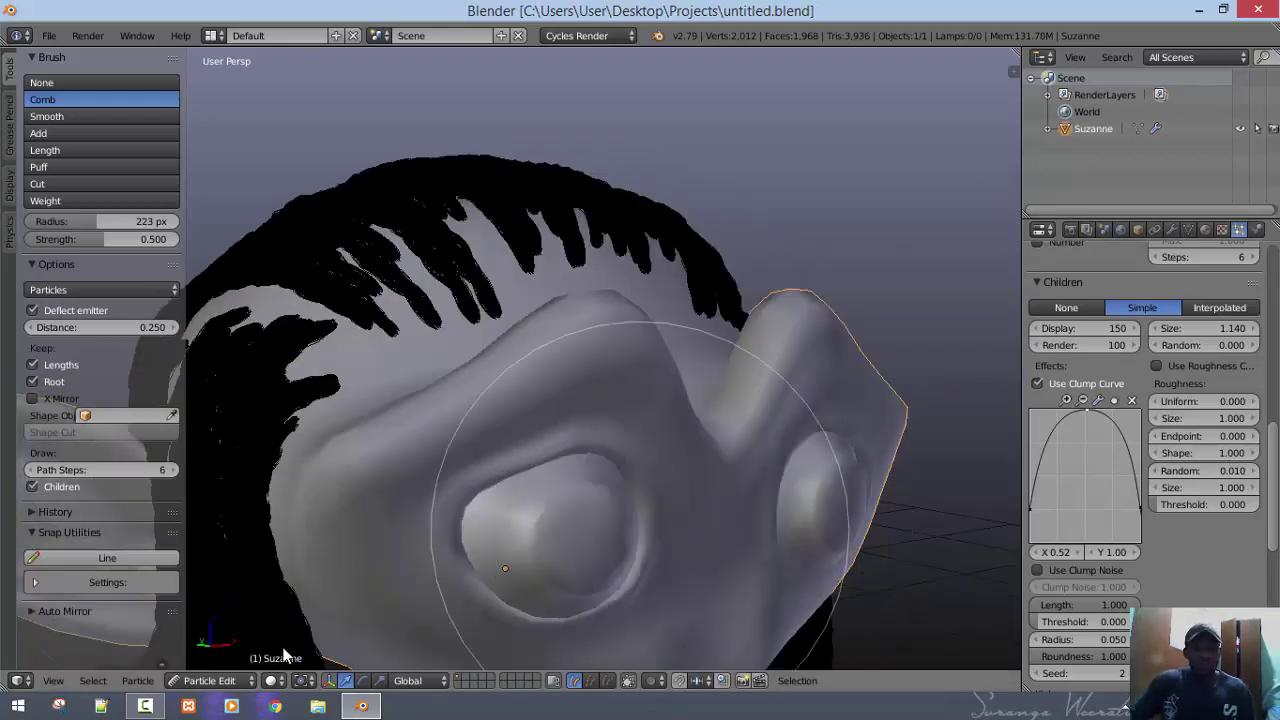
{"action": "left_click", "coordinate": [218, 683]}
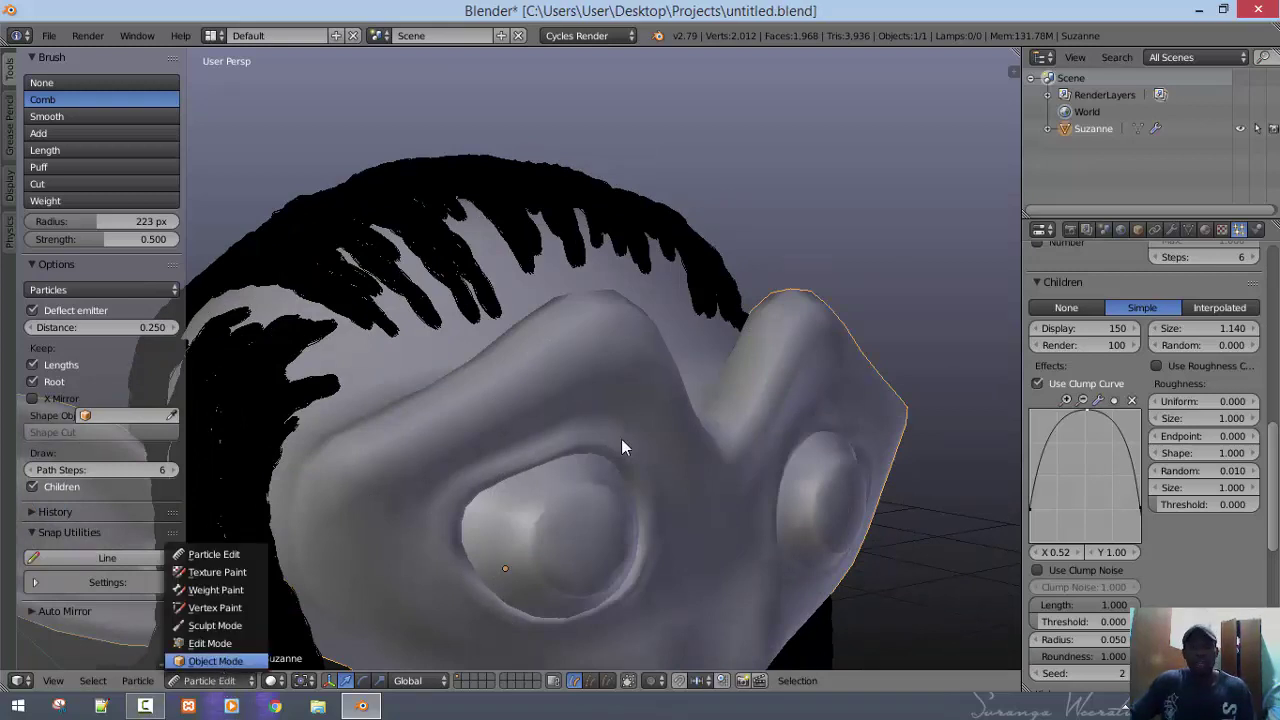
{"action": "key", "text": "Return"}
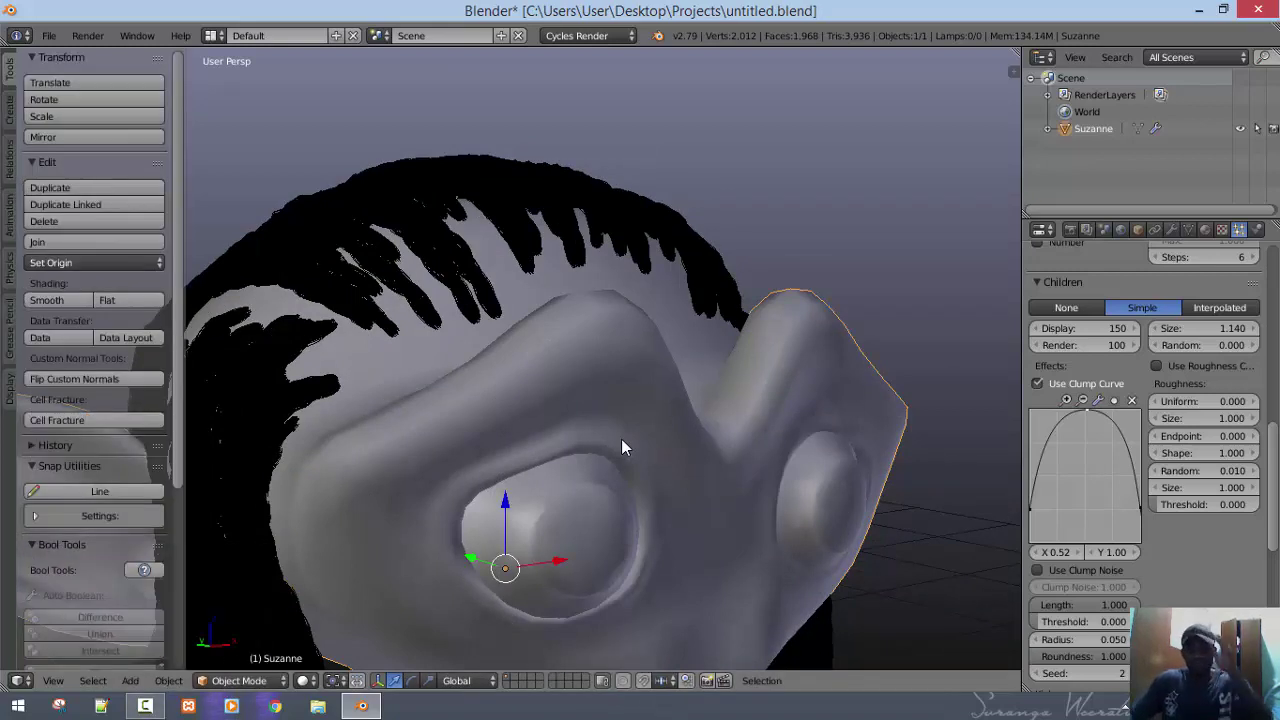
Examine the braids up close, set the hair's display Steps to 7 and check the braids along Suzanne's forehead
{"action": "middle_click_drag", "start_coordinate": [529, 506], "coordinate": [742, 437]}
{"action": "middle_click_drag", "start_coordinate": [606, 453], "coordinate": [423, 420]}
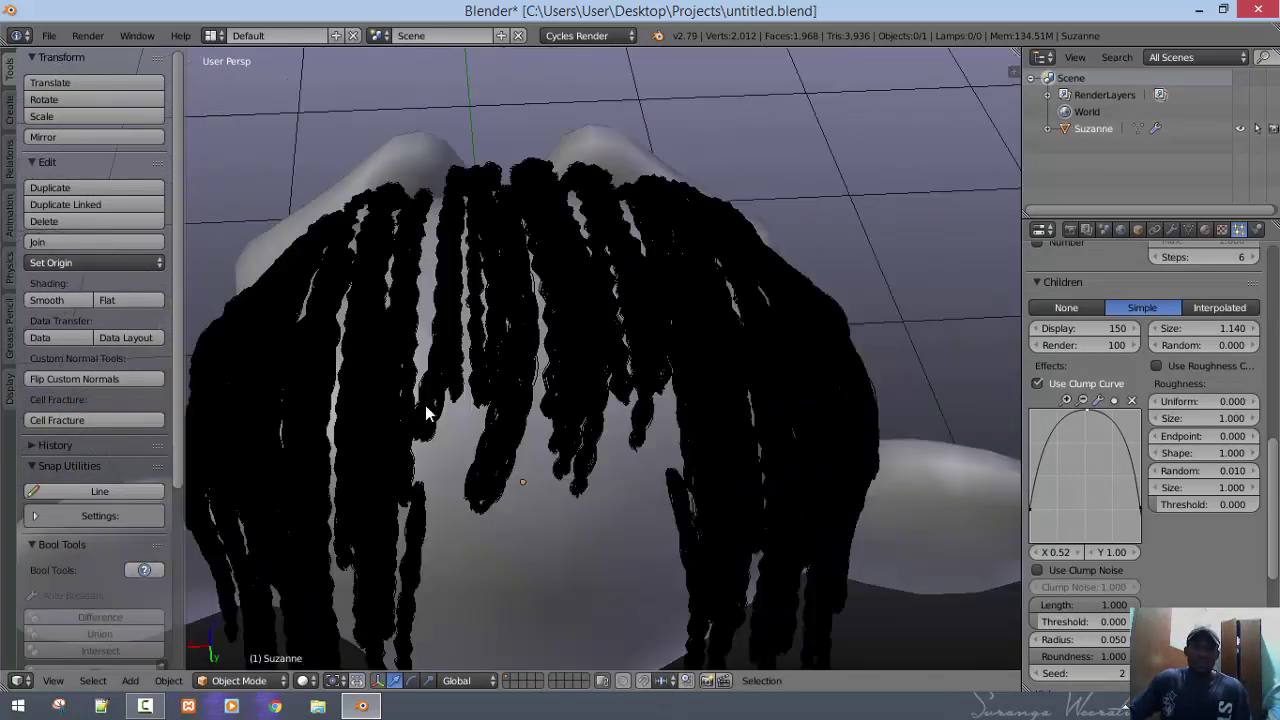
{"action": "scroll", "coordinate": [430, 390], "scroll_direction": "up", "scroll_amount": 5}
{"action": "scroll", "coordinate": [440, 395], "scroll_direction": "up", "scroll_amount": 3}
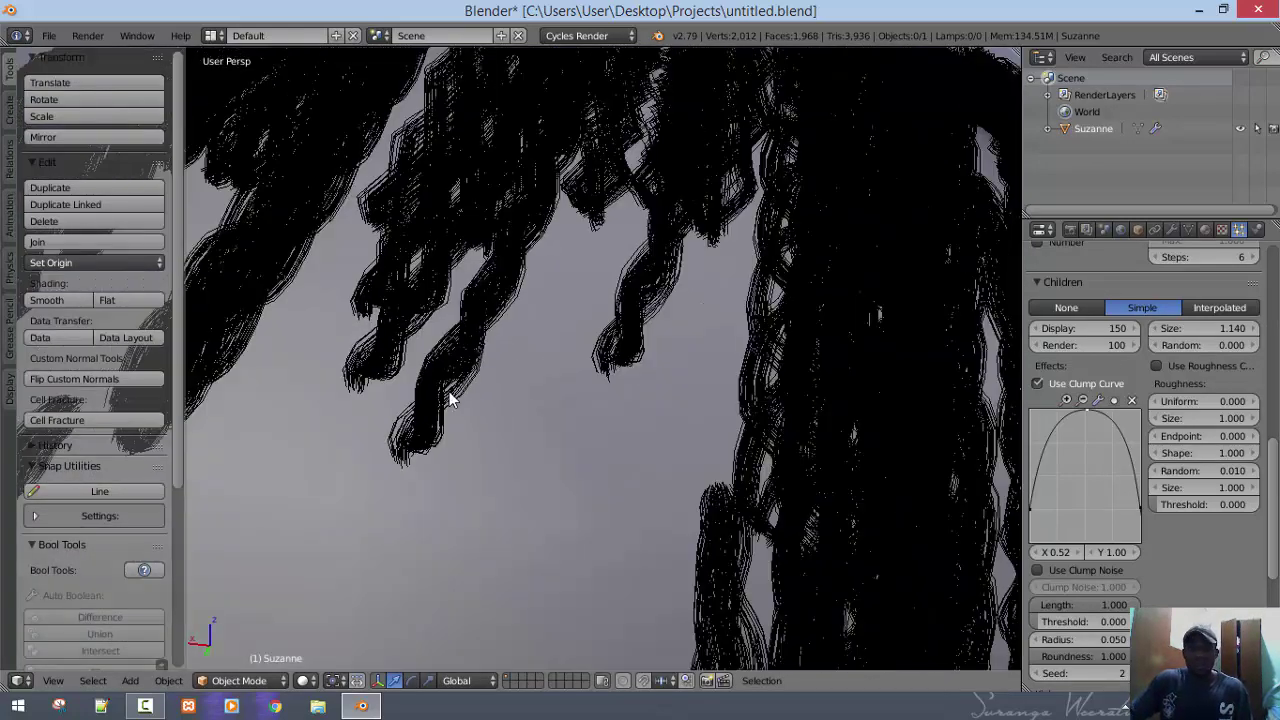
{"action": "middle_click_drag", "start_coordinate": [580, 400], "coordinate": [554, 408]}
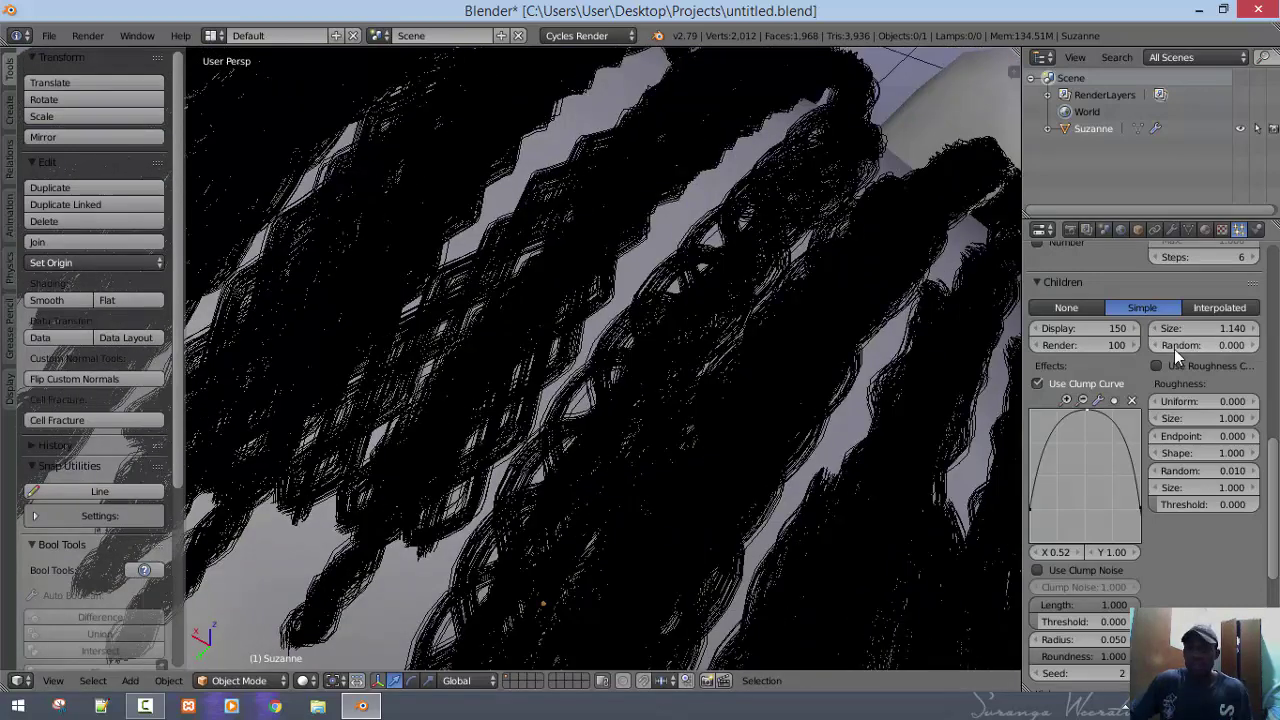
{"action": "scroll", "coordinate": [1180, 347], "scroll_direction": "up", "scroll_amount": 3}
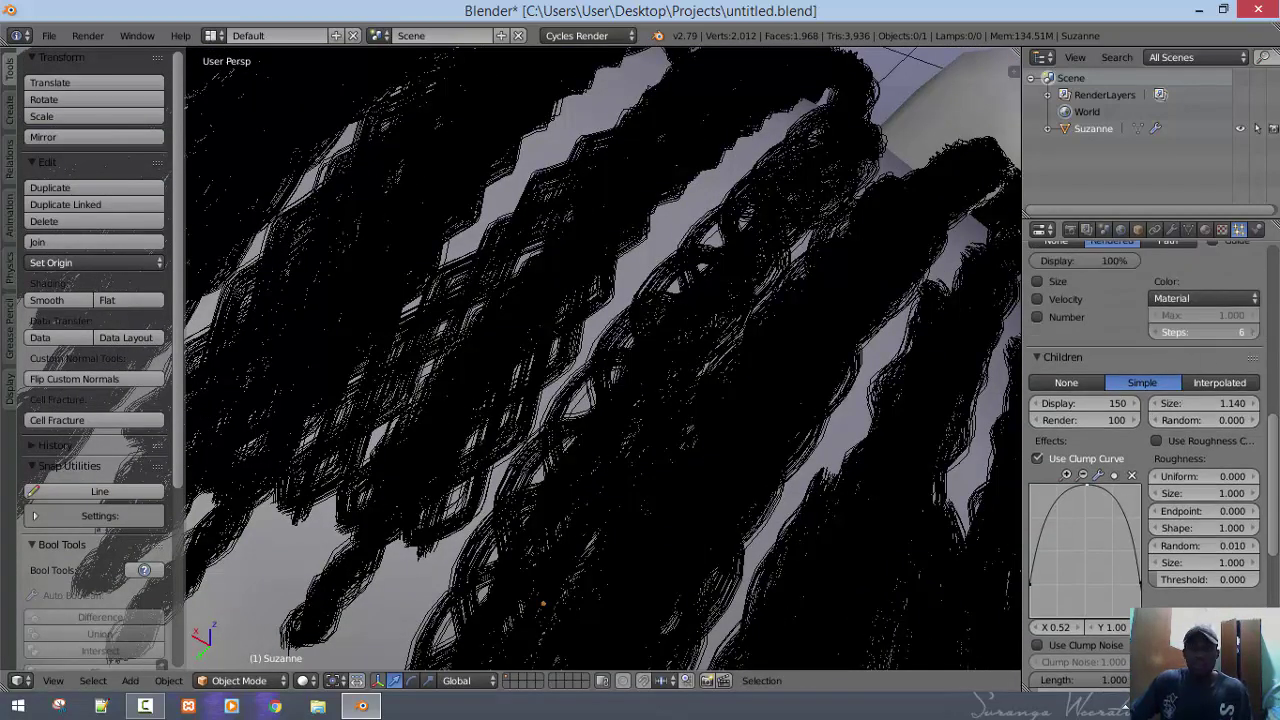
{"action": "left_click", "coordinate": [1253, 334]}
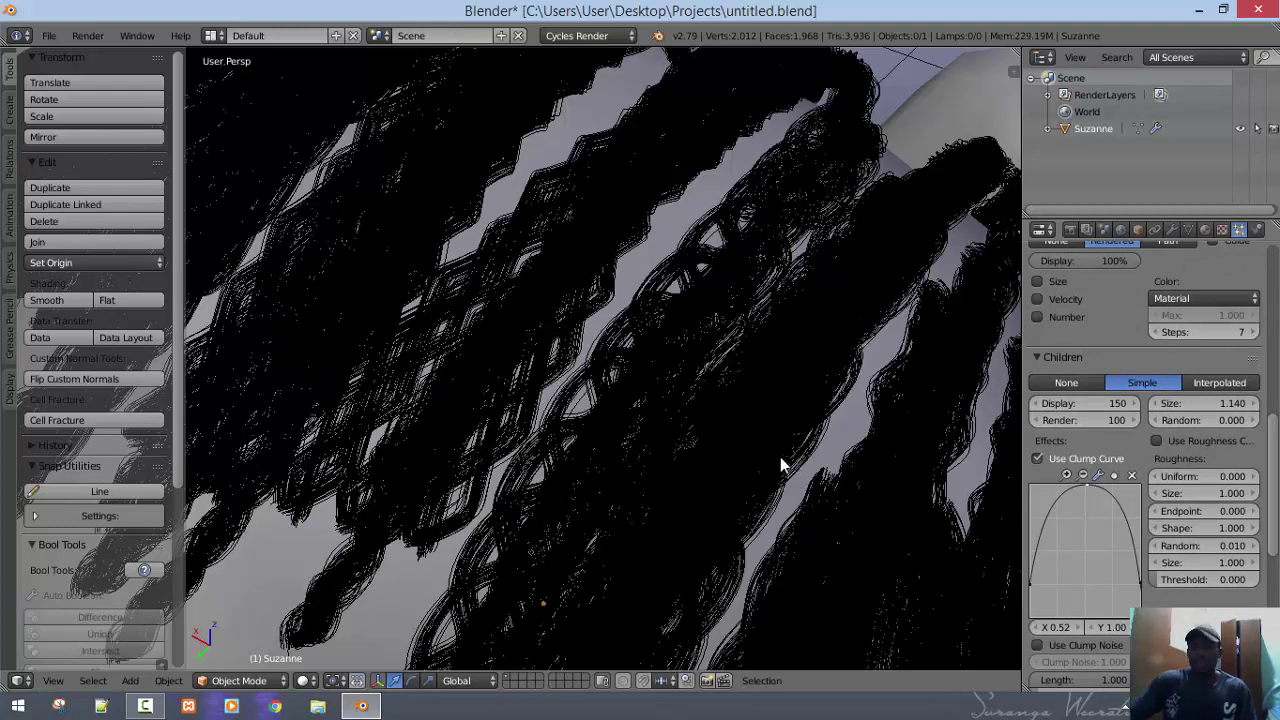
{"action": "middle_click_drag", "start_coordinate": [820, 457], "coordinate": [514, 392]}
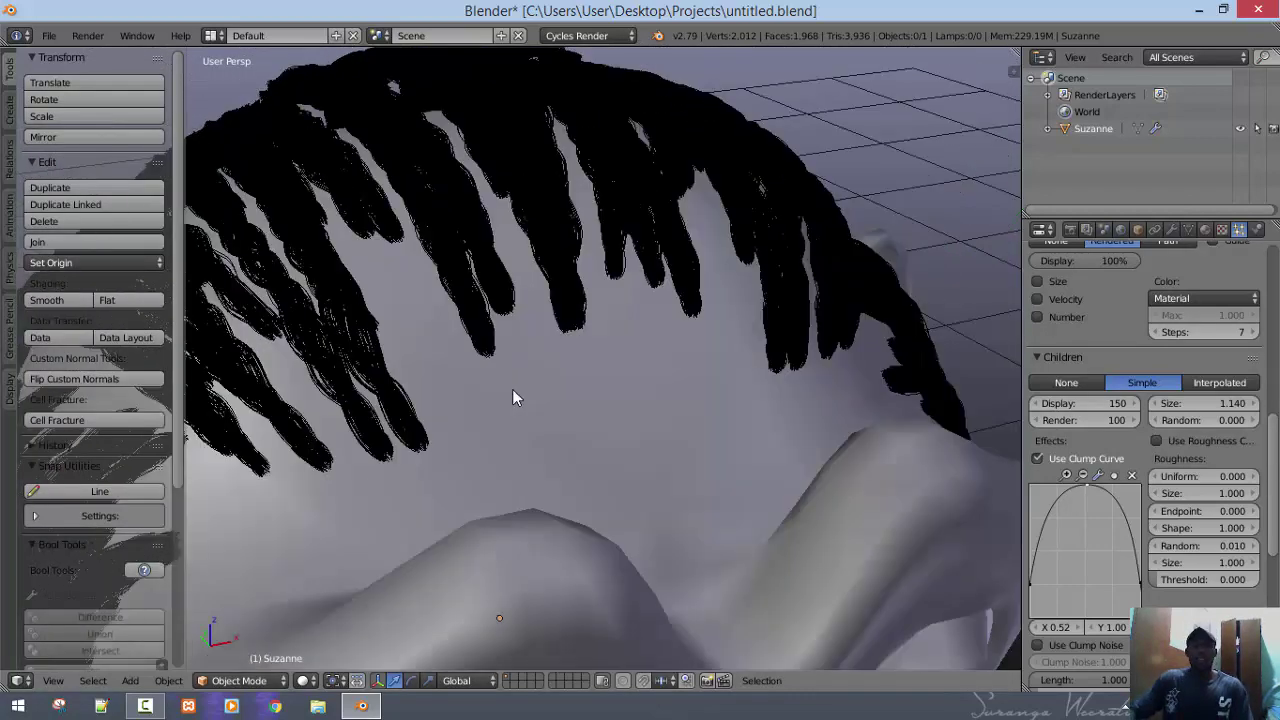
{"action": "scroll", "coordinate": [515, 394], "scroll_direction": "down", "scroll_amount": 4}
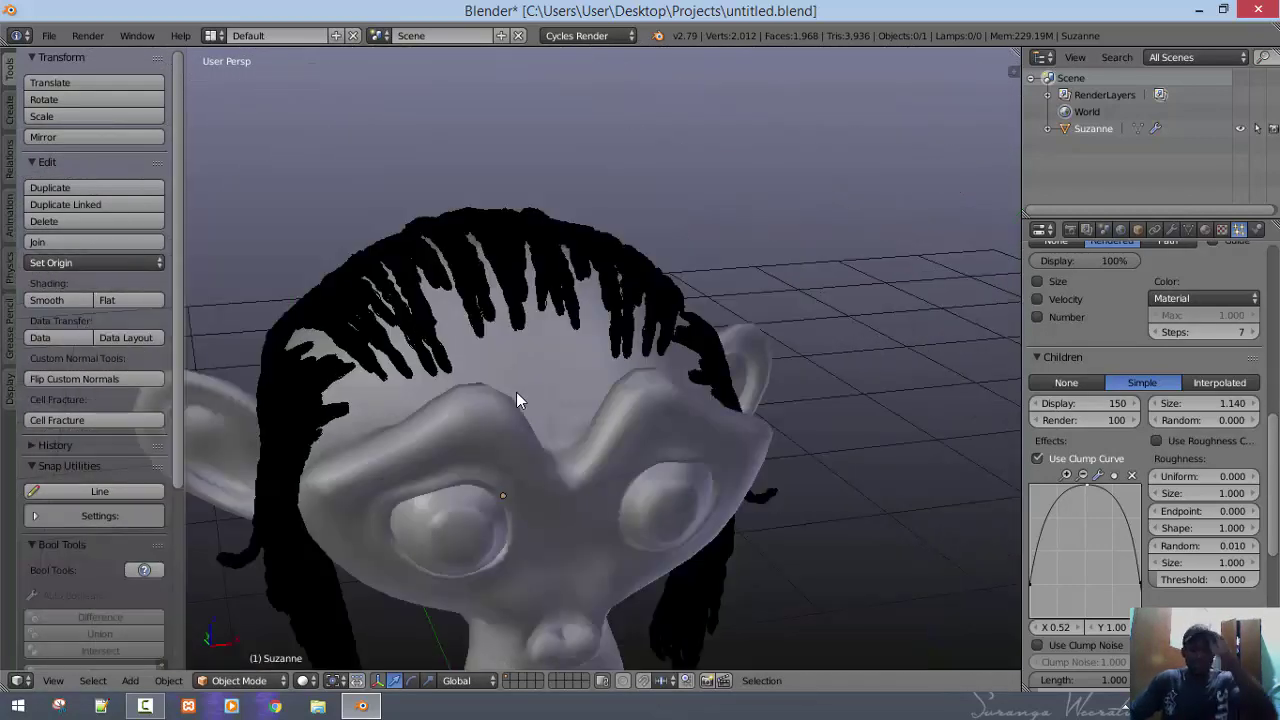